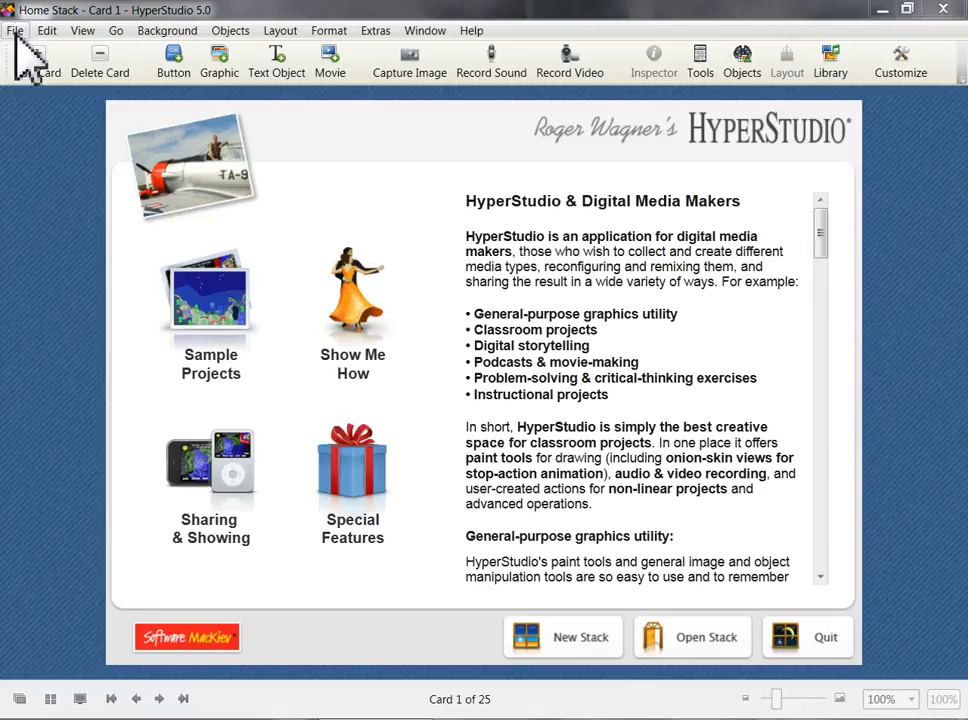
Create a new stack with the same card size as the previous one and dismiss the new-stack tip.
click(15, 30)
click(62, 55)
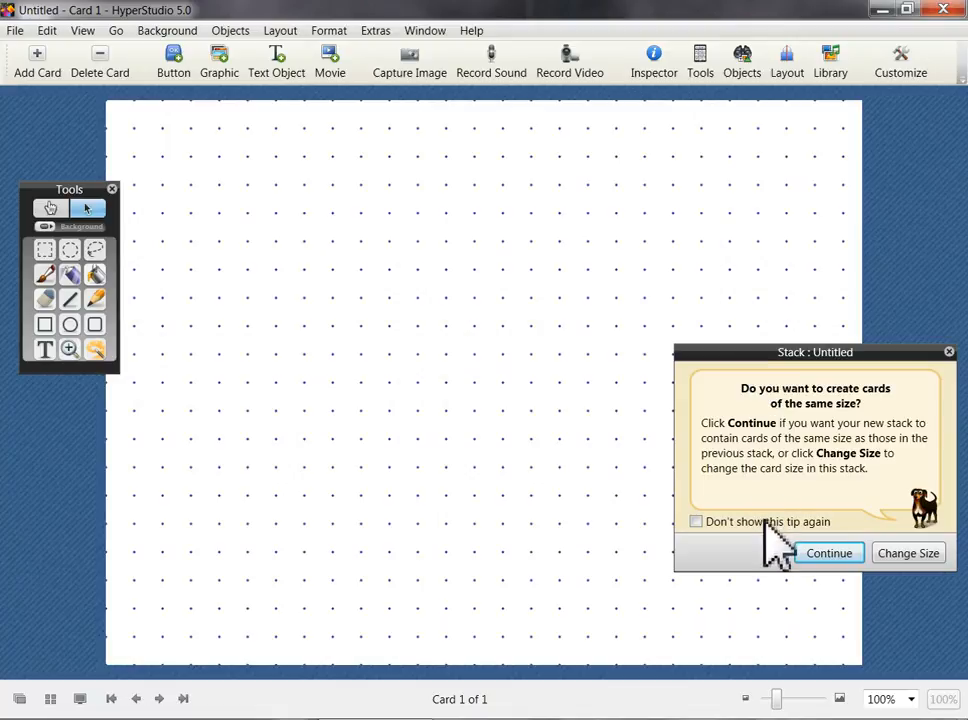
click(850, 558)
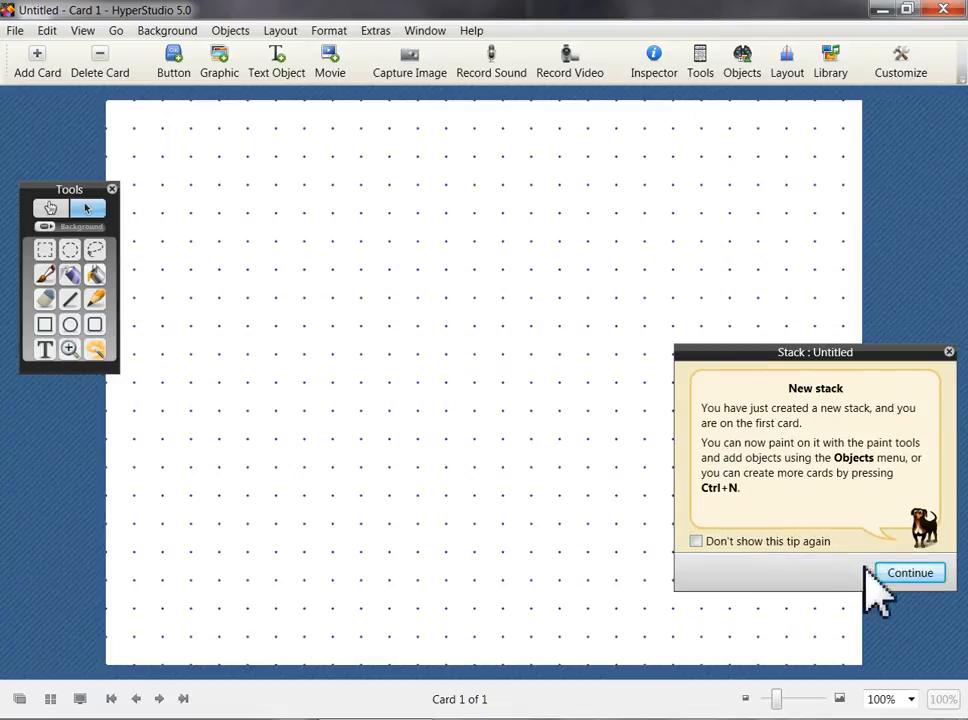
click(882, 574)
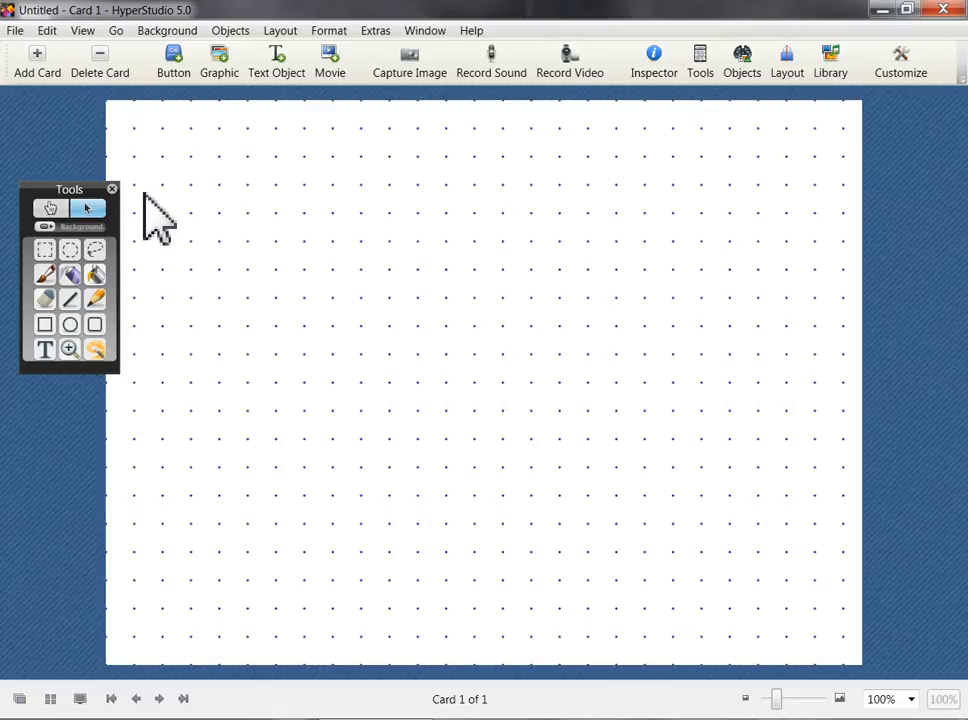
Fill the whole card background with light purple using the paint bucket.
click(104, 277)
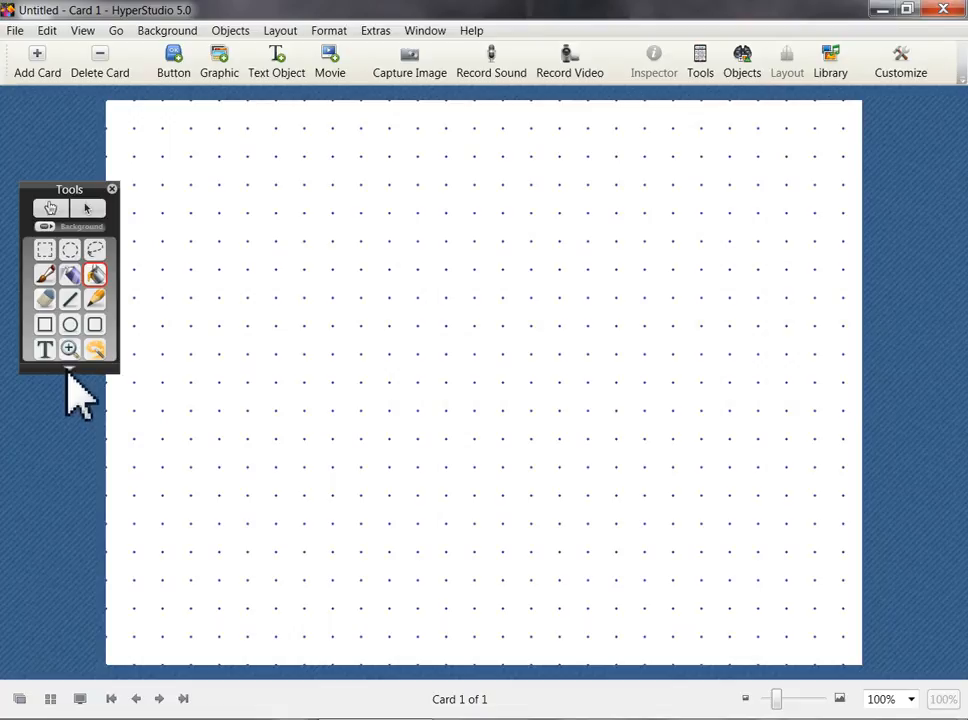
click(69, 372)
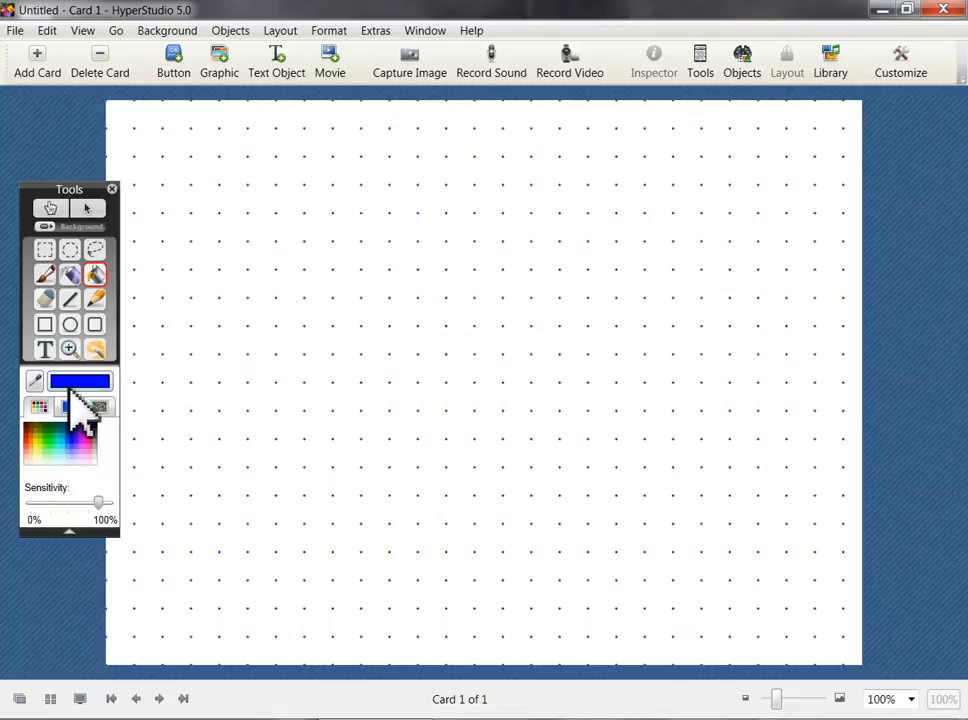
click(37, 452)
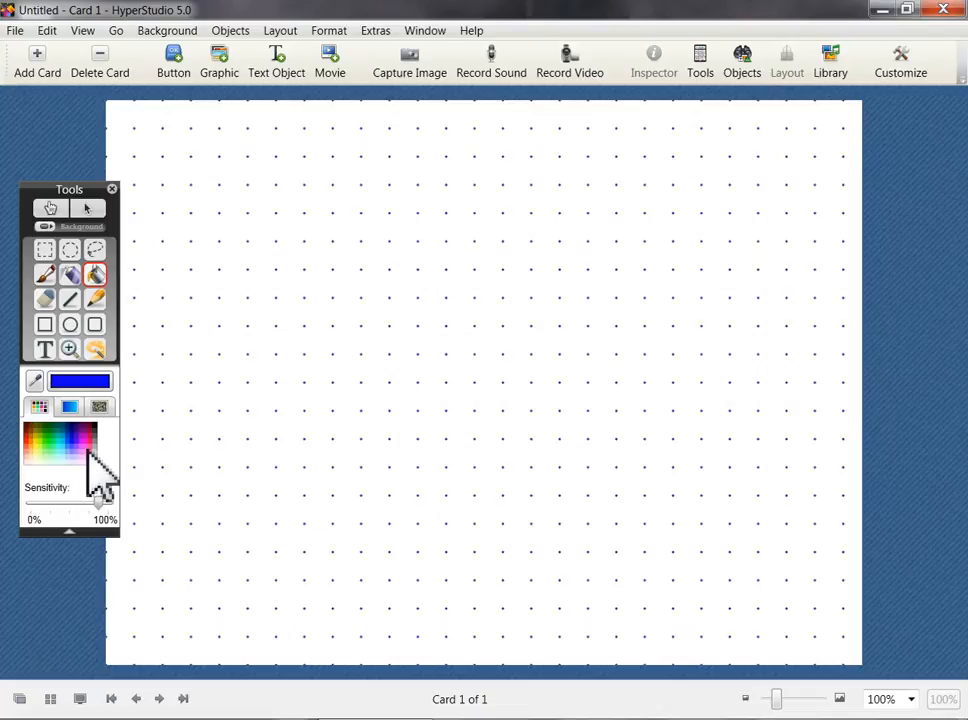
click(91, 450)
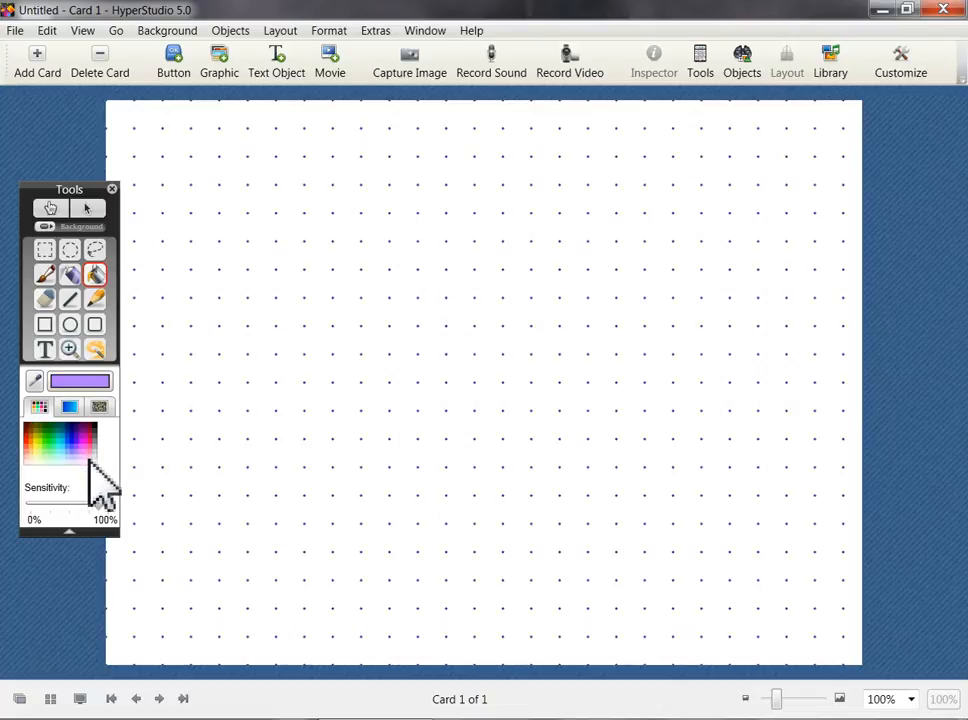
click(305, 438)
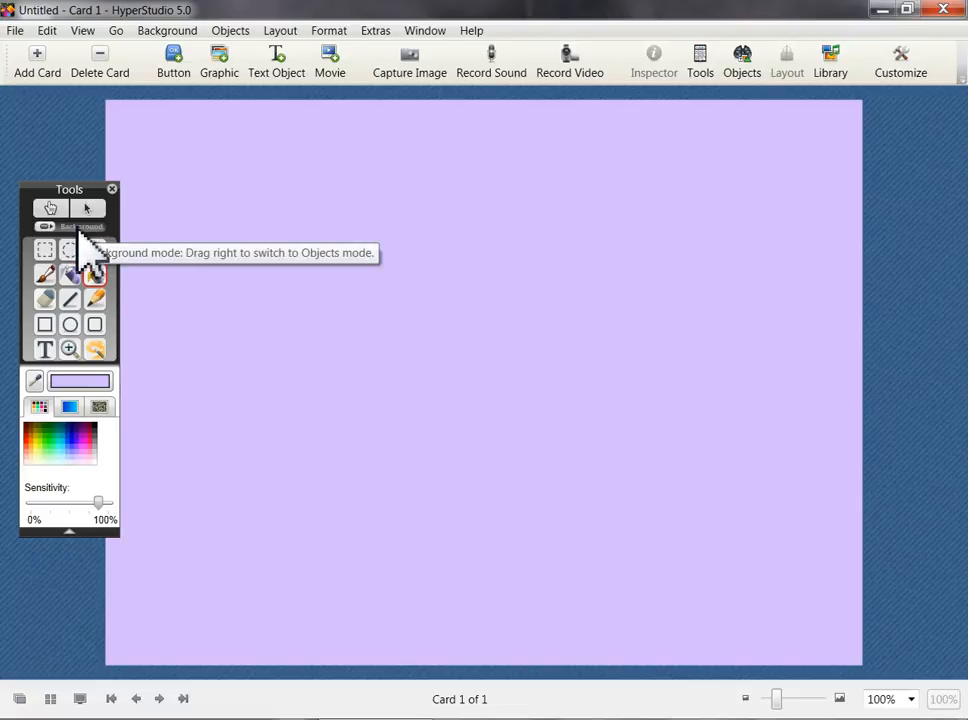
Add the centered 36-point Tahoma heading "Drag the correct word to the correct color." on two lines near the card's upper edge.
click(45, 349)
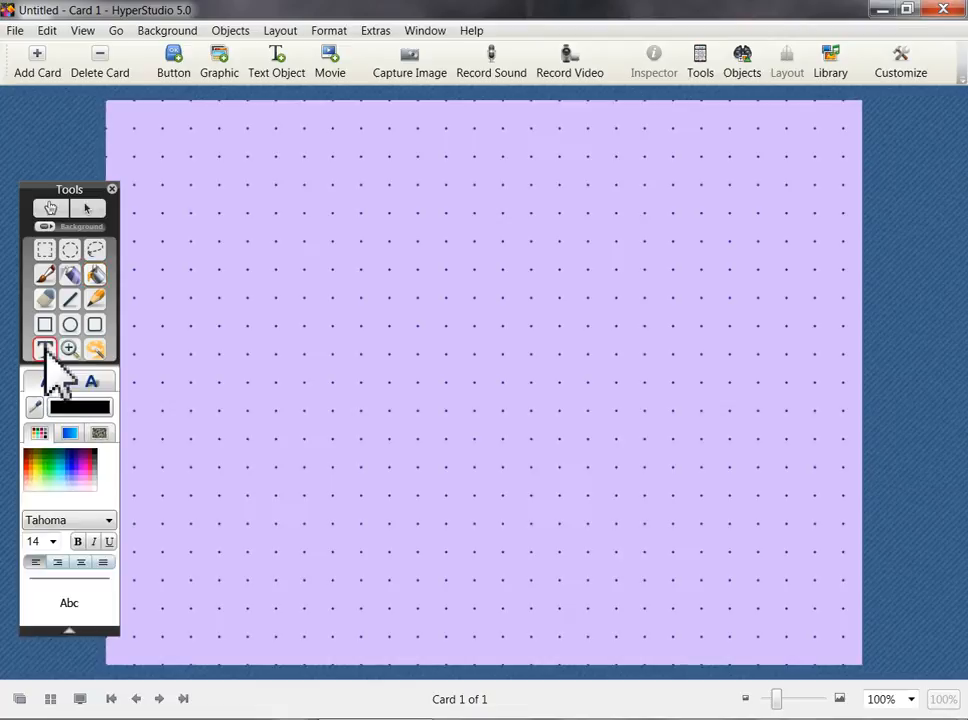
click(52, 541)
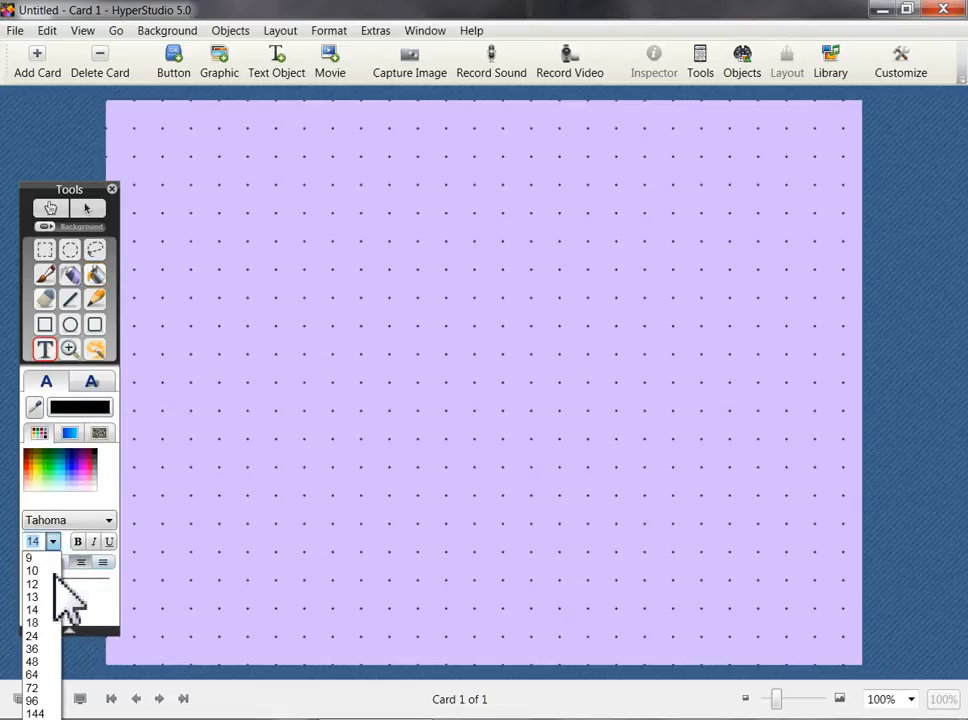
click(38, 650)
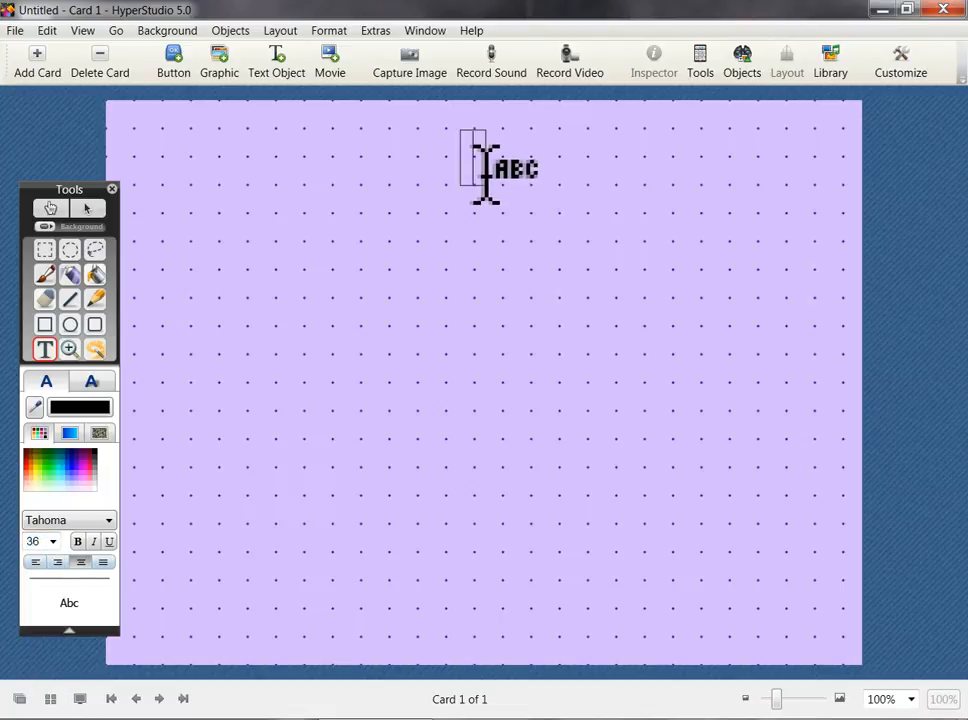
text(Dra)
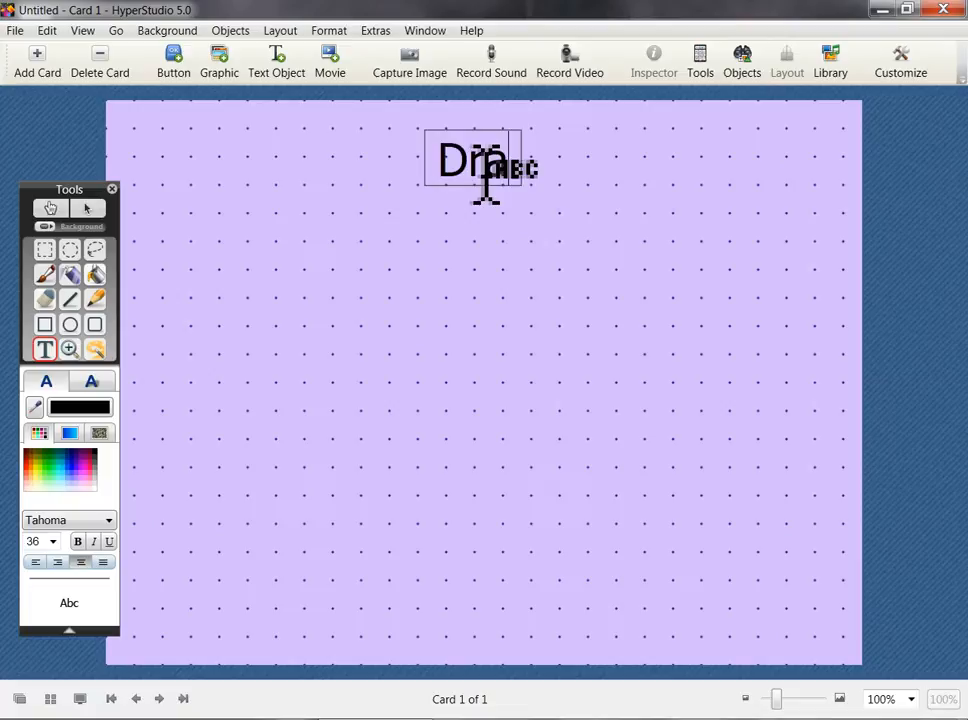
text(g the cor)
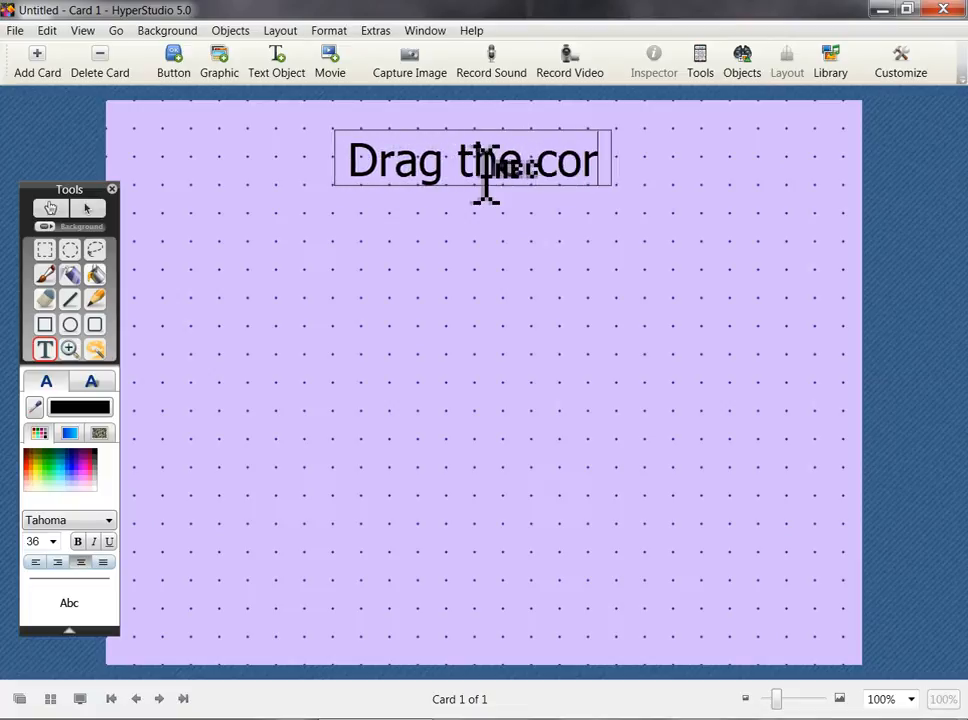
text(rect word to)
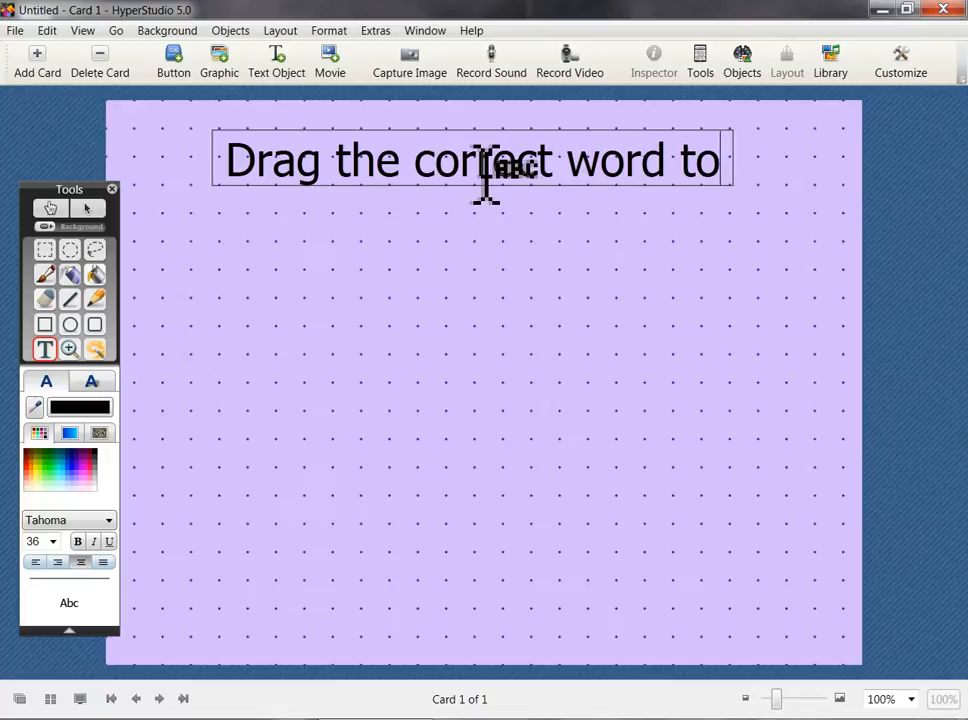
key(Return)
text(the correct )
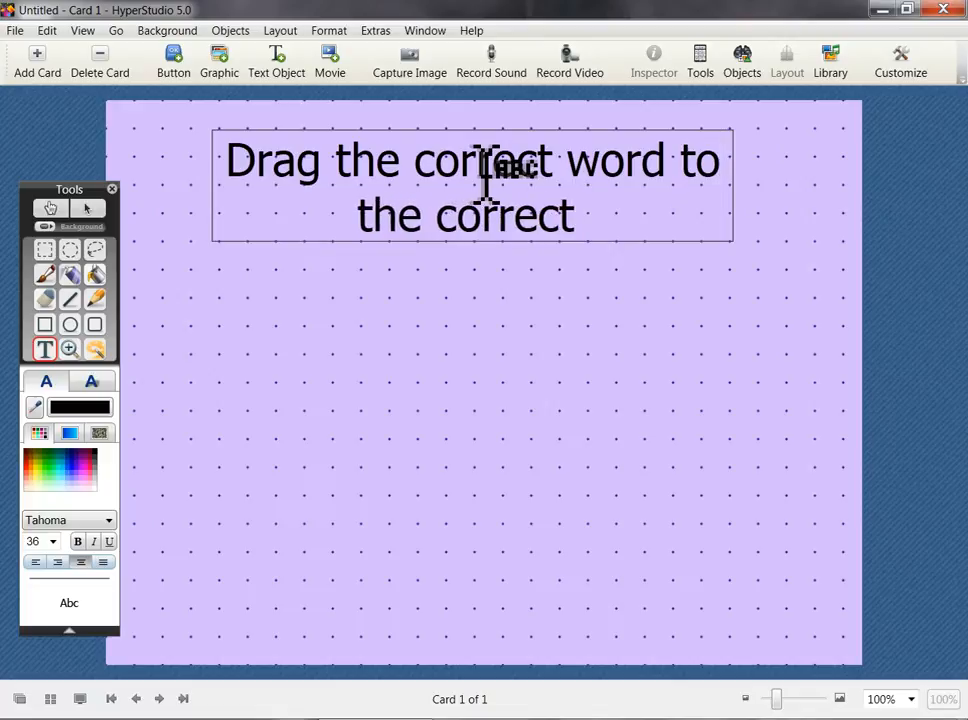
text(color.)
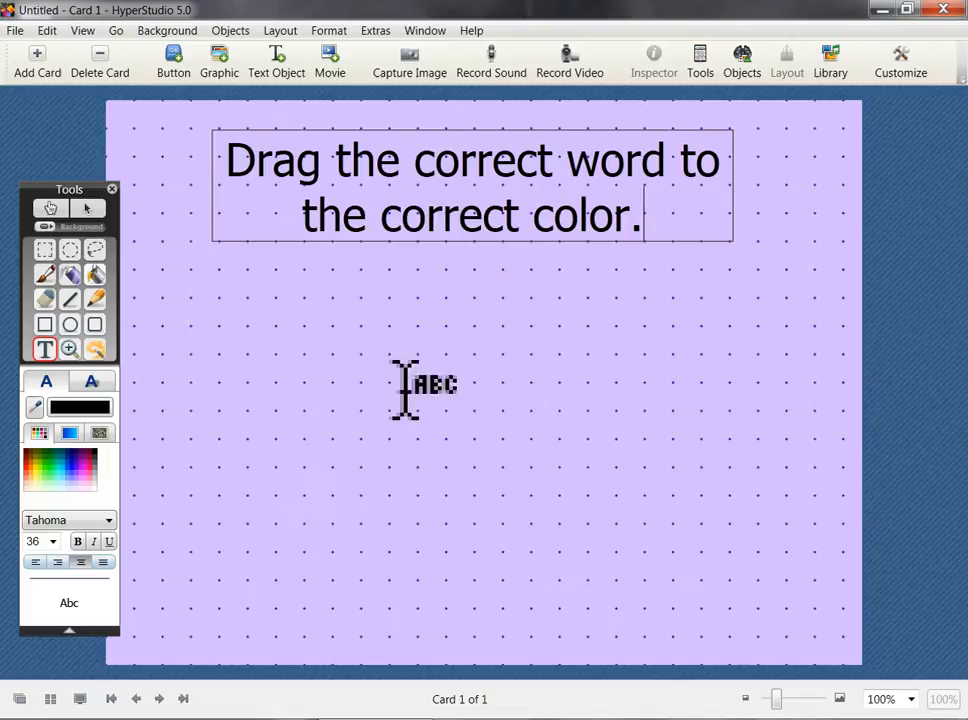
click(377, 425)
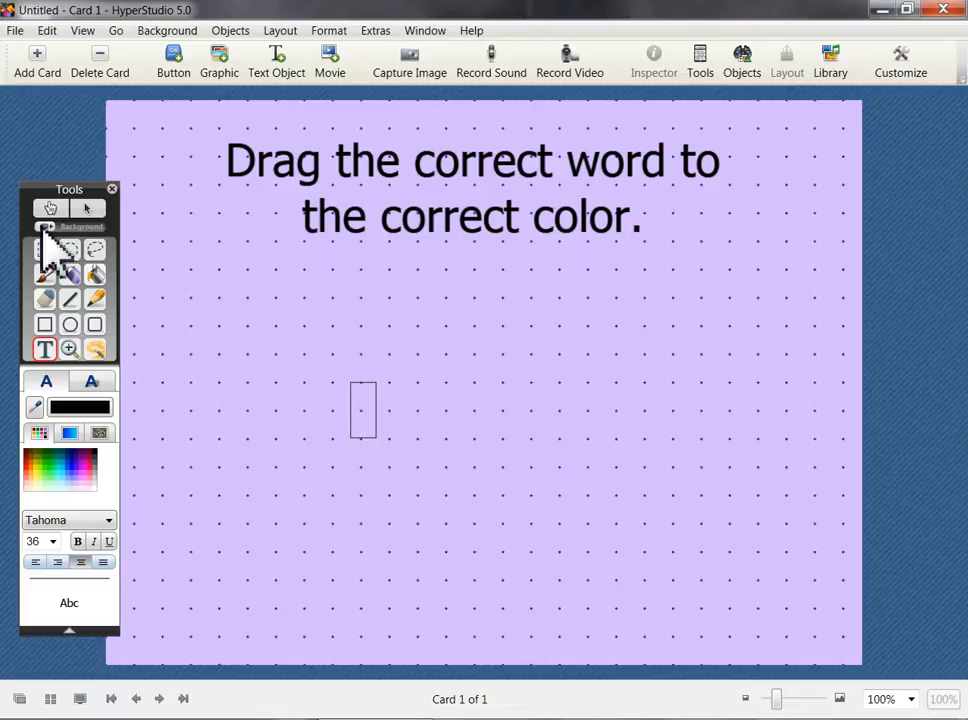
Draw filled blue and red rounded rectangles on the card's right side under the heading, and undo the red one.
click(95, 324)
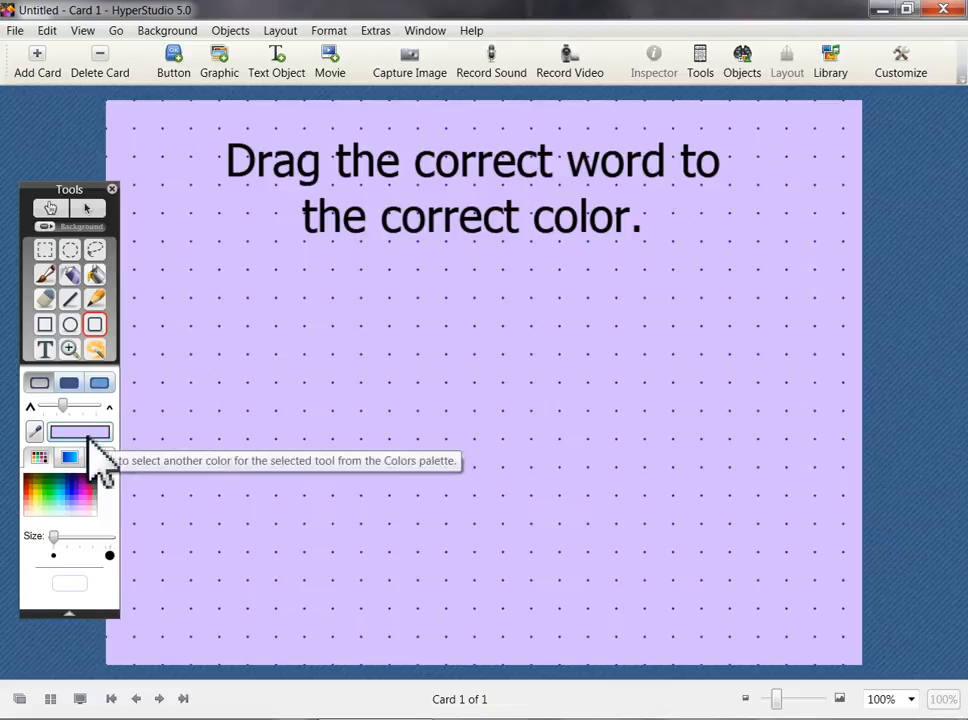
click(71, 384)
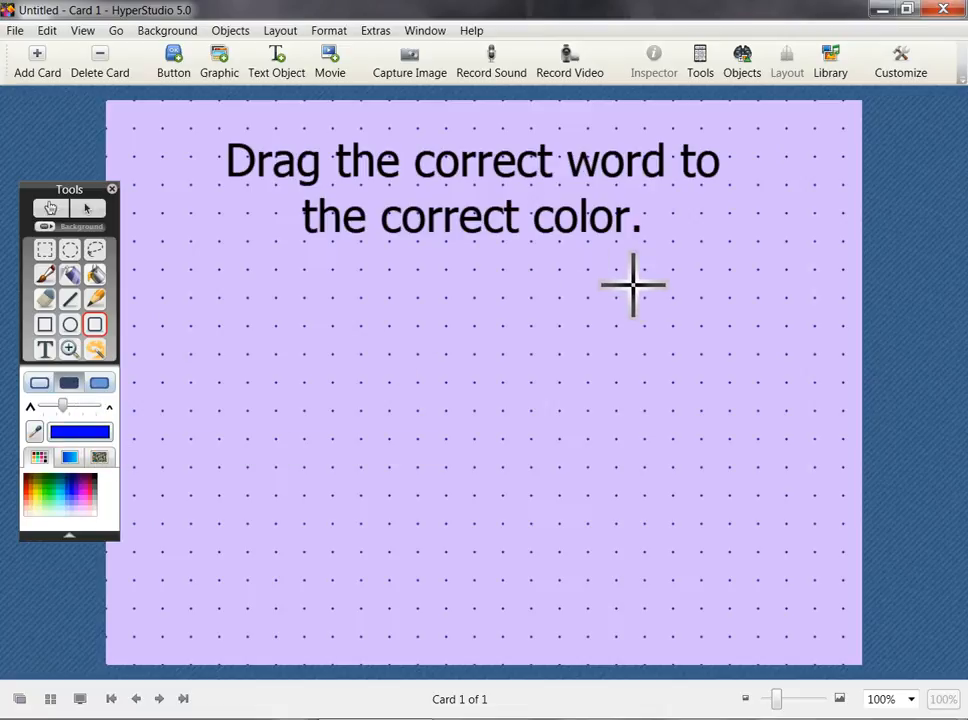
drag(617, 269, 790, 356)
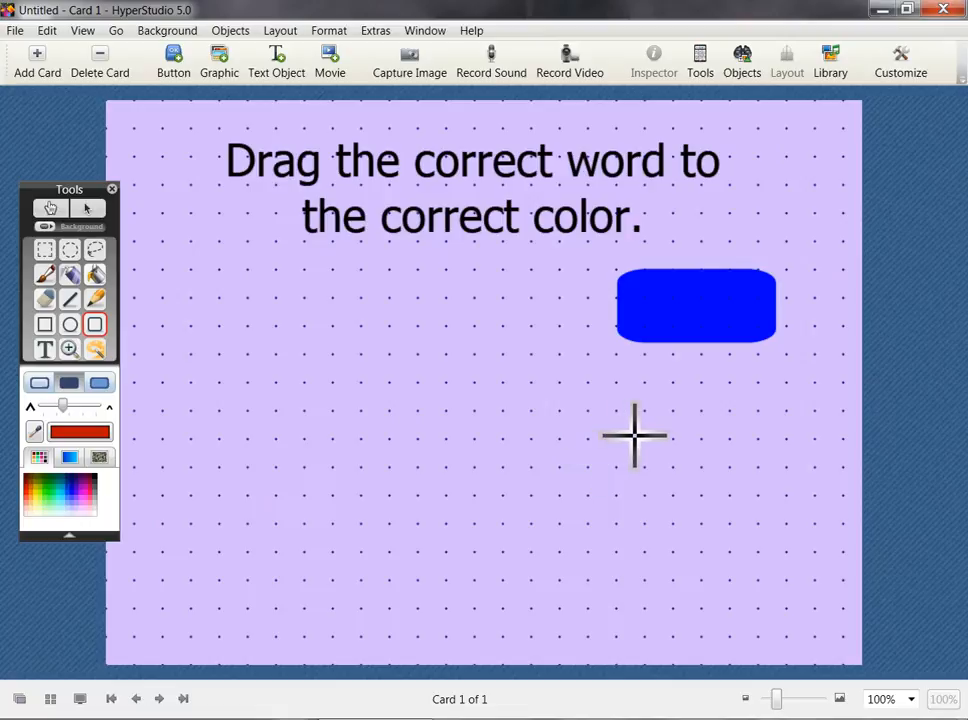
mouse_move(640, 432)
mouse_down()
mouse_move(803, 500)
mouse_move(794, 498)
mouse_up()
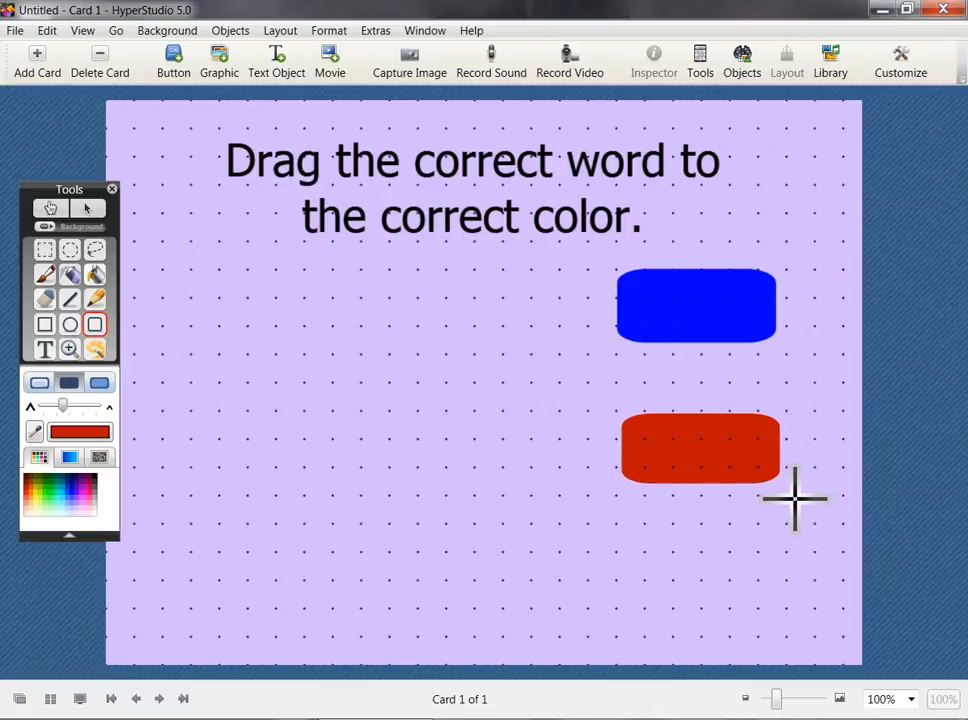
key(ctrl+z)
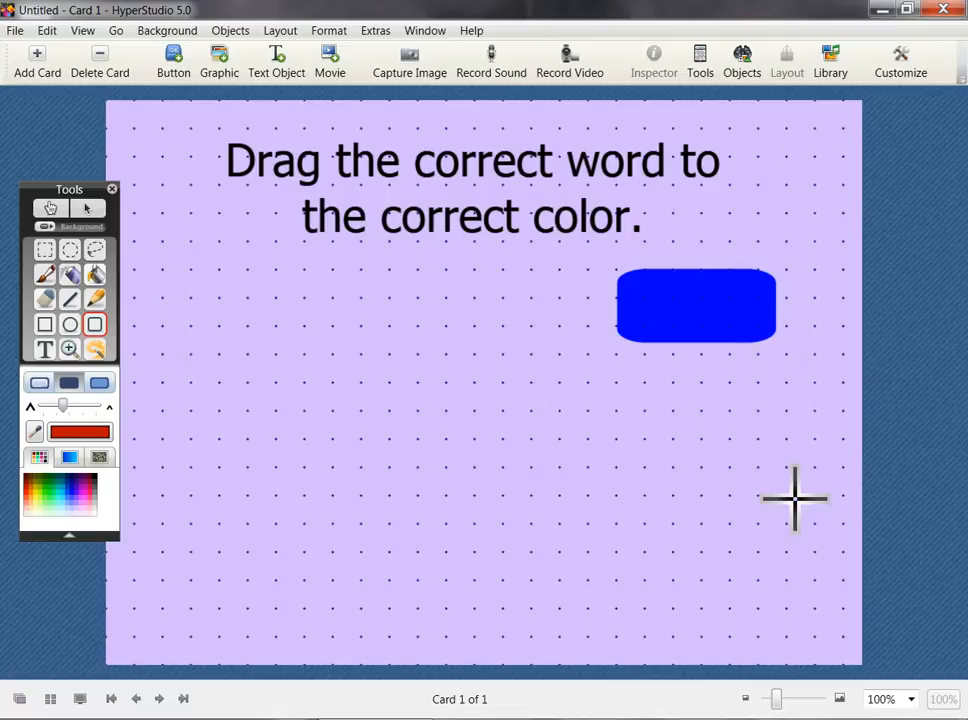
Turn on Snap to Grid and draw a red rounded rectangle below the blue one.
click(276, 30)
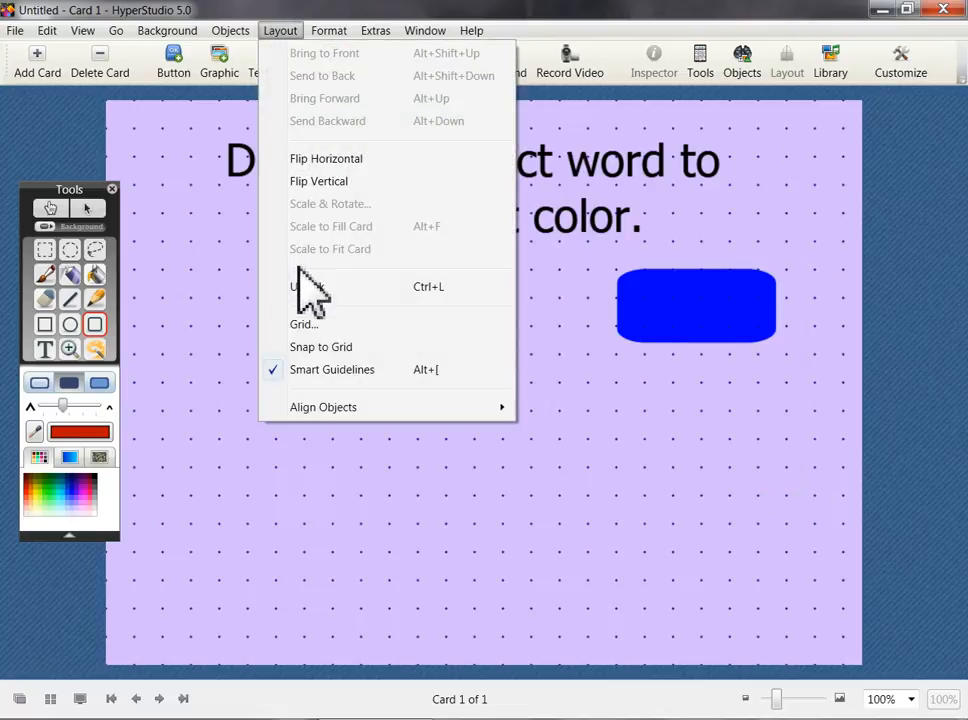
click(298, 348)
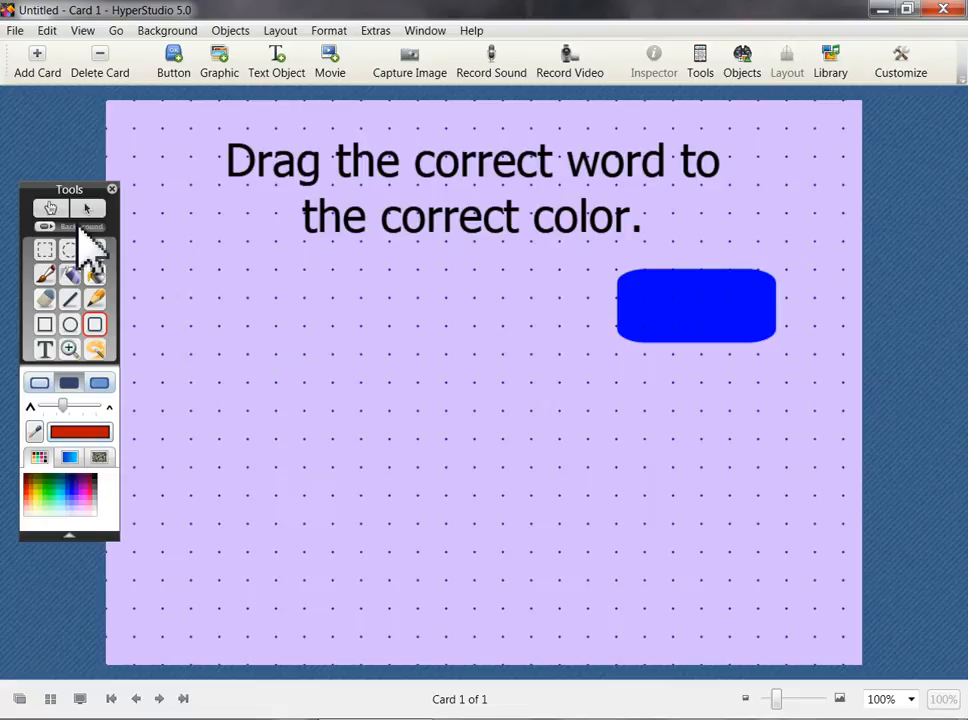
drag(652, 404, 674, 384)
drag(725, 444, 829, 476)
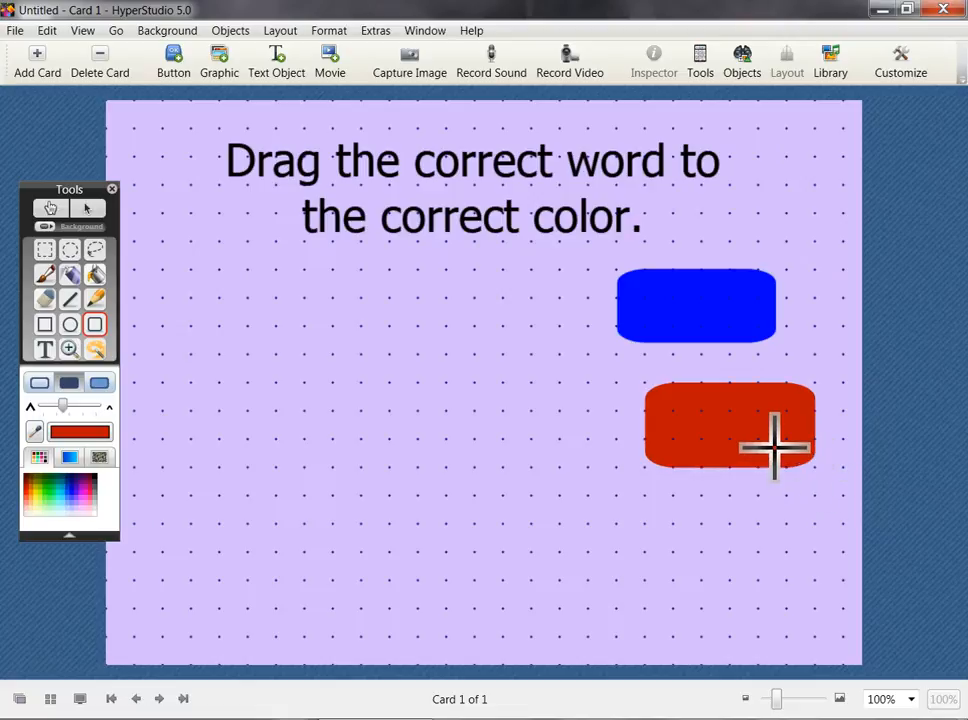
Undo both rounded rectangles and draw a smaller red one, about four by two grid squares, just under the heading's right end.
key(ctrl+z)
key(ctrl+z)
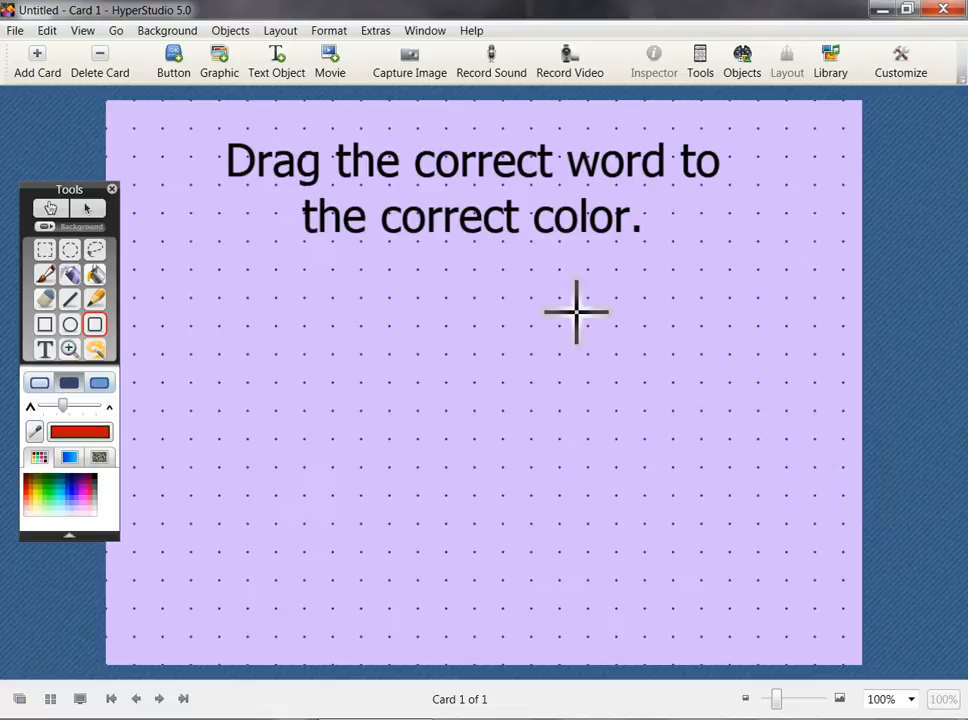
mouse_move(617, 270)
mouse_down()
mouse_move(755, 357)
mouse_move(794, 342)
mouse_move(758, 342)
mouse_up()
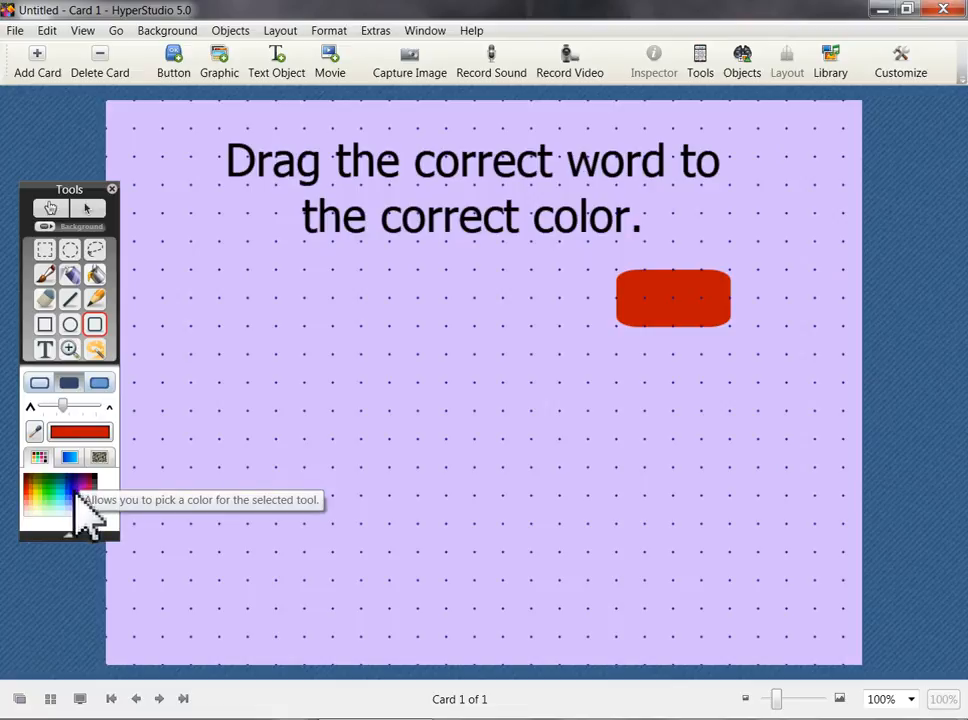
Draw a dark blue gradient rounded rectangle of the same size two grid squares below the red one, aligned with it.
click(74, 488)
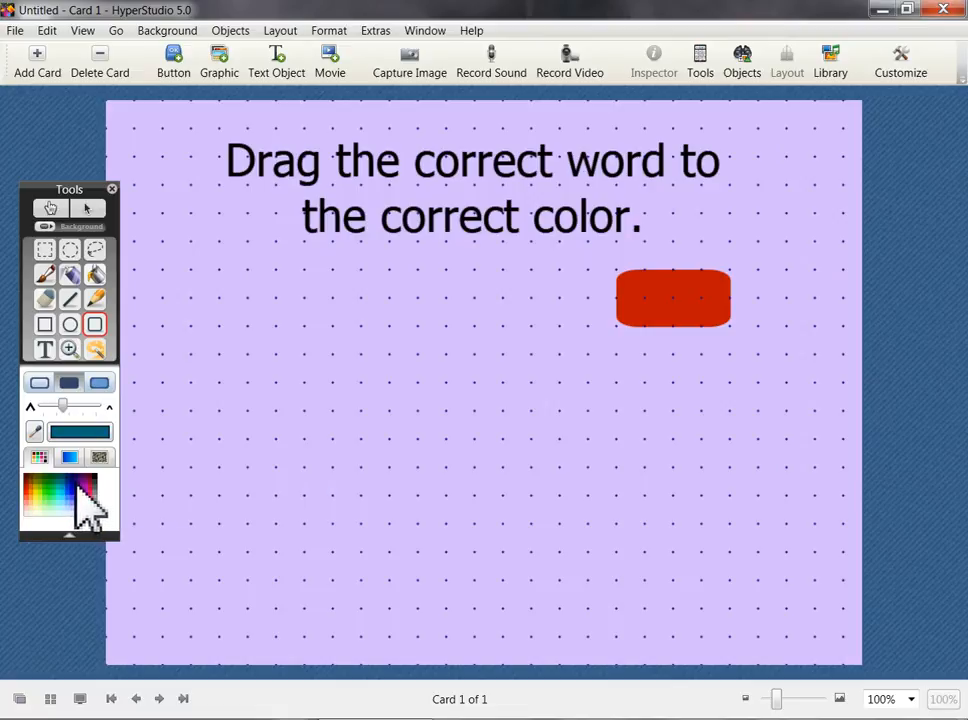
click(79, 485)
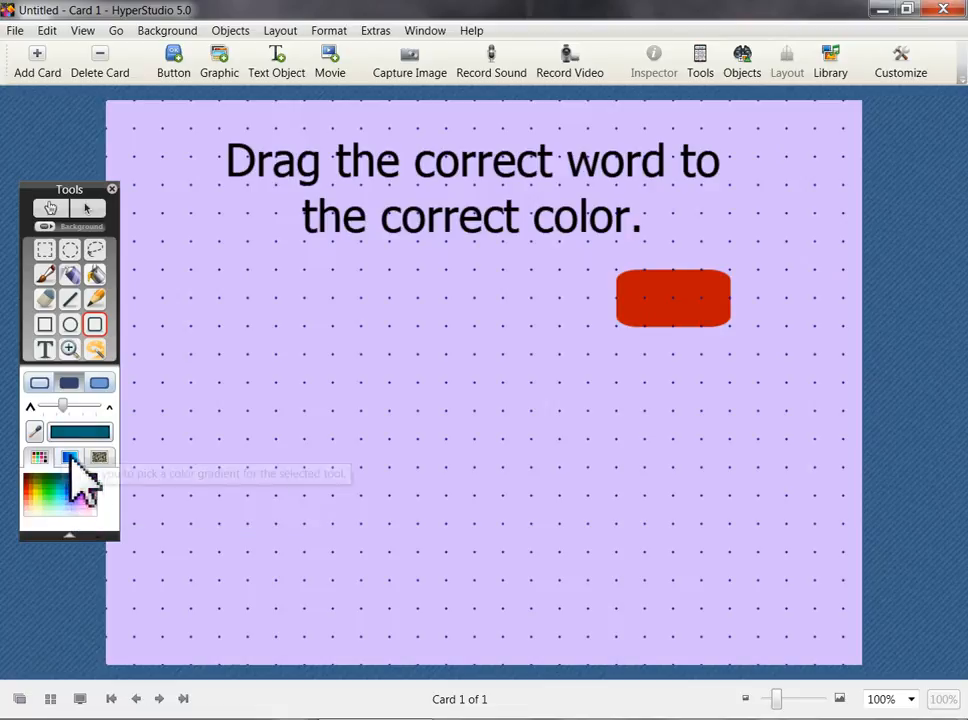
click(69, 457)
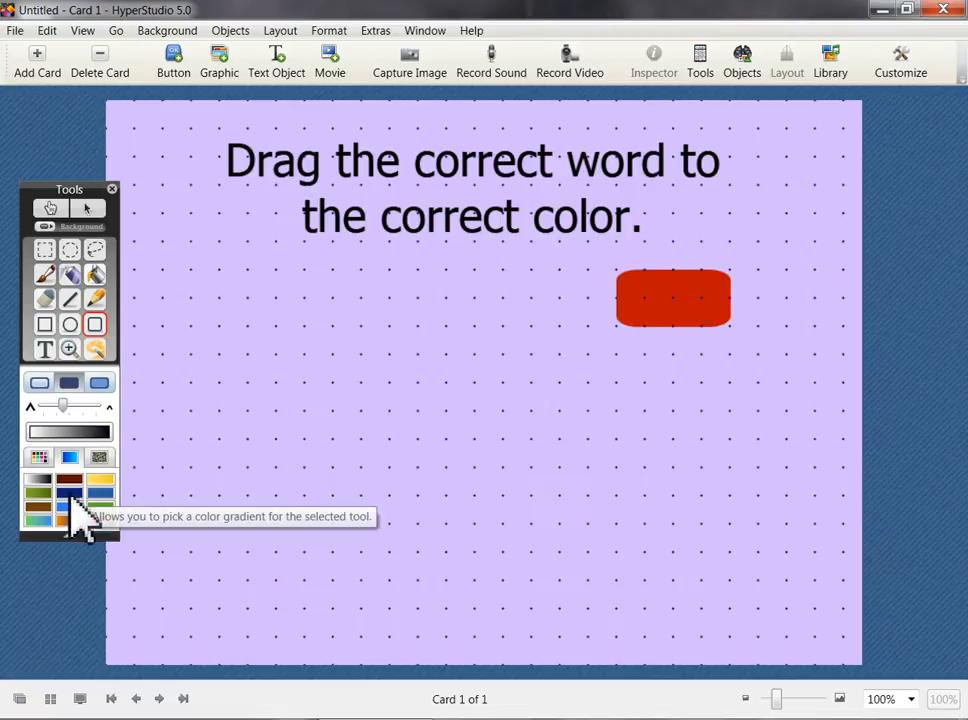
click(69, 493)
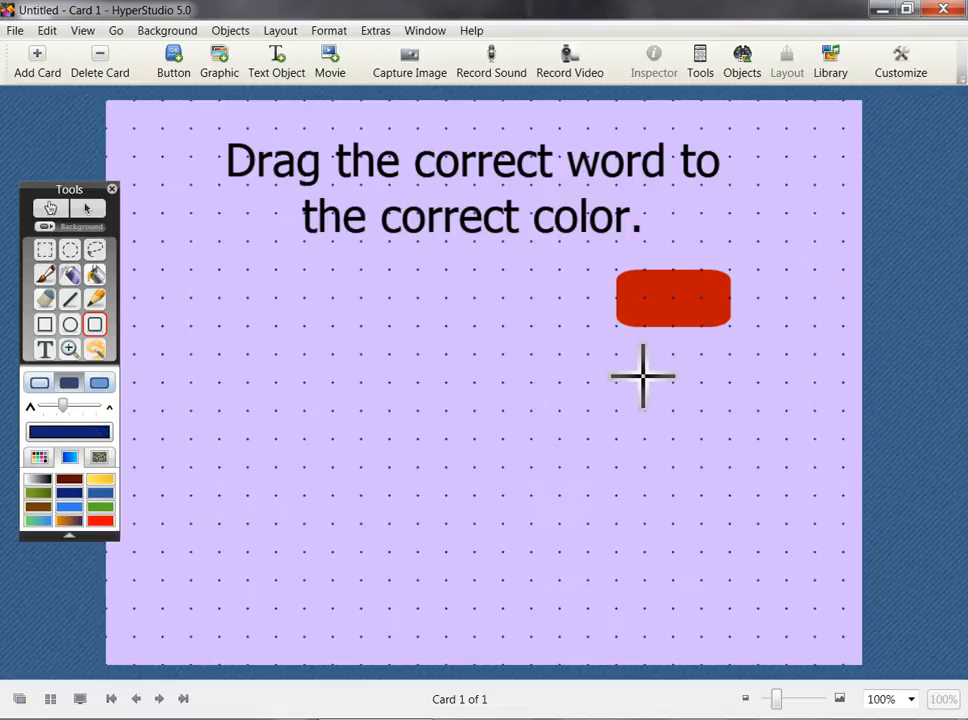
drag(616, 383, 730, 439)
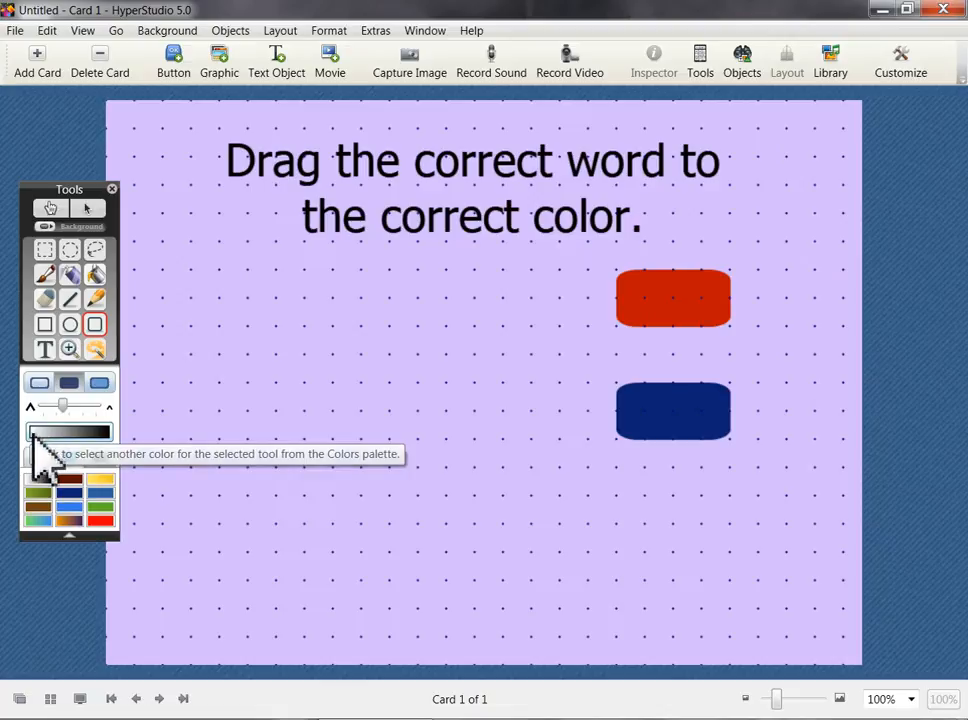
Try pale swatches from the solid color palette to find white for the next rounded rectangle.
click(35, 438)
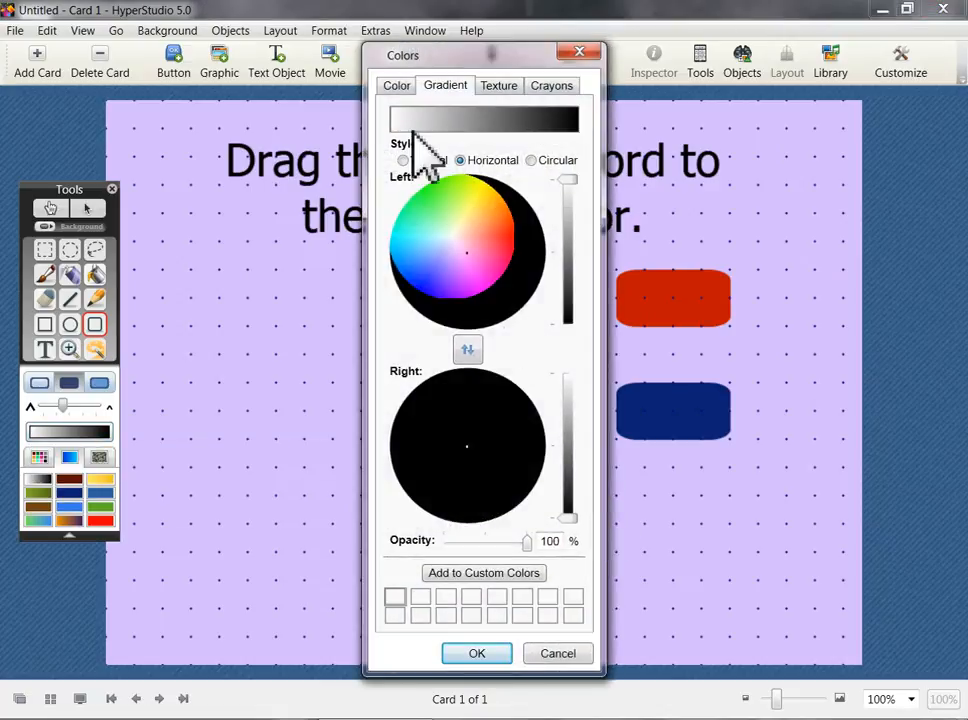
click(579, 52)
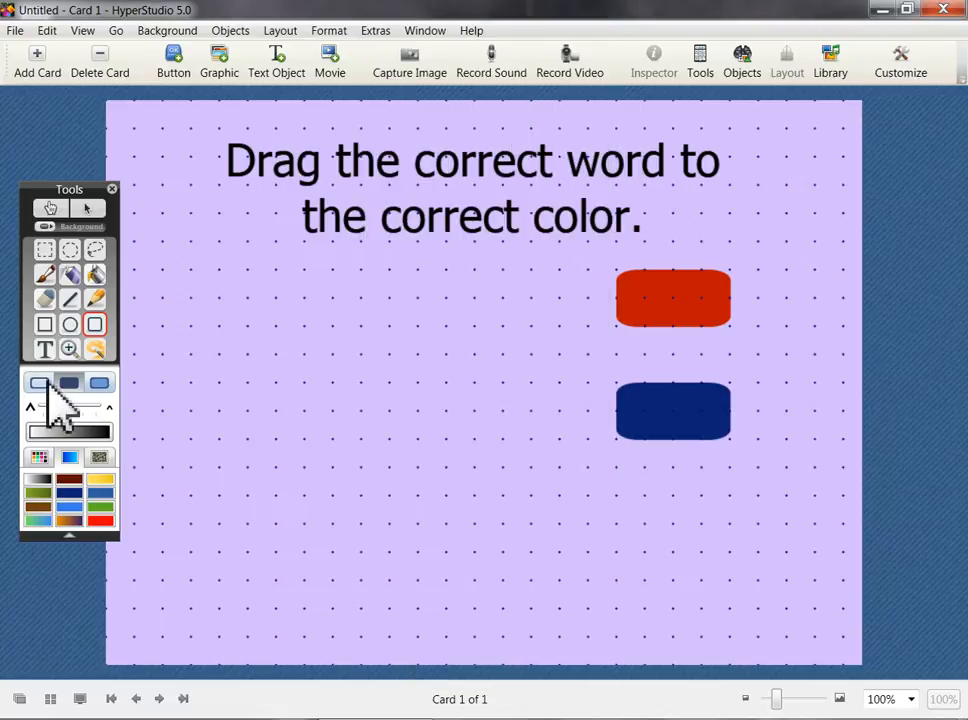
click(39, 457)
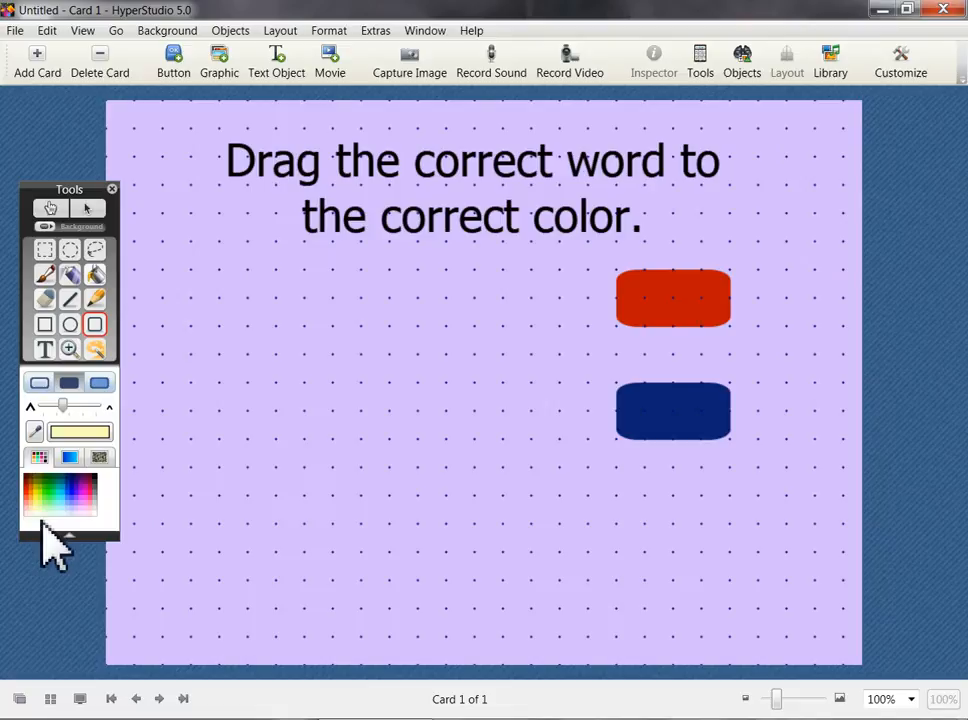
click(30, 513)
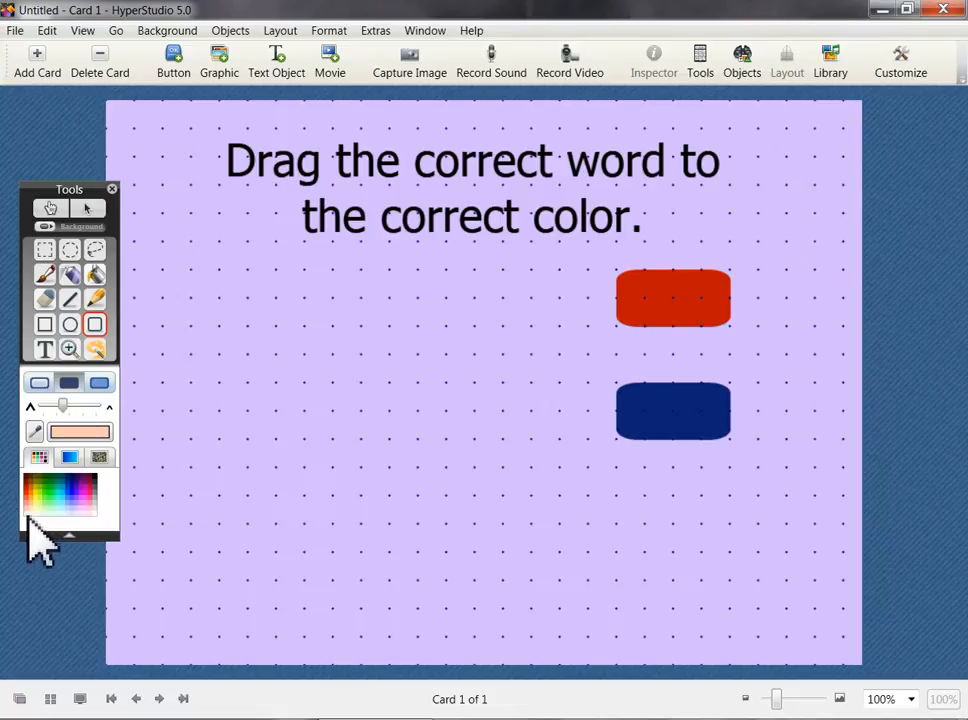
click(97, 514)
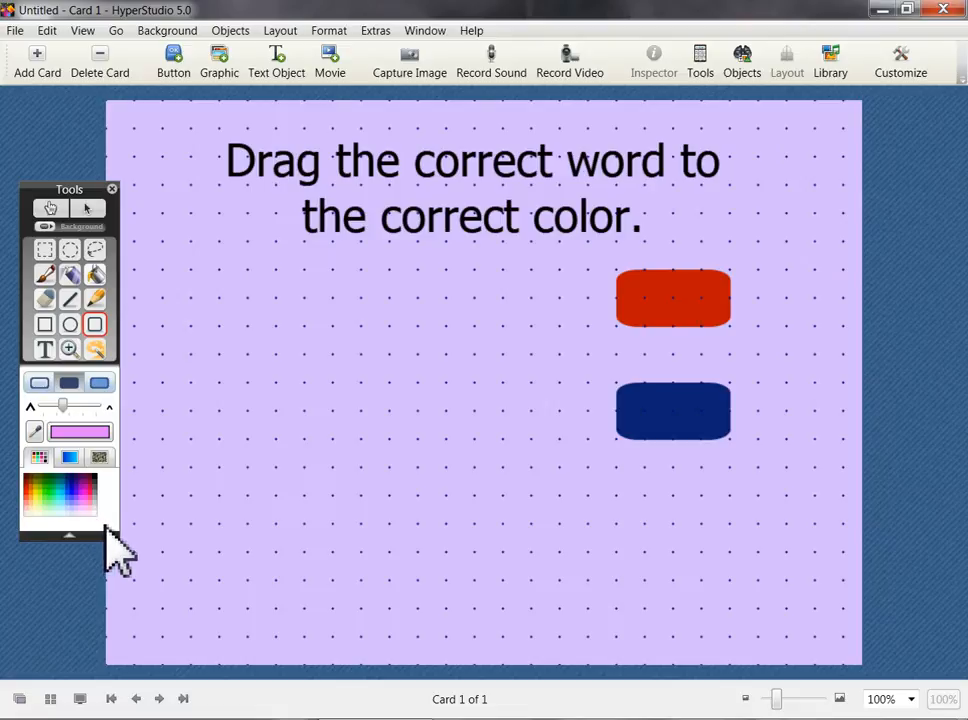
click(94, 513)
click(99, 510)
click(86, 518)
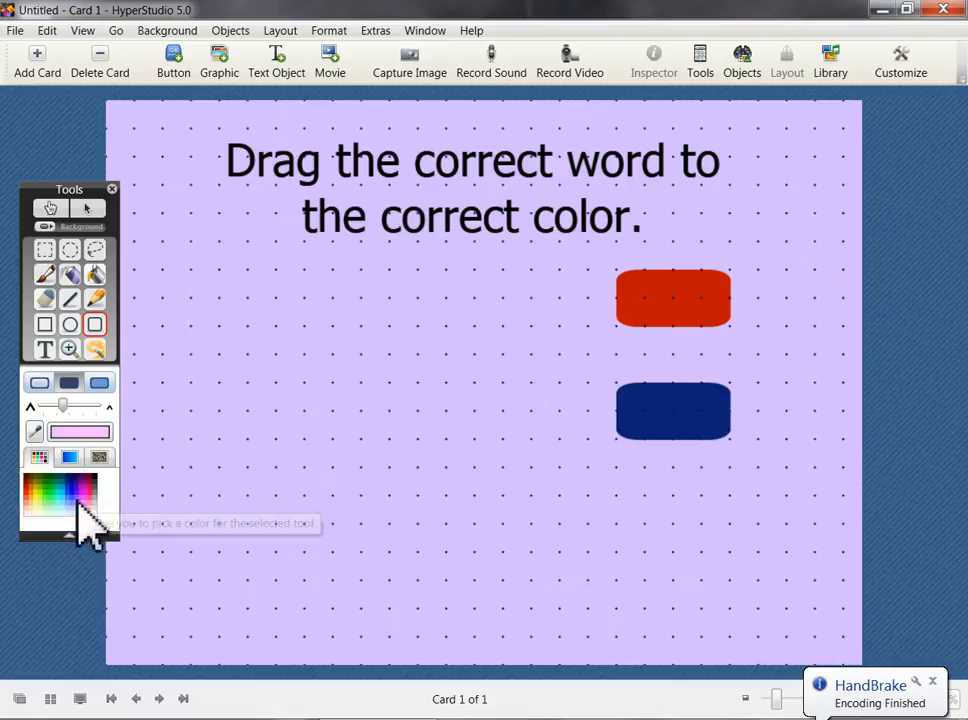
click(58, 518)
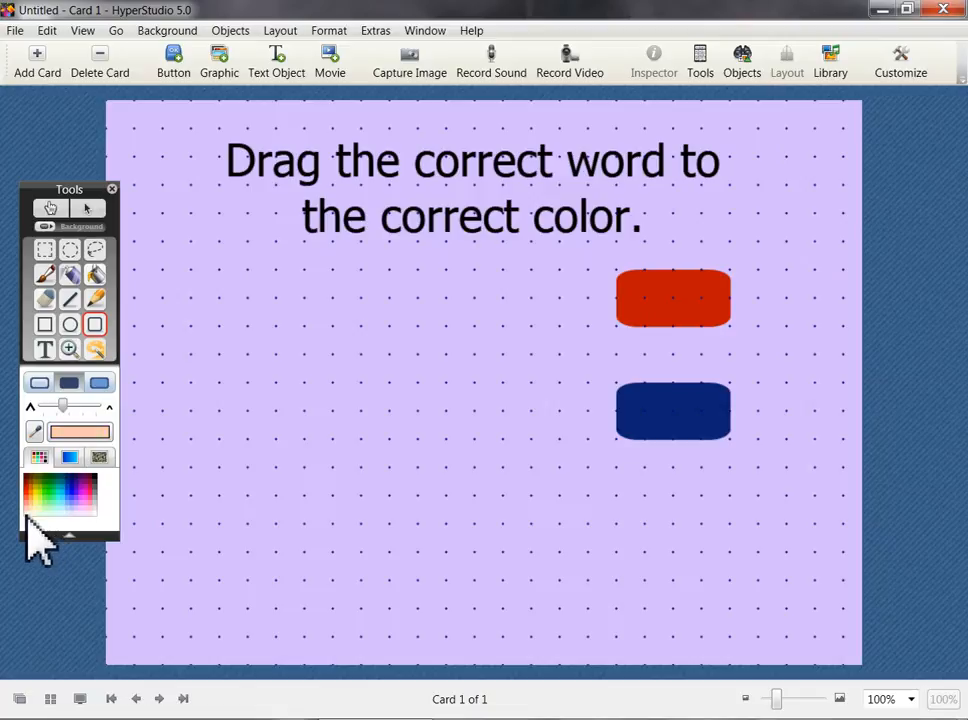
click(64, 515)
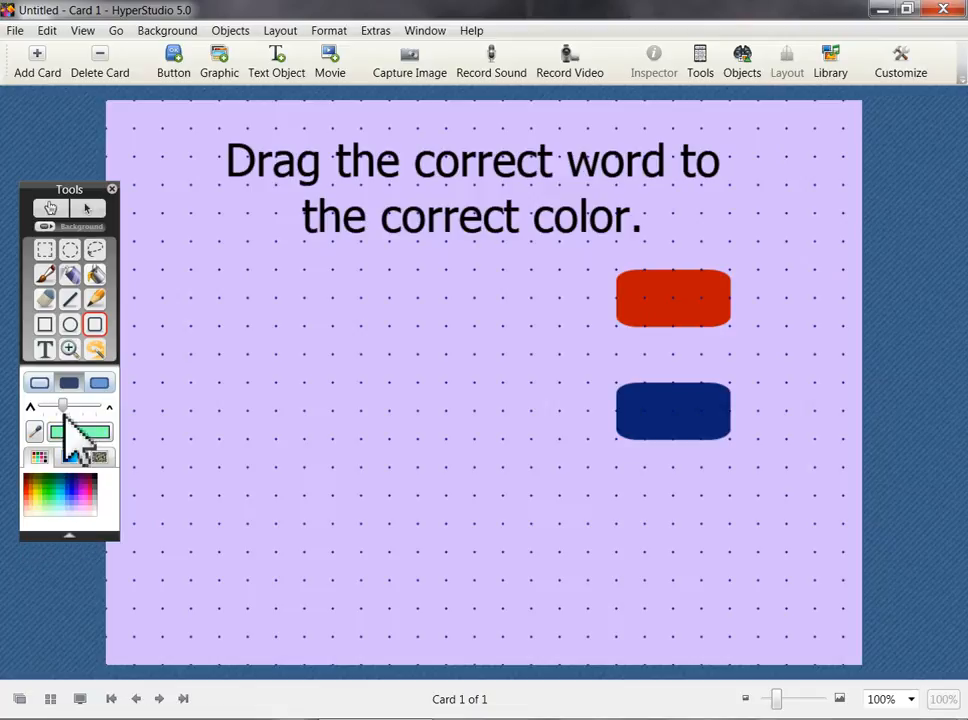
mouse_move(54, 406)
mouse_down()
mouse_move(42, 406)
mouse_move(69, 406)
mouse_up()
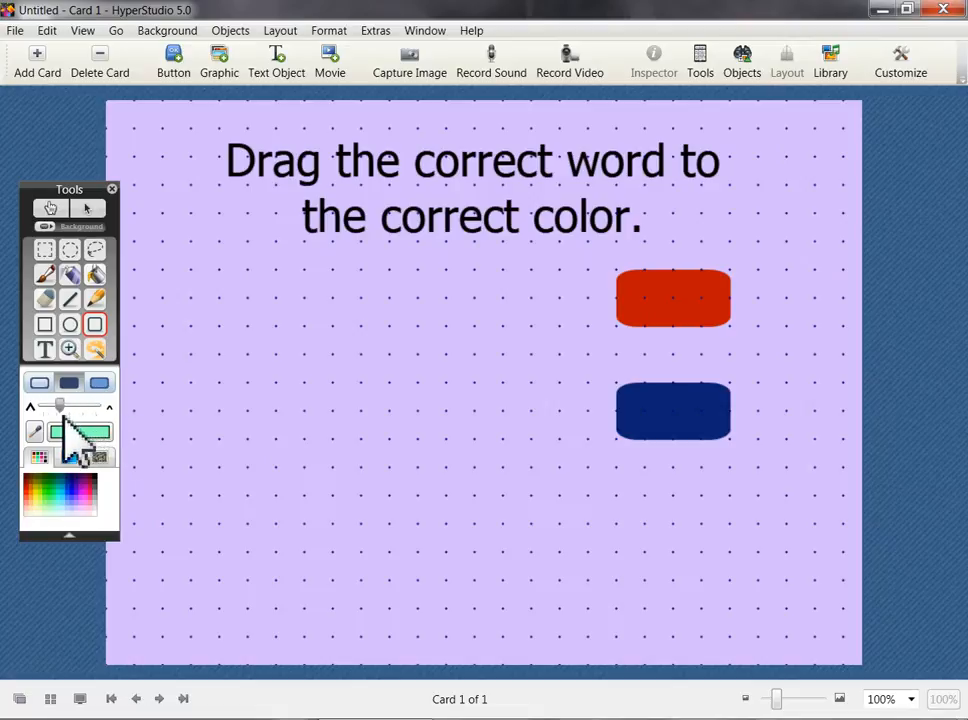
Sample an off-white with the eyedropper and draw a rounded rectangle, about four by two grid squares, two squares below the blue one.
click(34, 432)
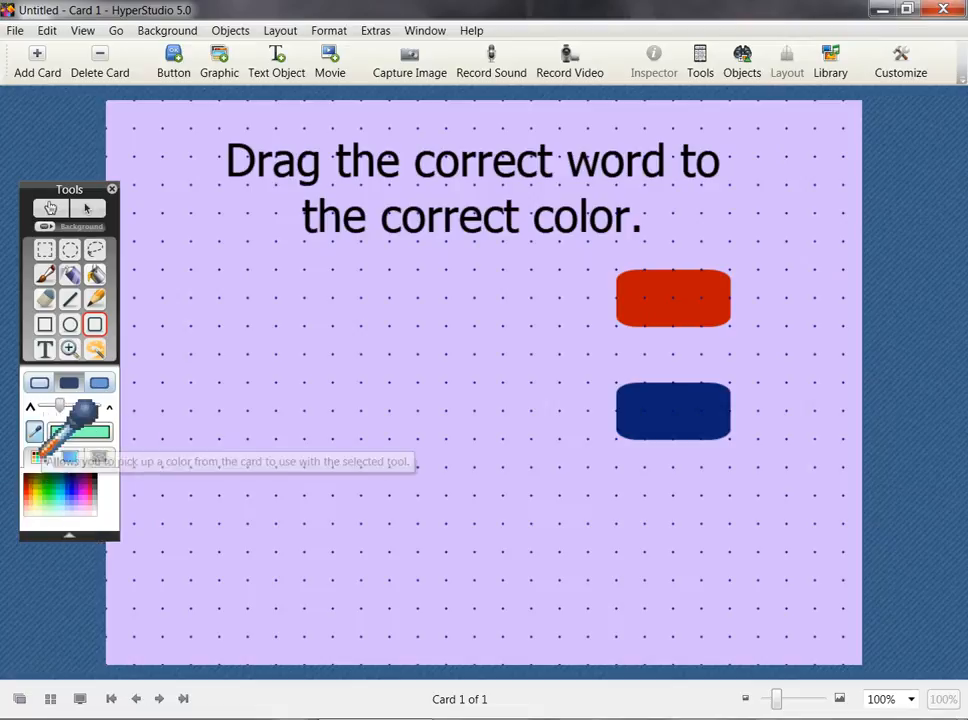
click(287, 697)
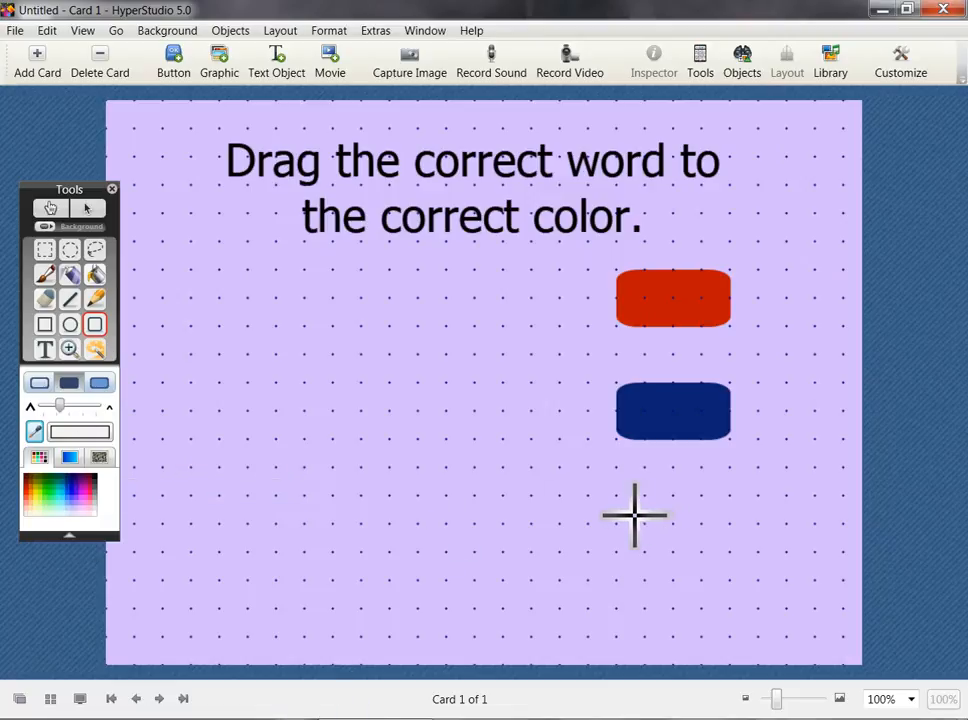
mouse_move(640, 512)
mouse_down()
mouse_move(736, 550)
mouse_move(745, 567)
mouse_up()
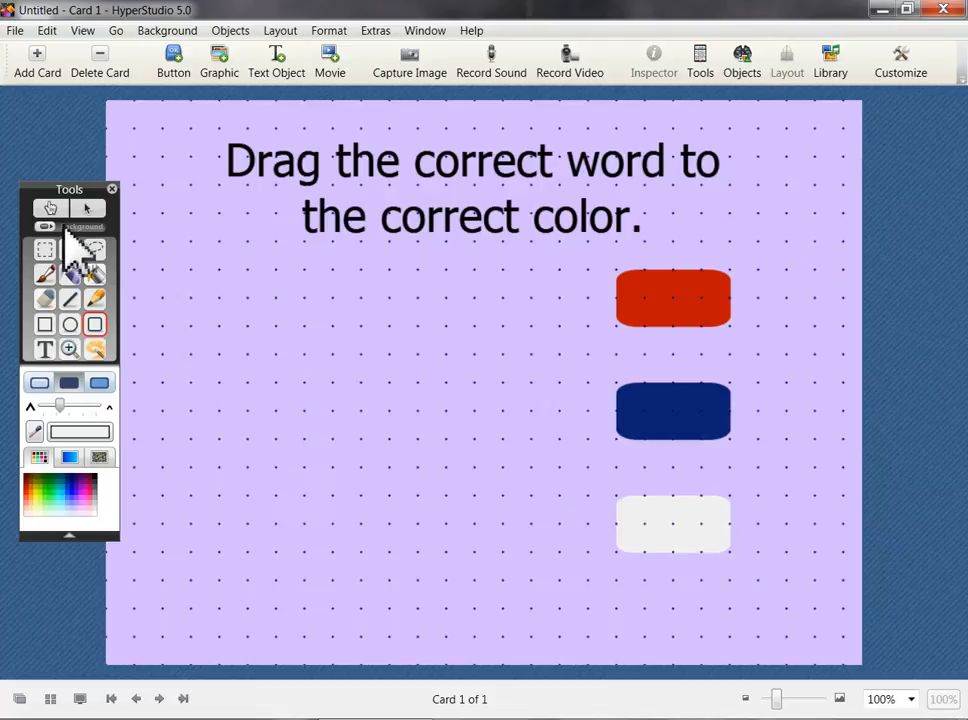
Switch the drawing tools to Objects mode and save the stack as drag_and_drop in a new 7-25-11 folder inside tutorials.
drag(42, 230, 118, 232)
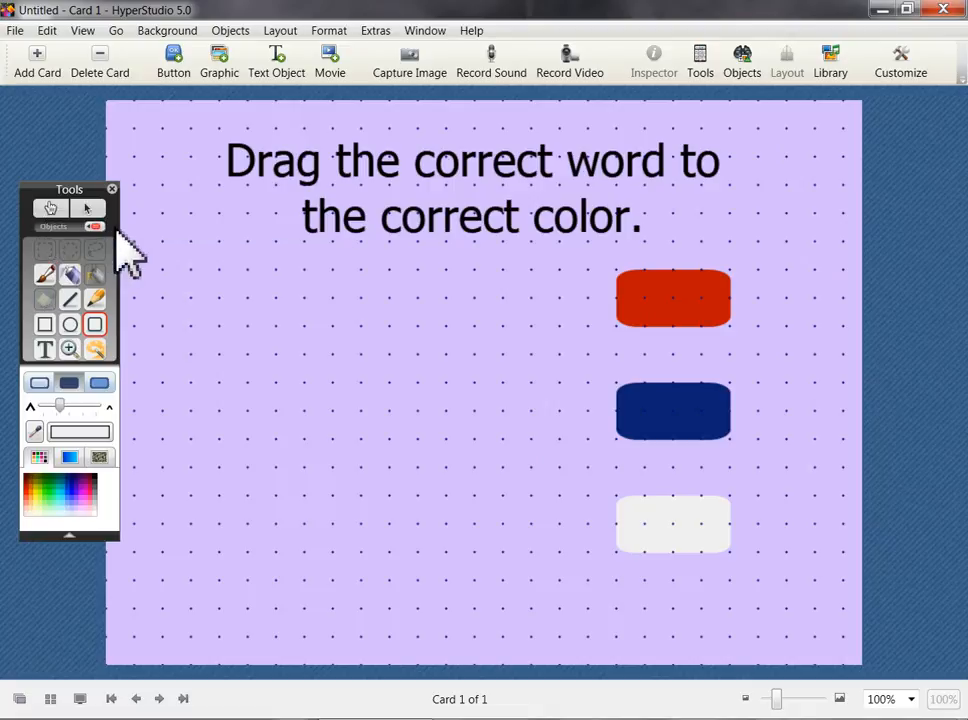
click(16, 32)
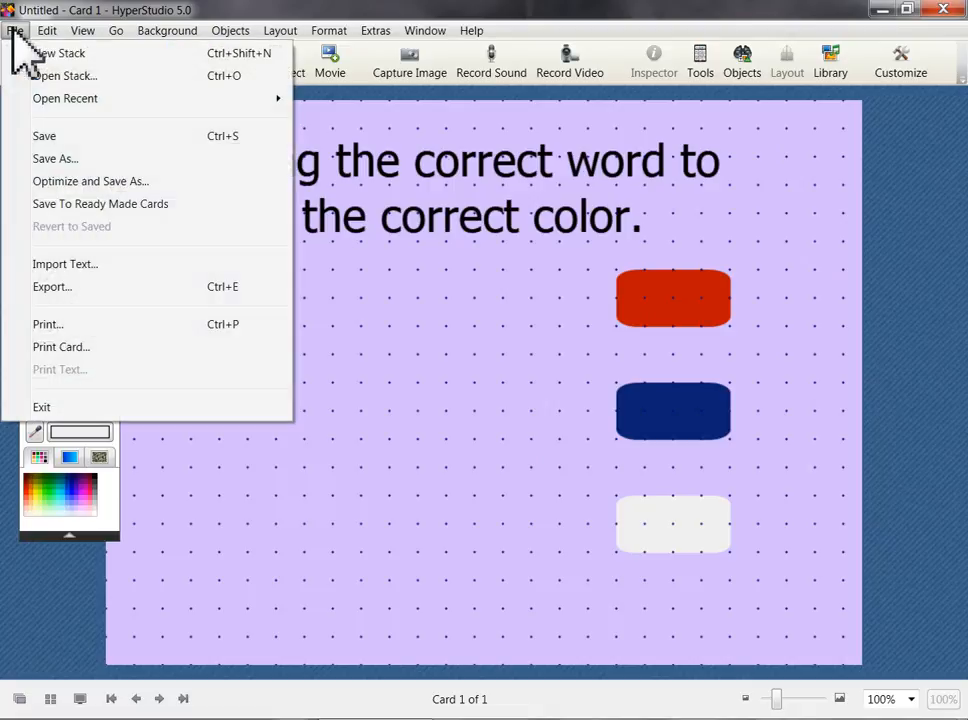
click(50, 136)
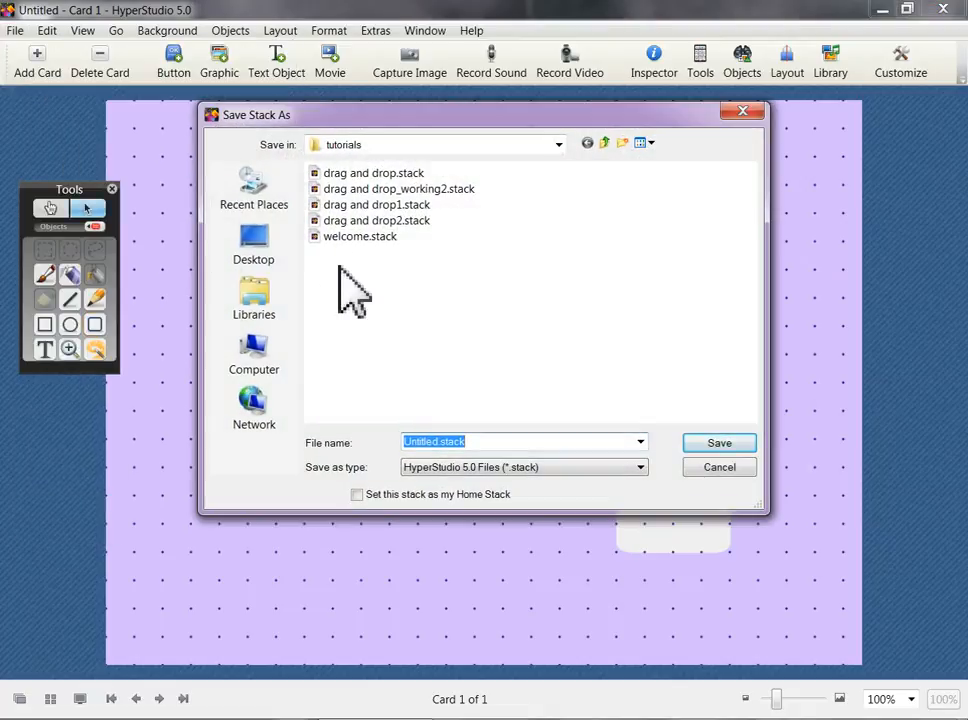
click(622, 143)
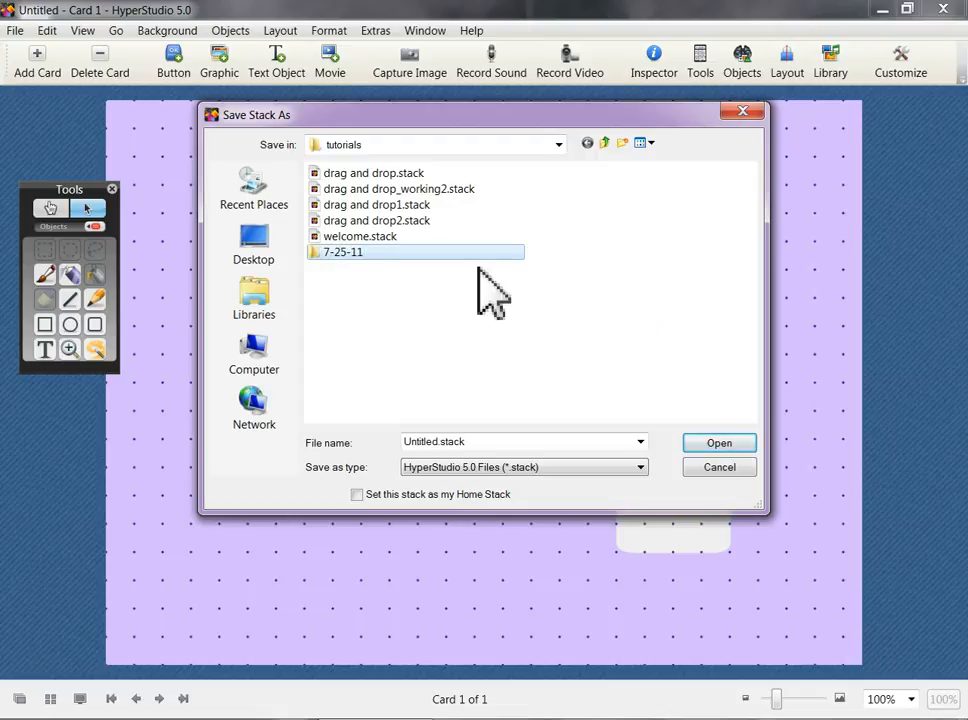
double_click(325, 256)
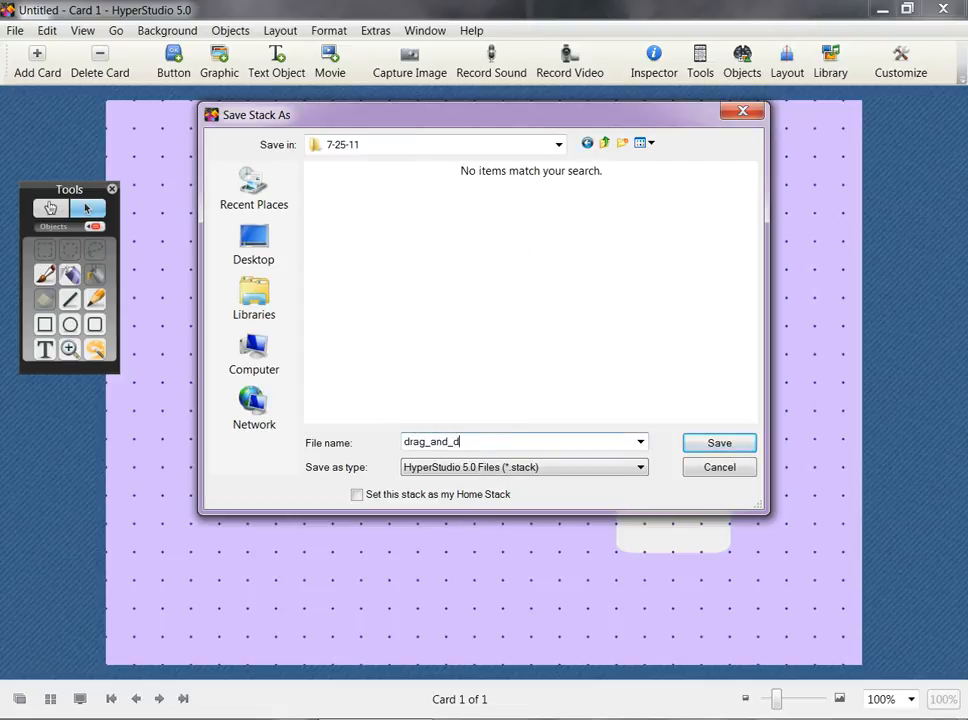
key(Return)
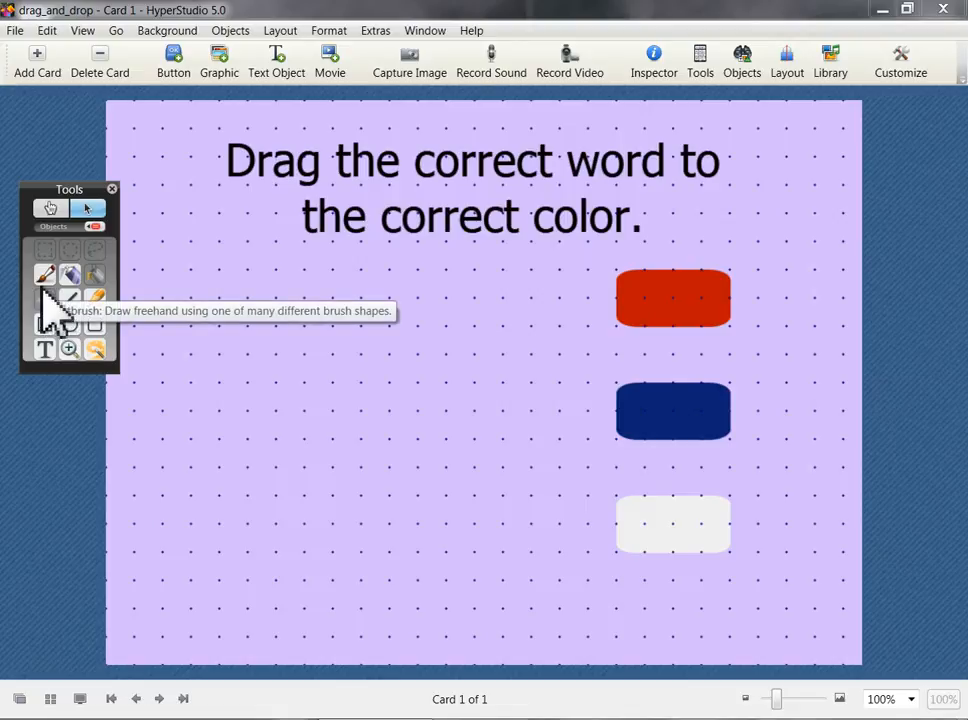
Add the words Red, Blue and White as separate 18-point text objects in a column opposite the colored rectangles.
click(44, 350)
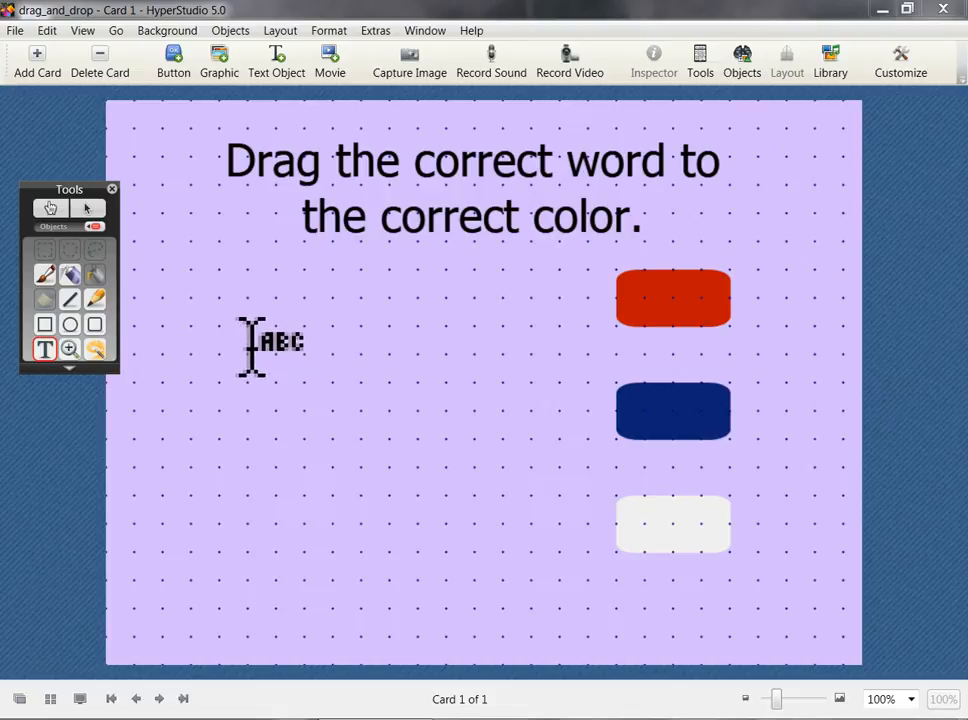
click(70, 372)
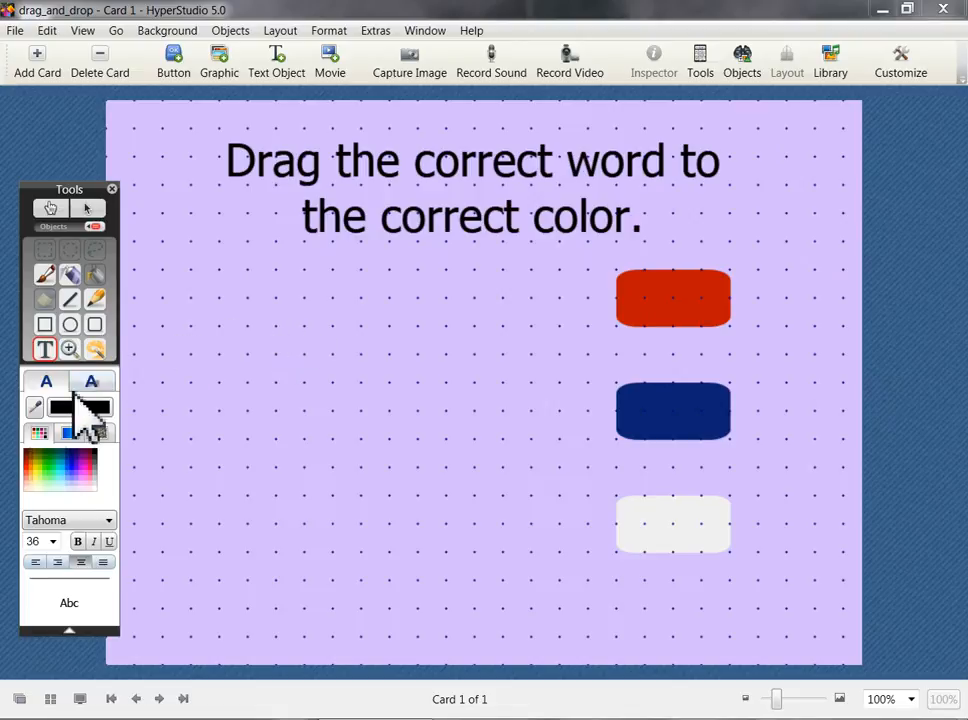
click(52, 542)
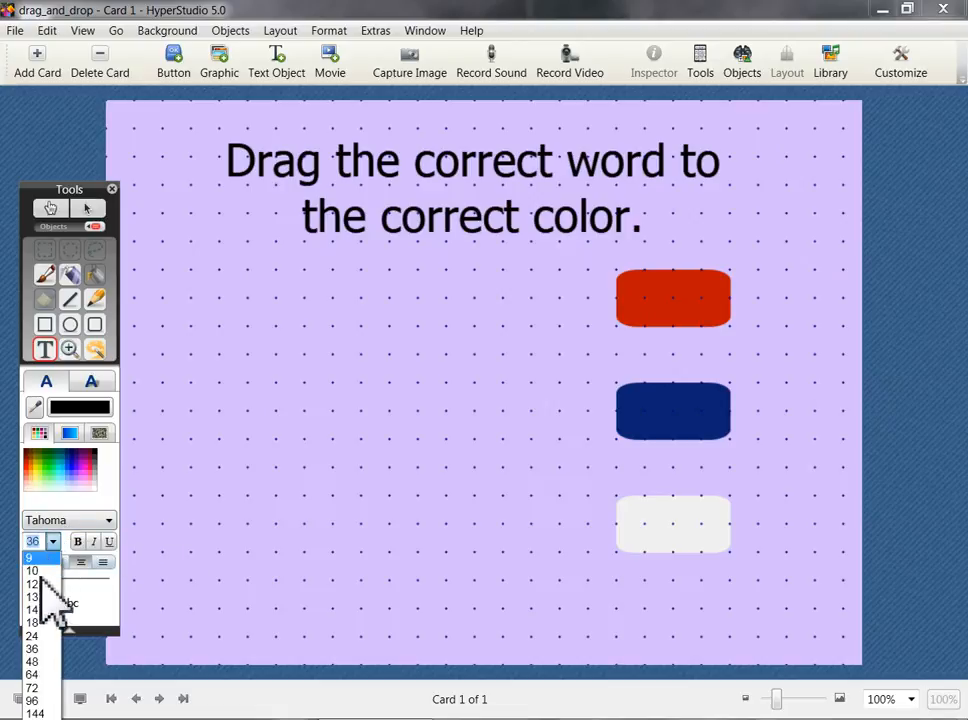
click(42, 625)
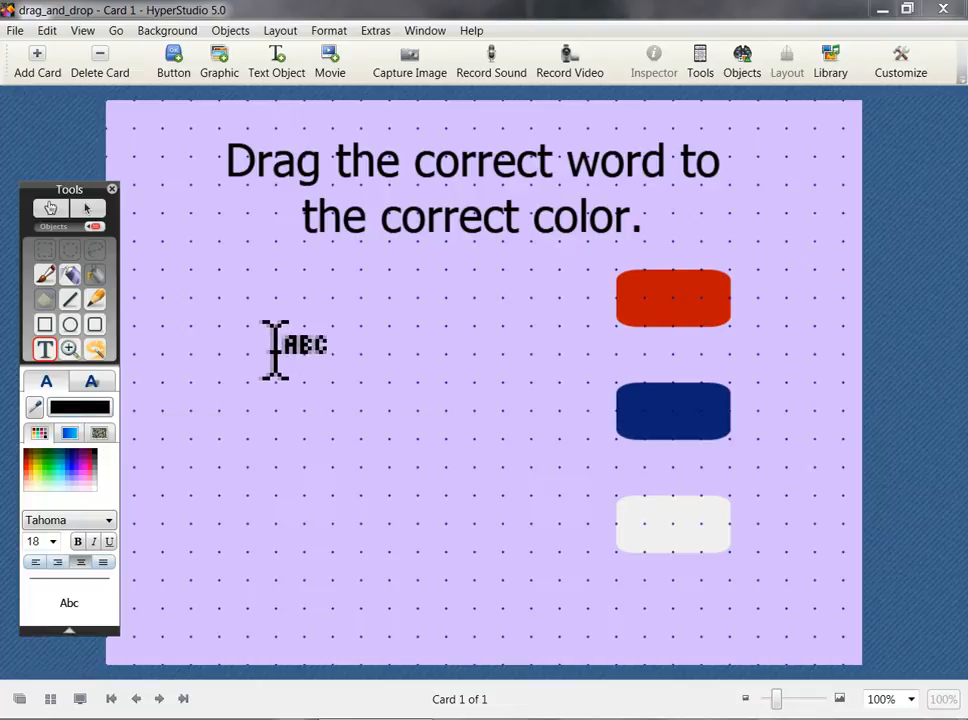
click(233, 312)
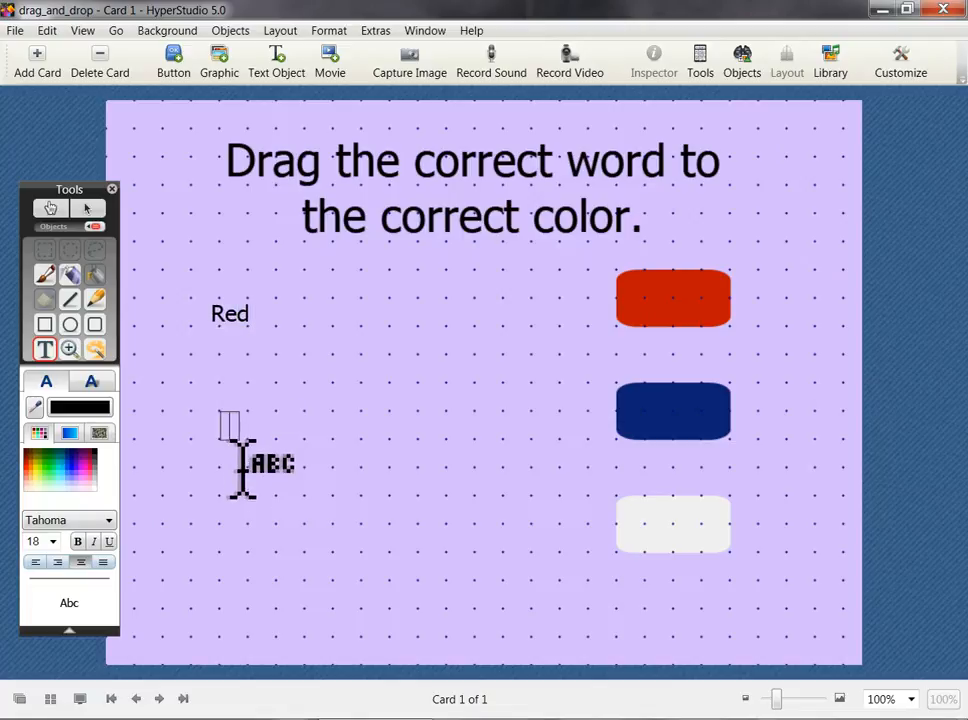
text(Blue)
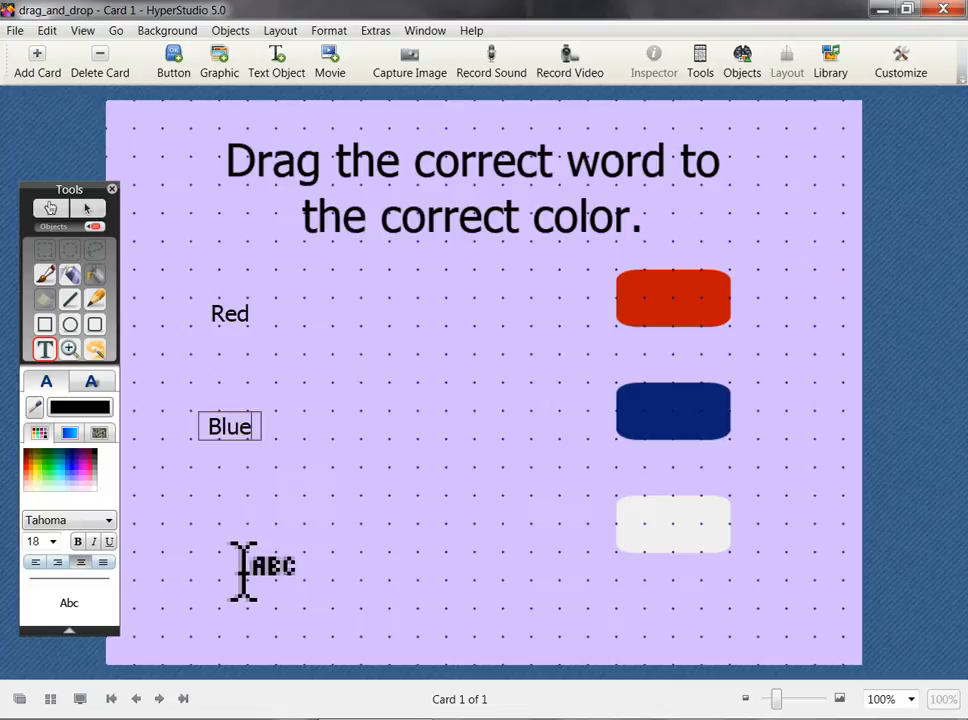
text(White)
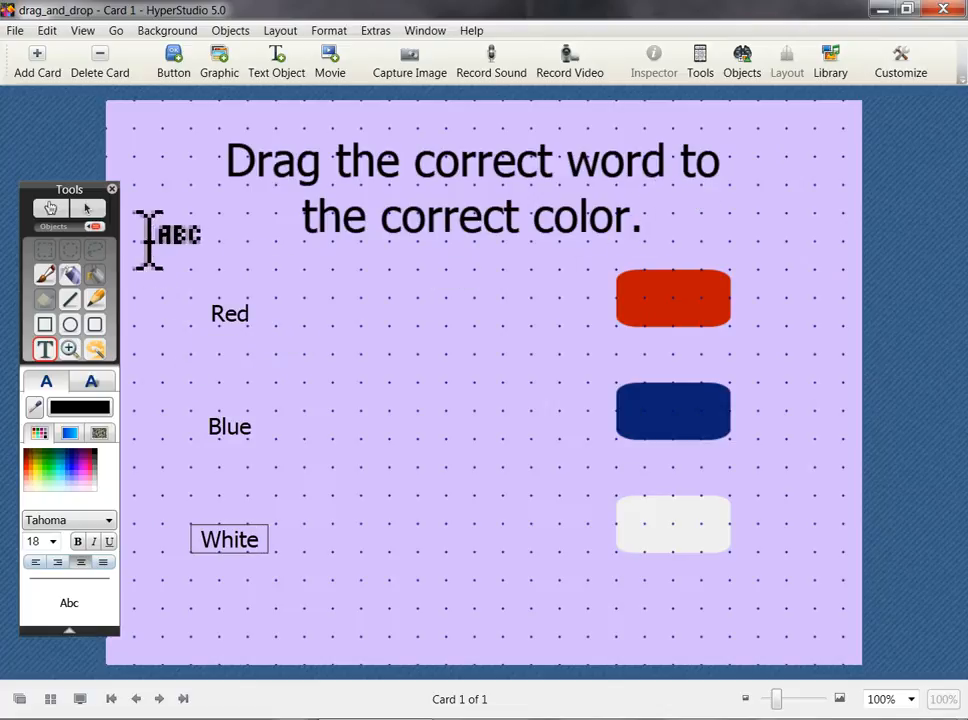
Change the White text object to Scroll Box Text with a frame and background, turning off the scroll bar and scrolling.
click(86, 208)
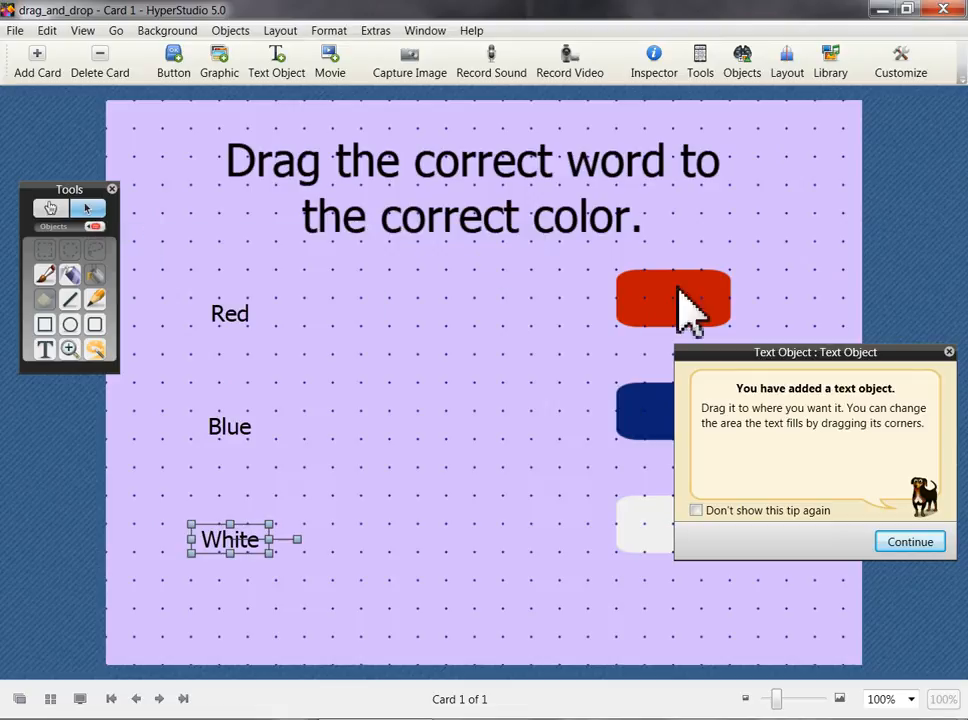
click(663, 65)
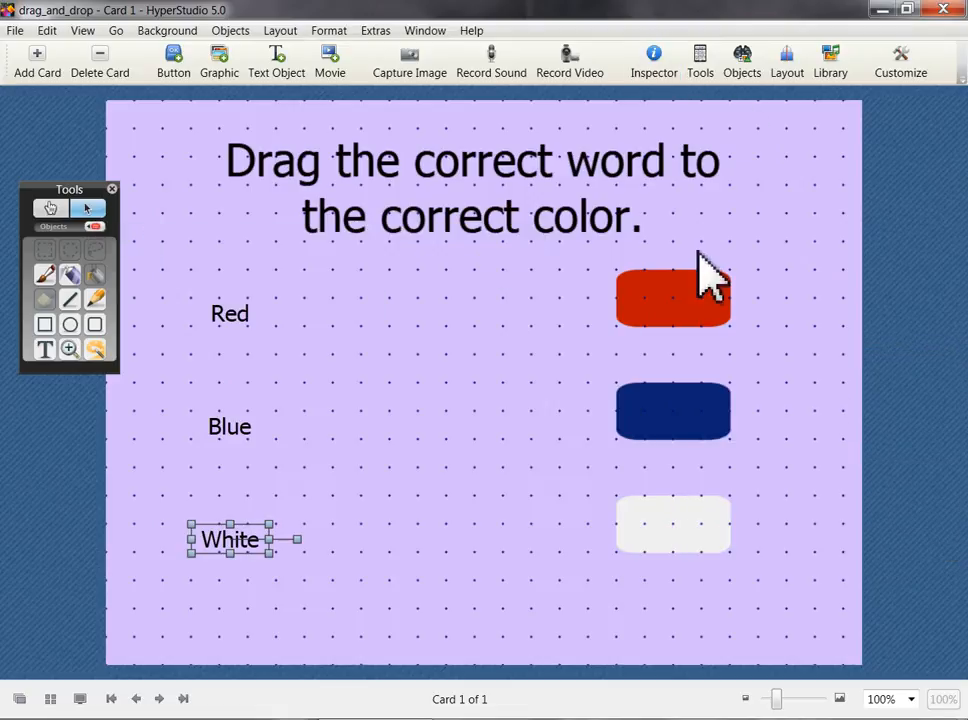
click(655, 74)
click(910, 542)
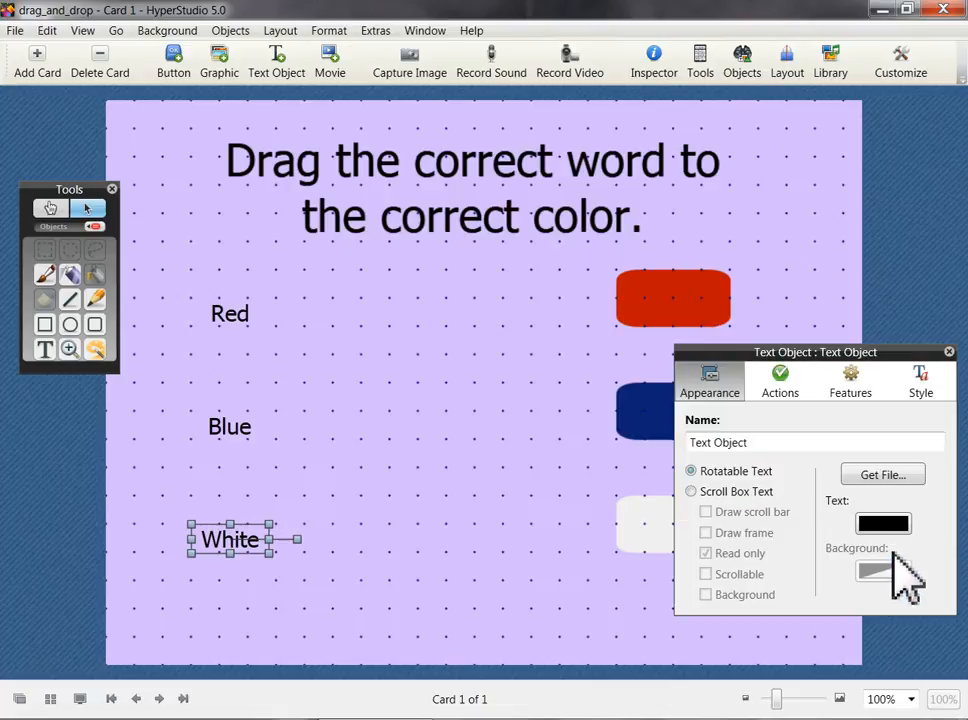
click(704, 495)
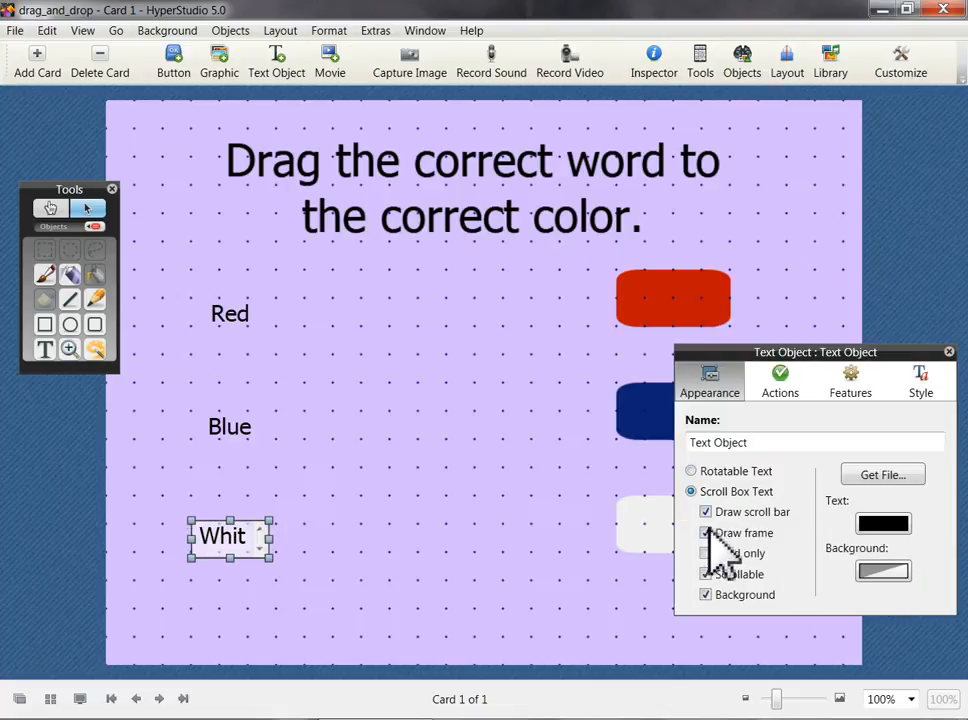
click(706, 512)
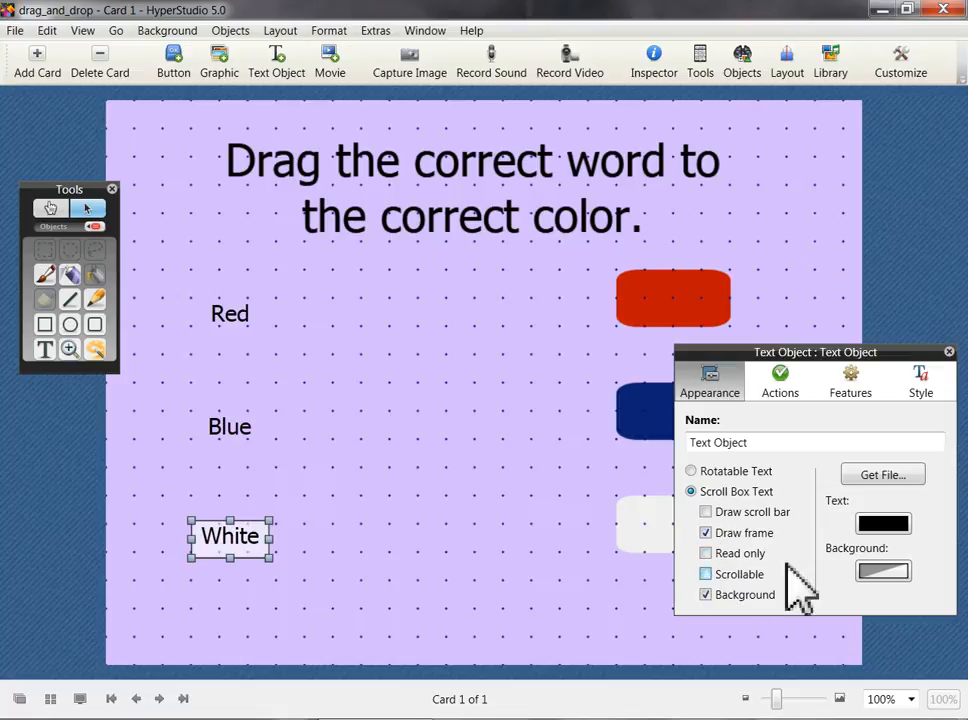
Set the White text box's background color to light pink.
click(883, 571)
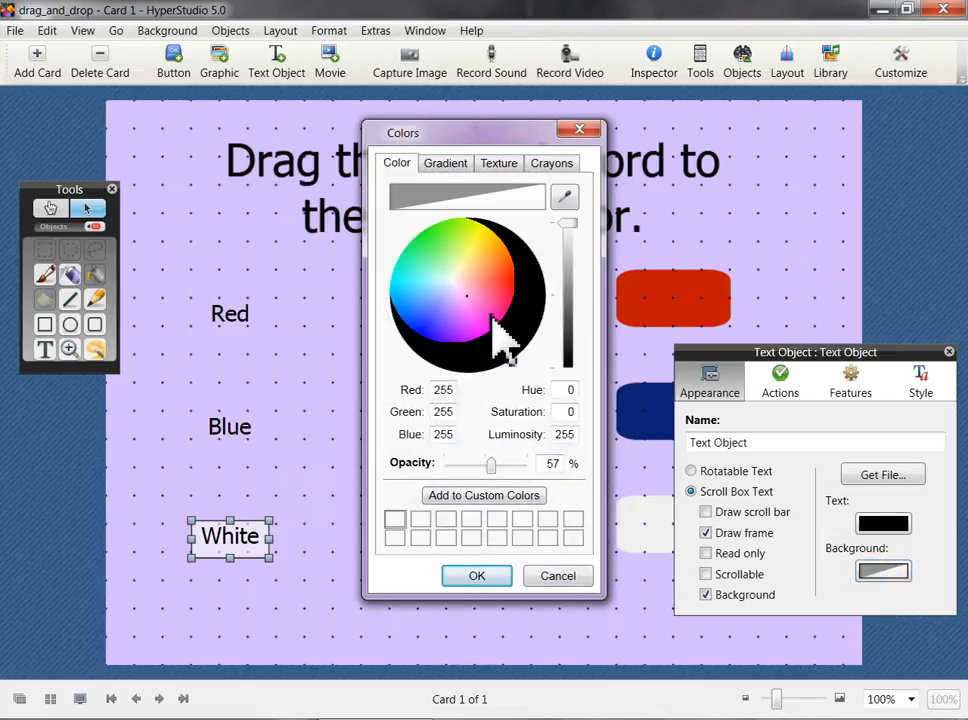
click(492, 317)
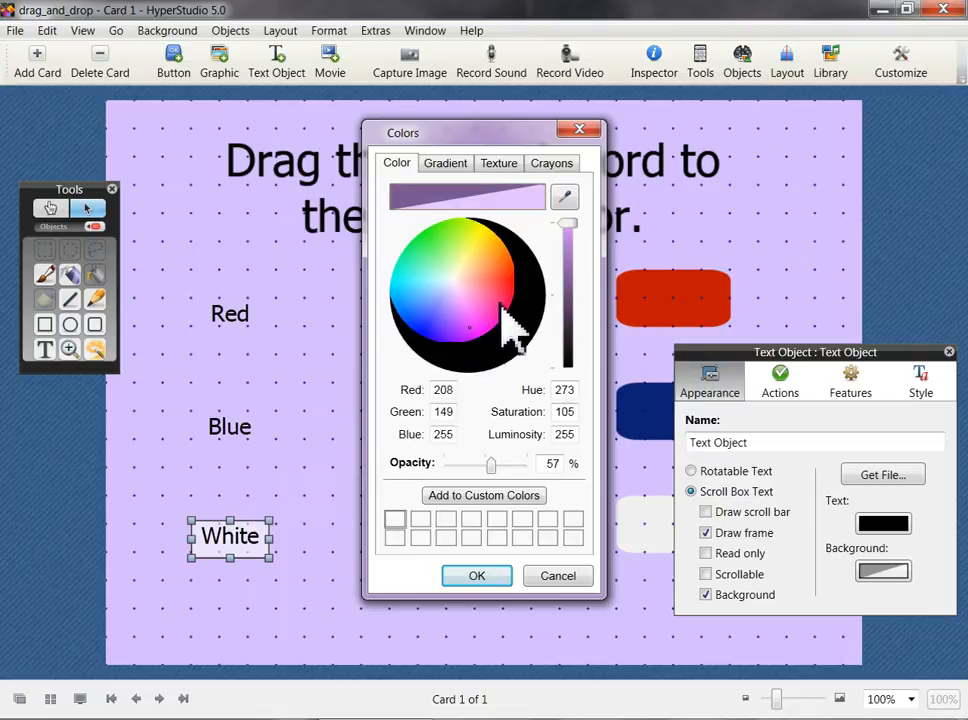
click(477, 577)
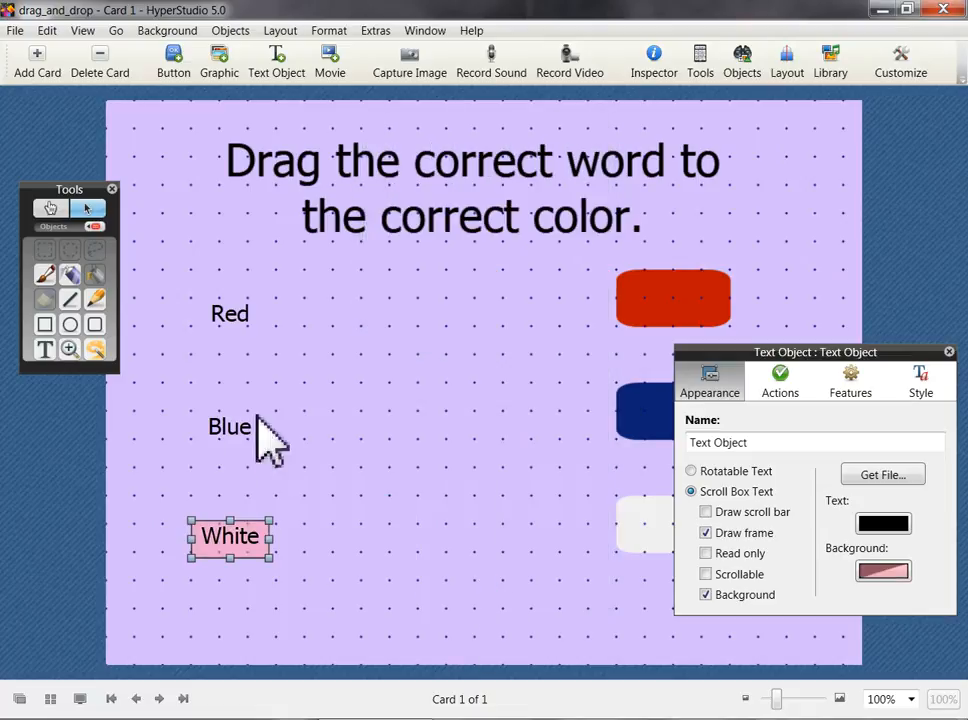
Change the Blue text object to Scroll Box Text with a frame and background, set to read only, without a scroll bar or scrolling.
click(228, 427)
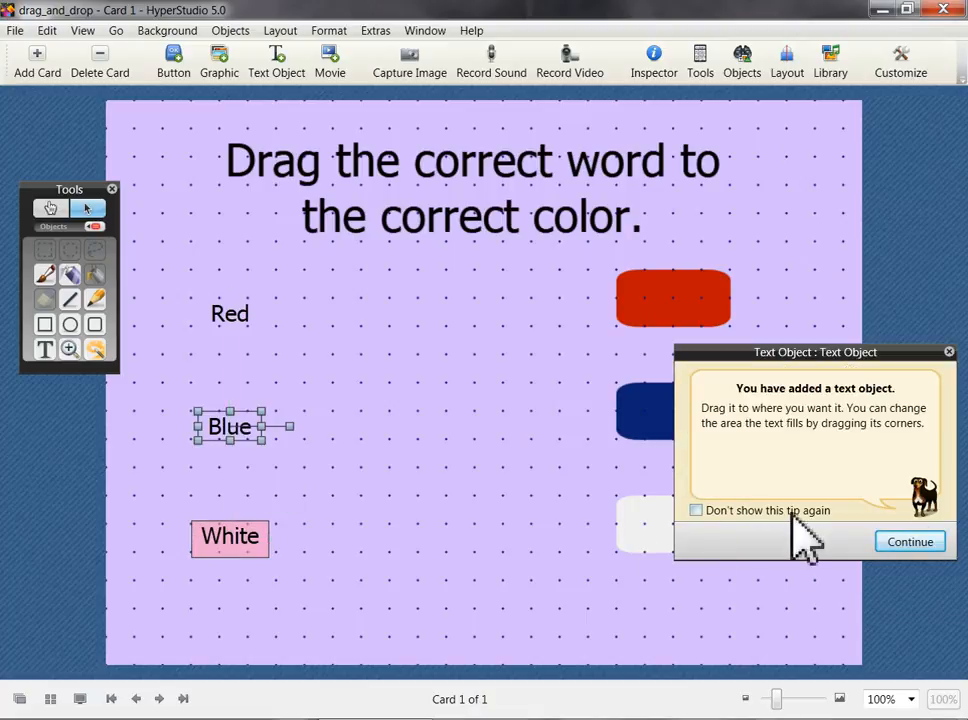
click(910, 541)
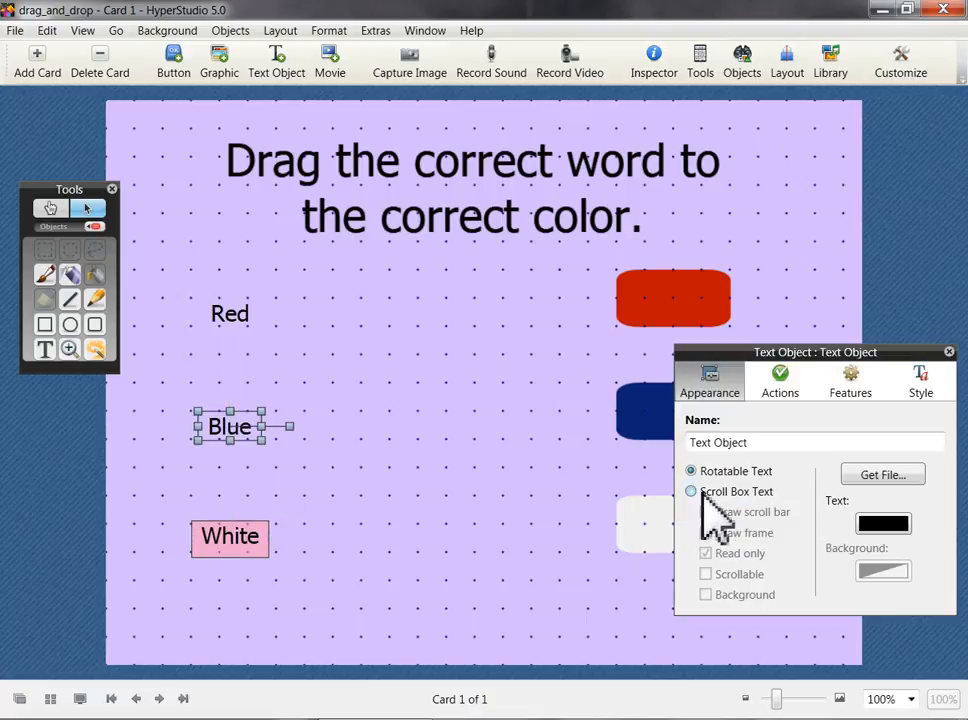
click(702, 492)
click(706, 512)
click(706, 553)
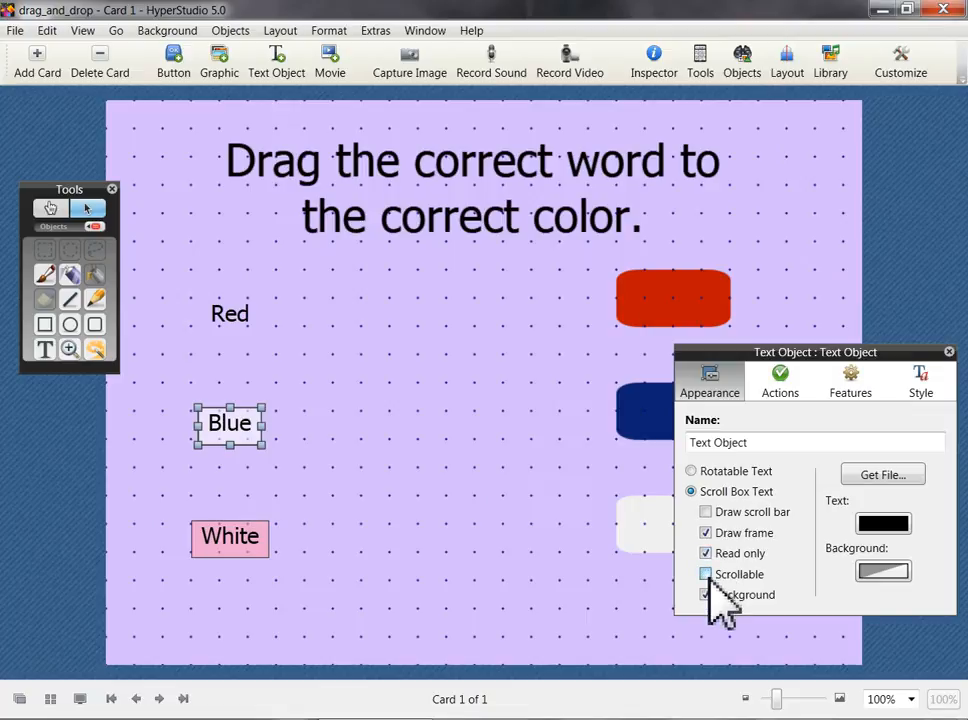
Set the Blue text box's background to the pink sampled from the White text box.
click(877, 571)
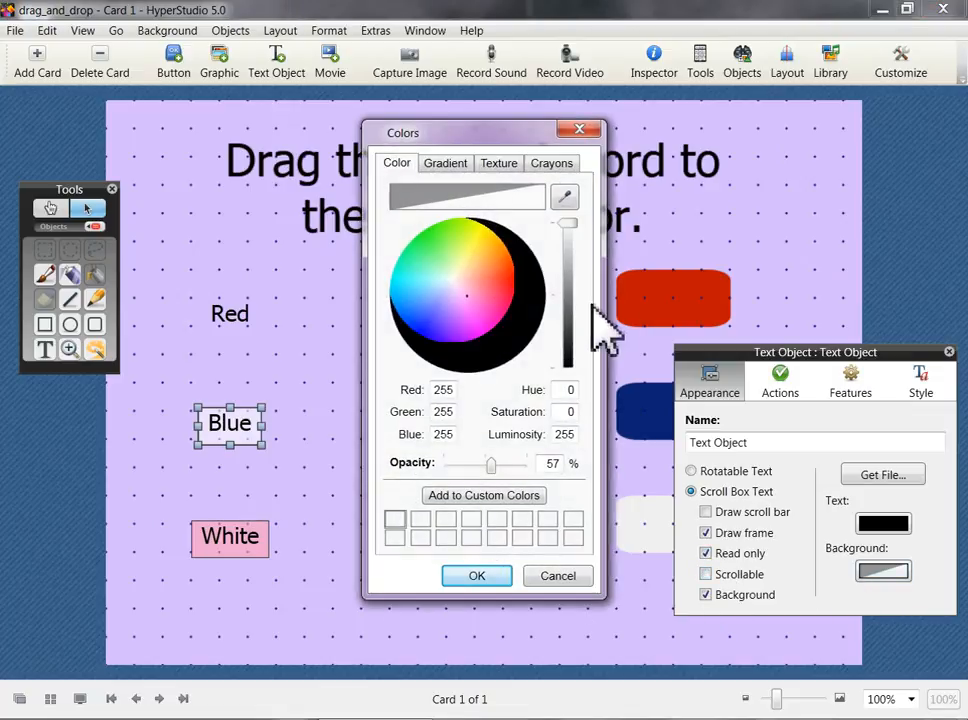
click(565, 197)
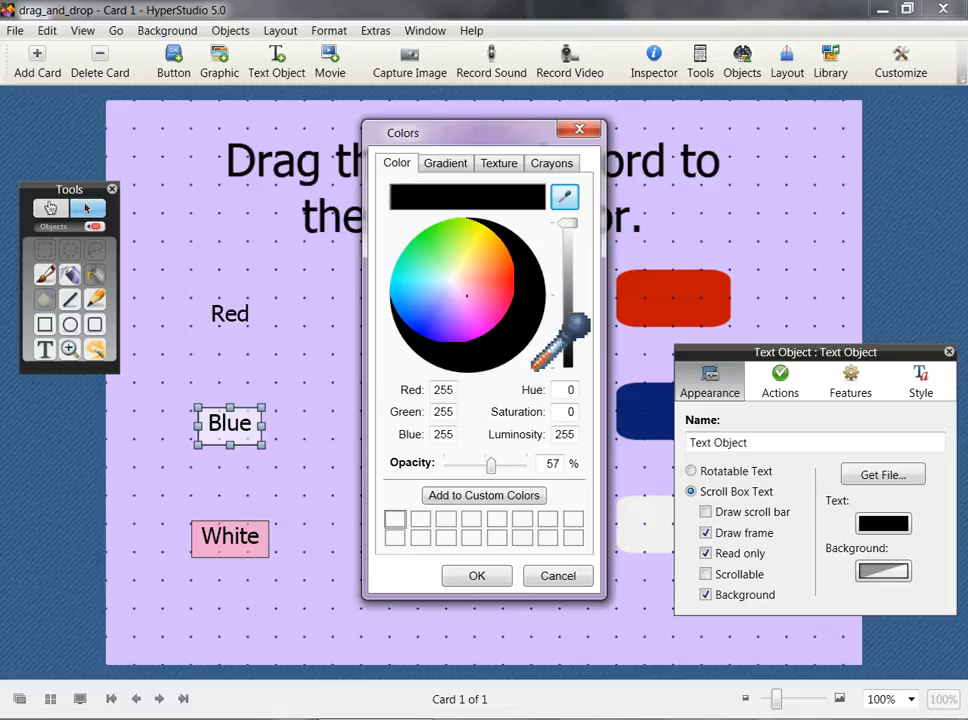
click(244, 560)
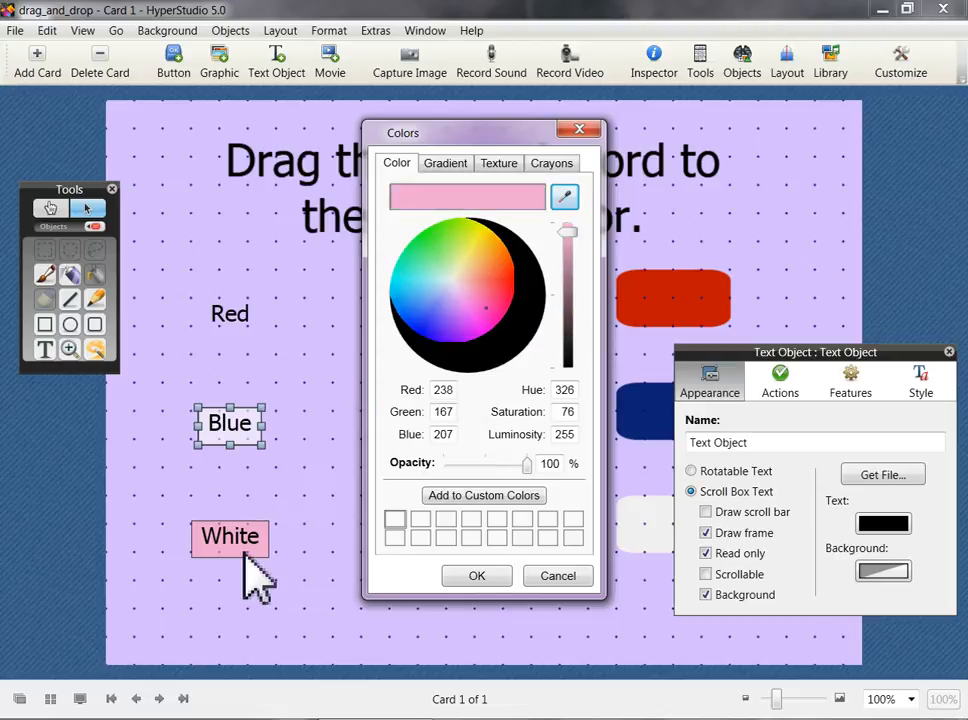
click(473, 576)
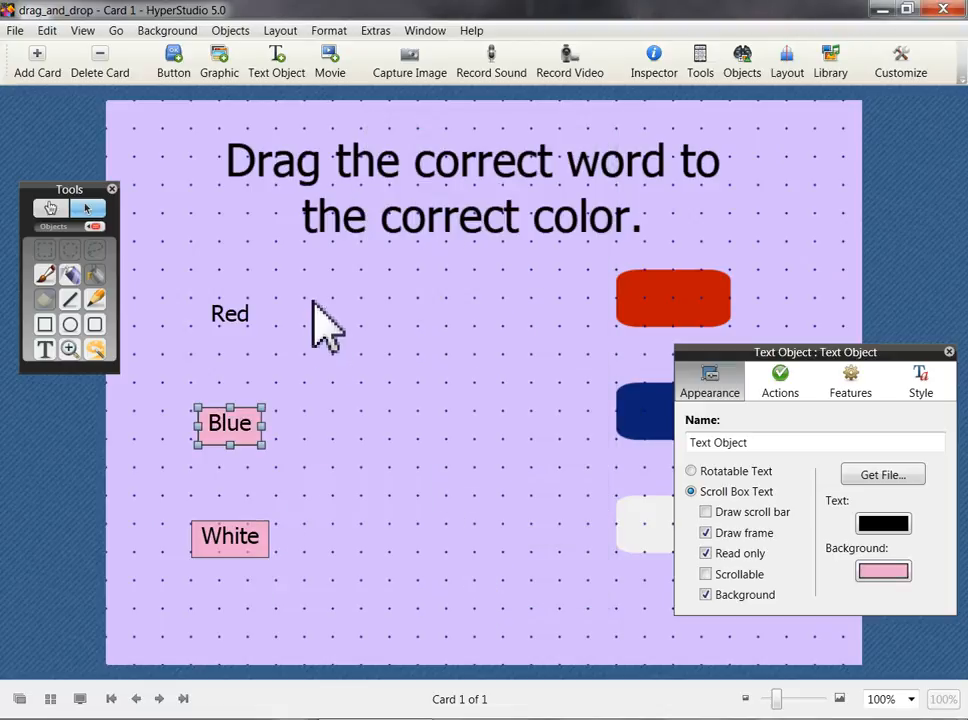
Change the Red text object to Scroll Box Text with a frame and background, set to read only, without a scroll bar or scrolling.
click(229, 316)
click(902, 541)
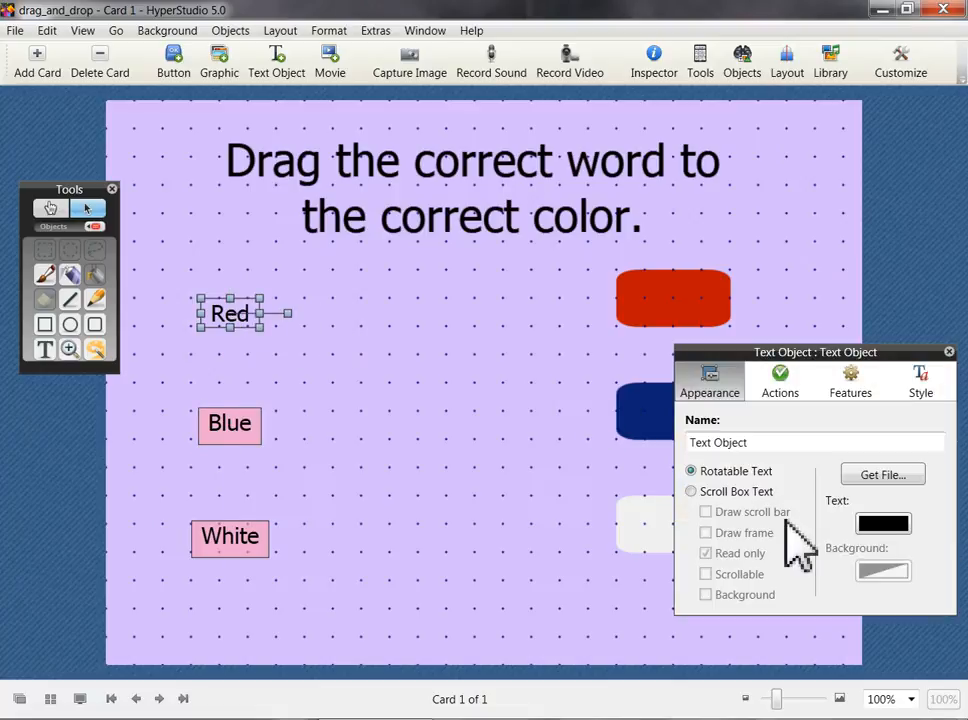
click(754, 494)
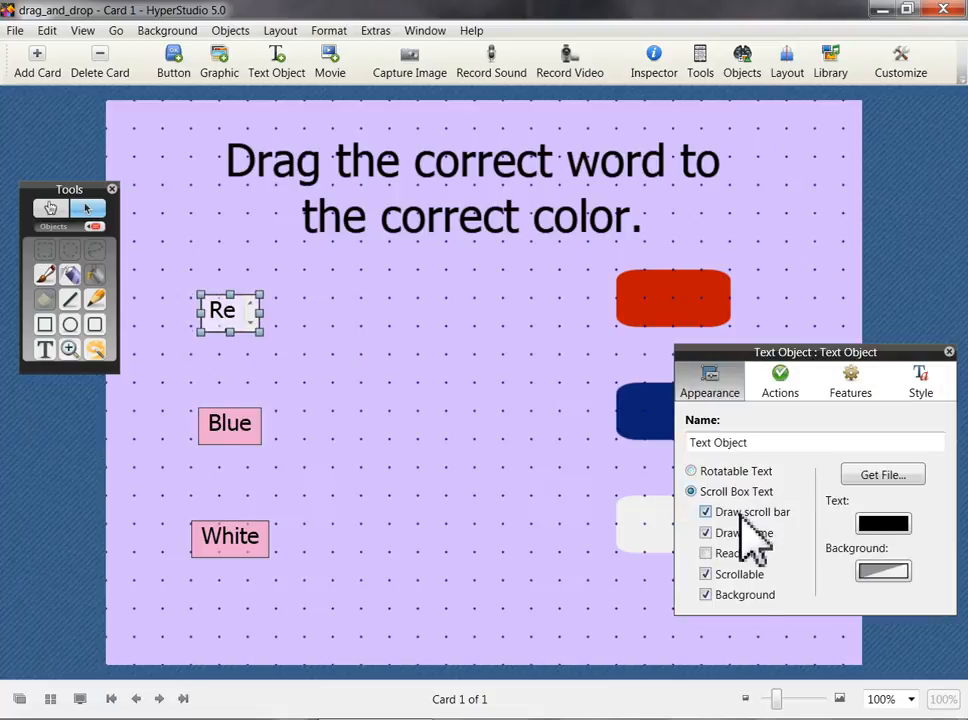
click(741, 513)
click(738, 553)
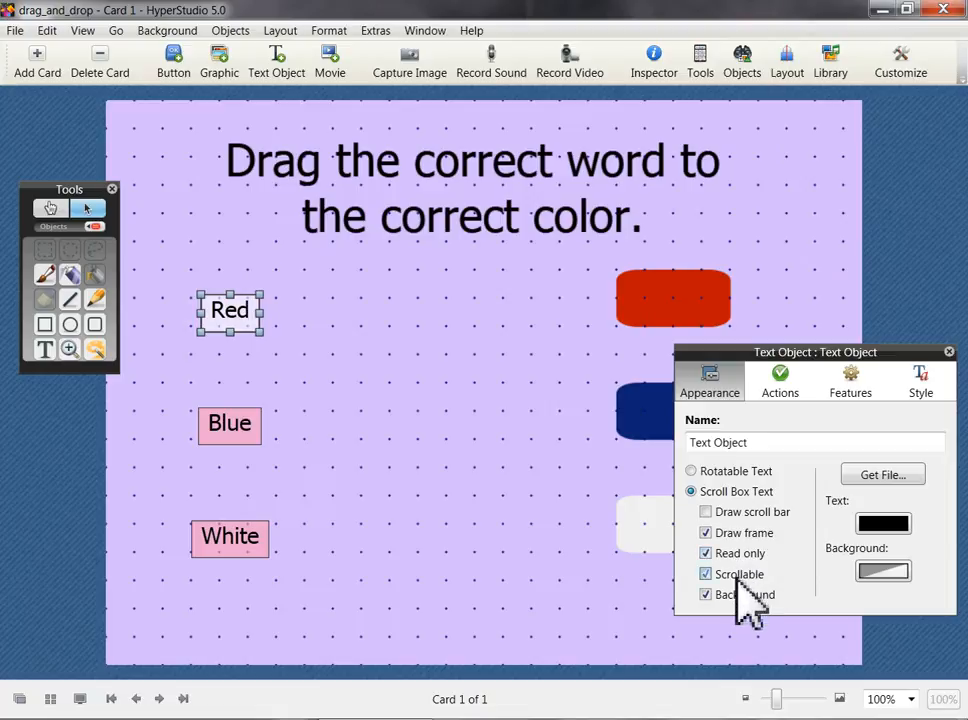
Set the Red text box's background to the pink sampled from the Blue box, adding that pink to the custom colors.
click(878, 572)
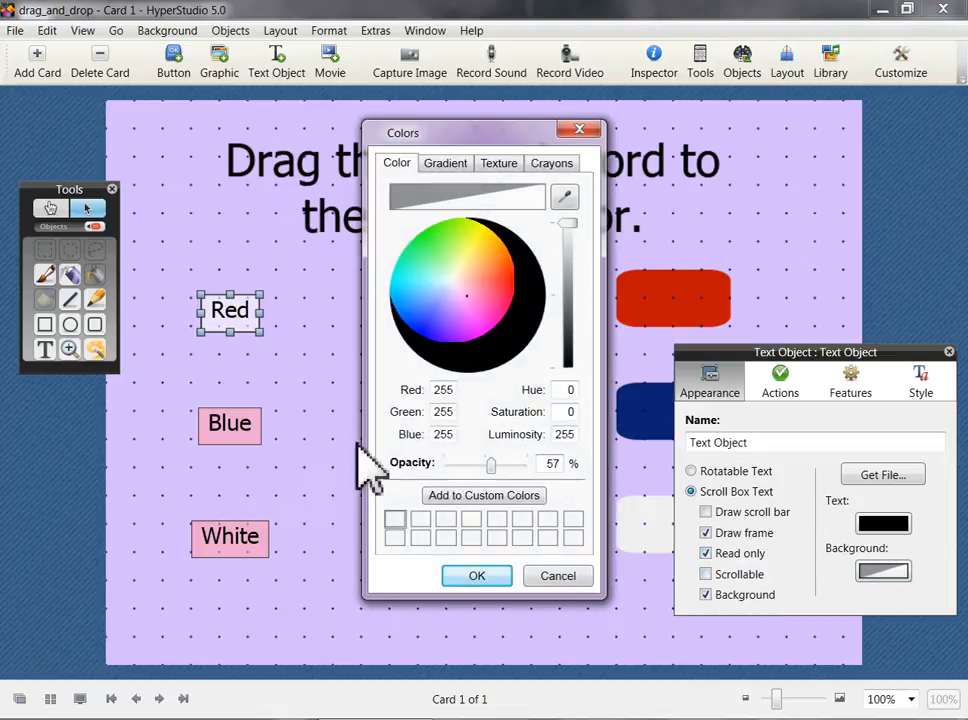
click(562, 204)
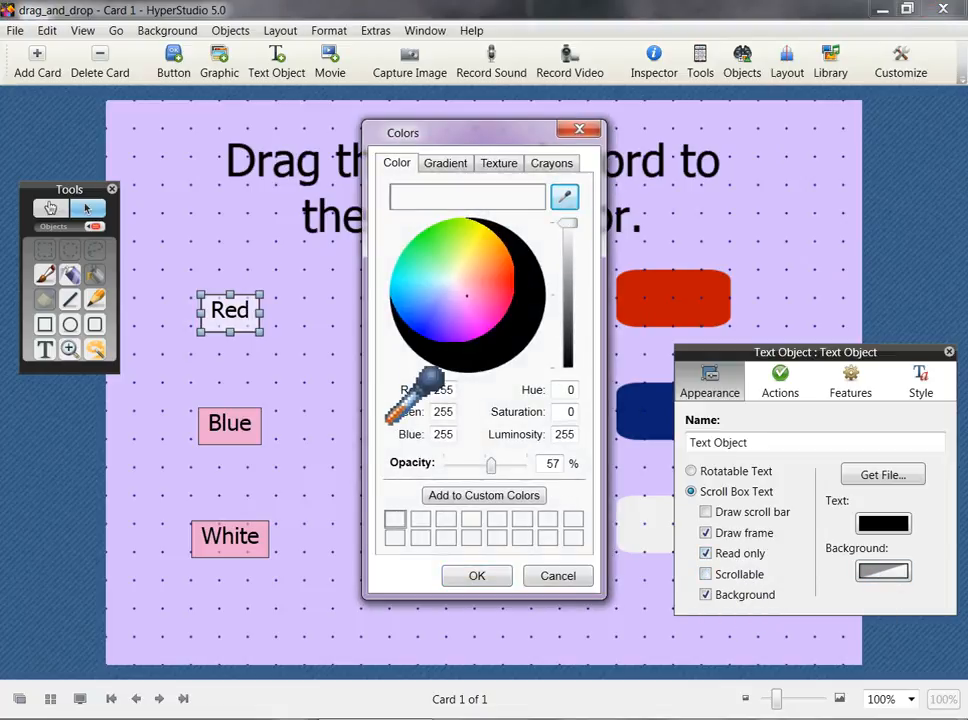
click(240, 438)
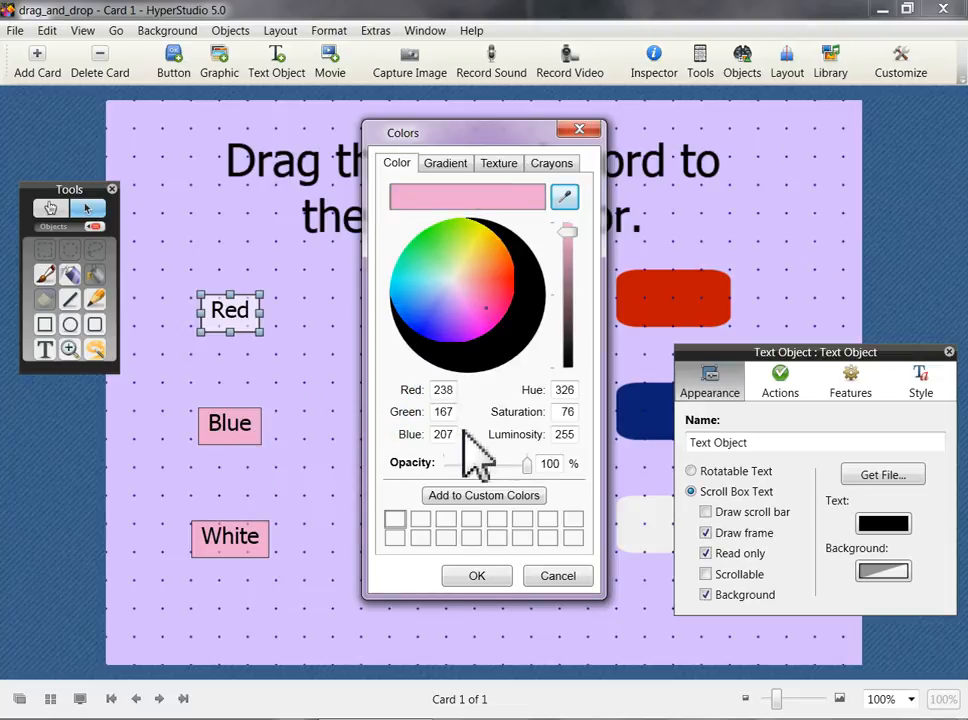
click(454, 497)
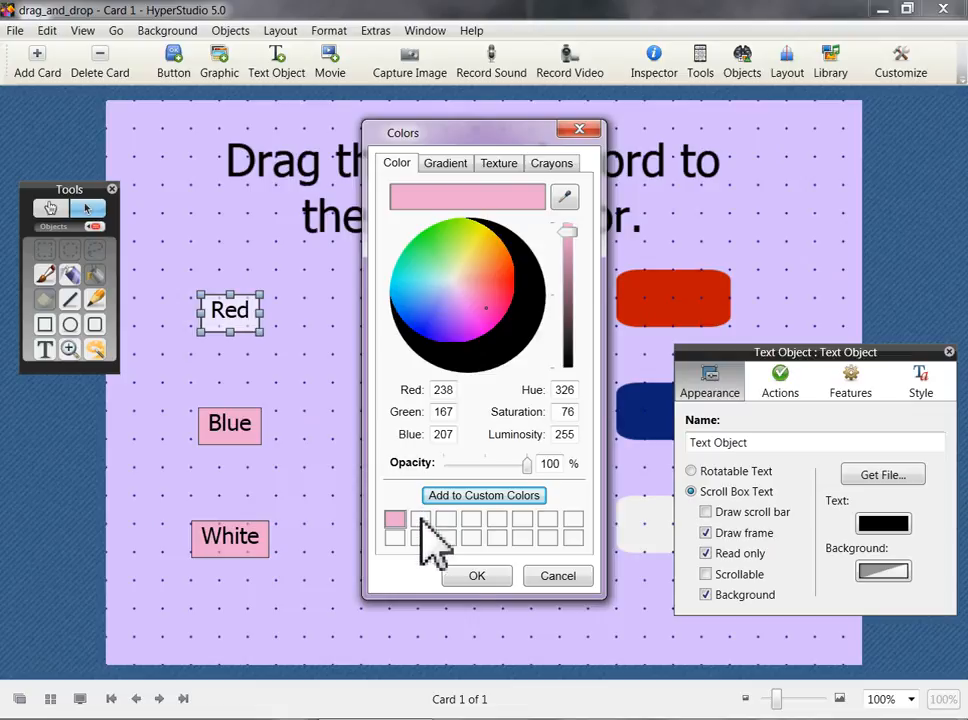
click(474, 578)
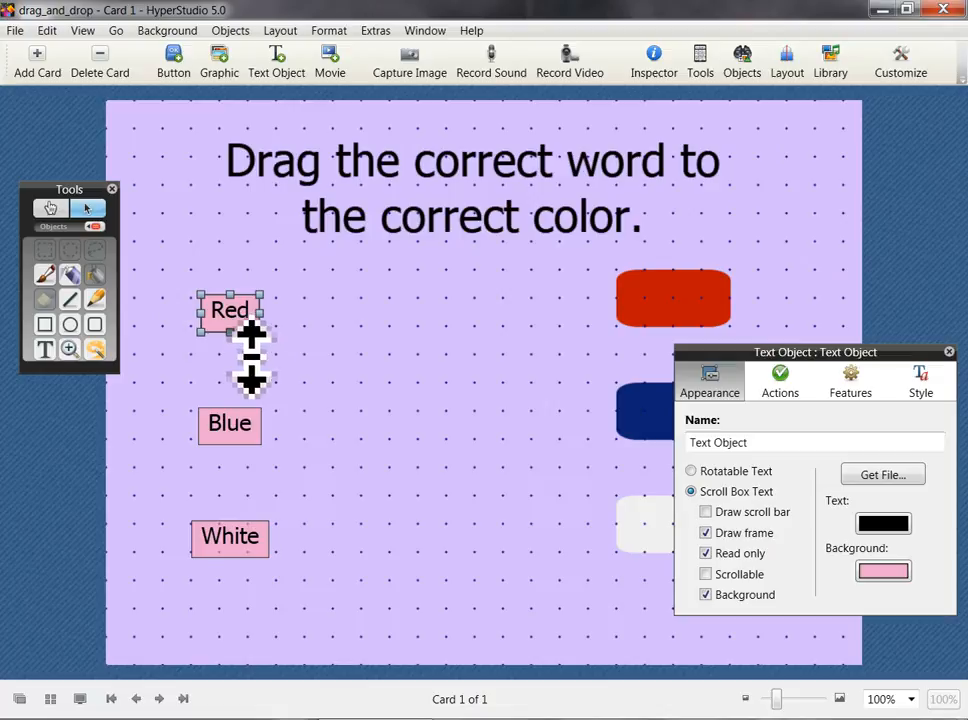
Reduce the height of the Red and Blue text boxes slightly so they fit closer around their words.
drag(251, 355, 251, 350)
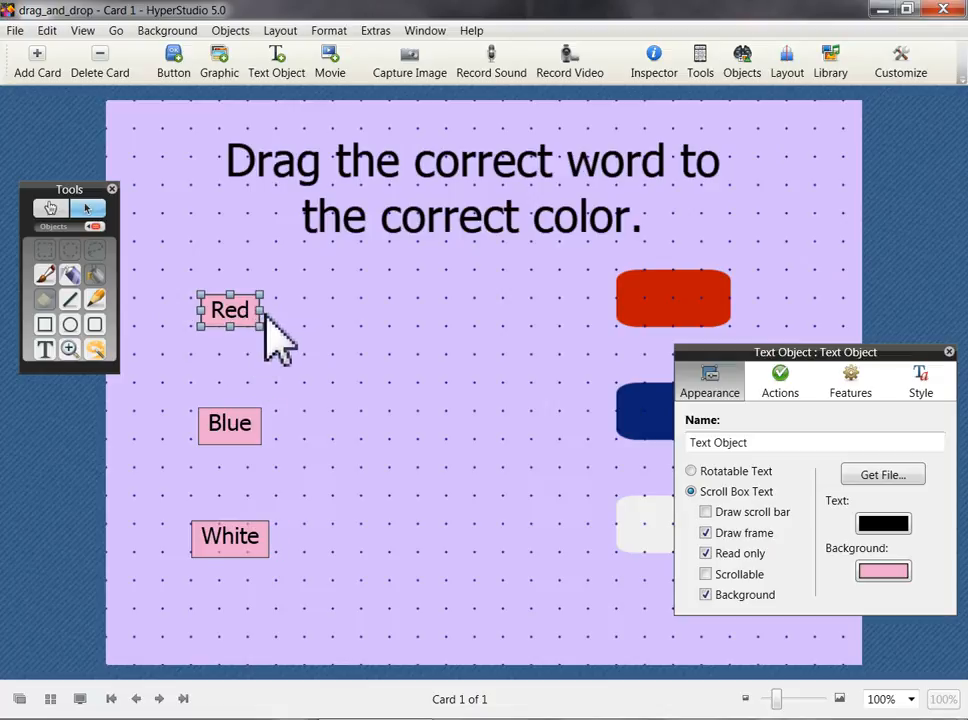
click(236, 430)
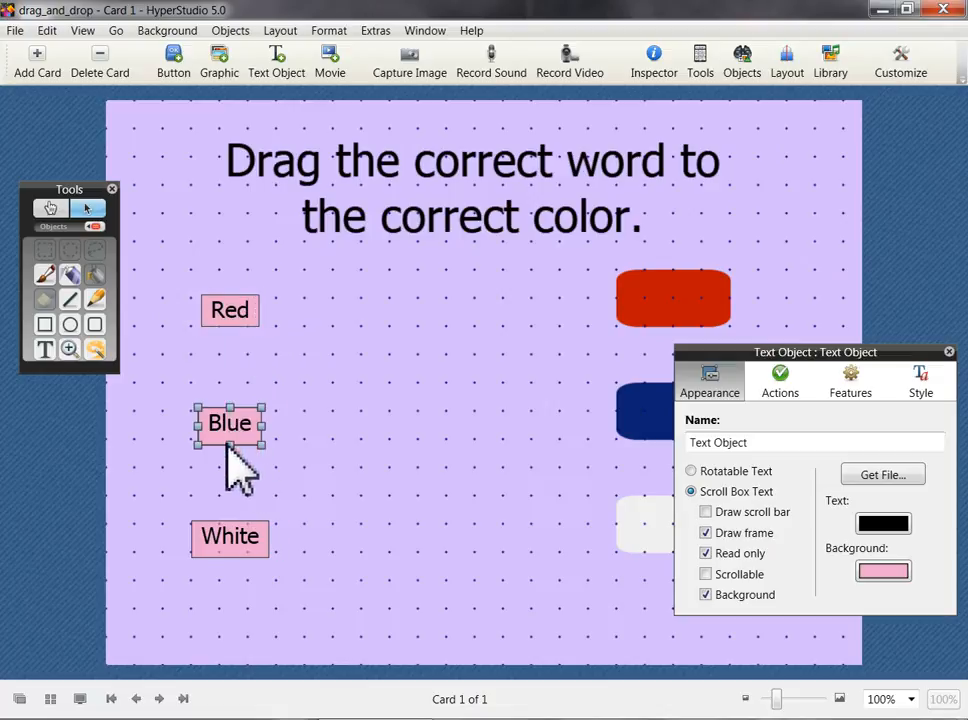
drag(255, 463, 256, 458)
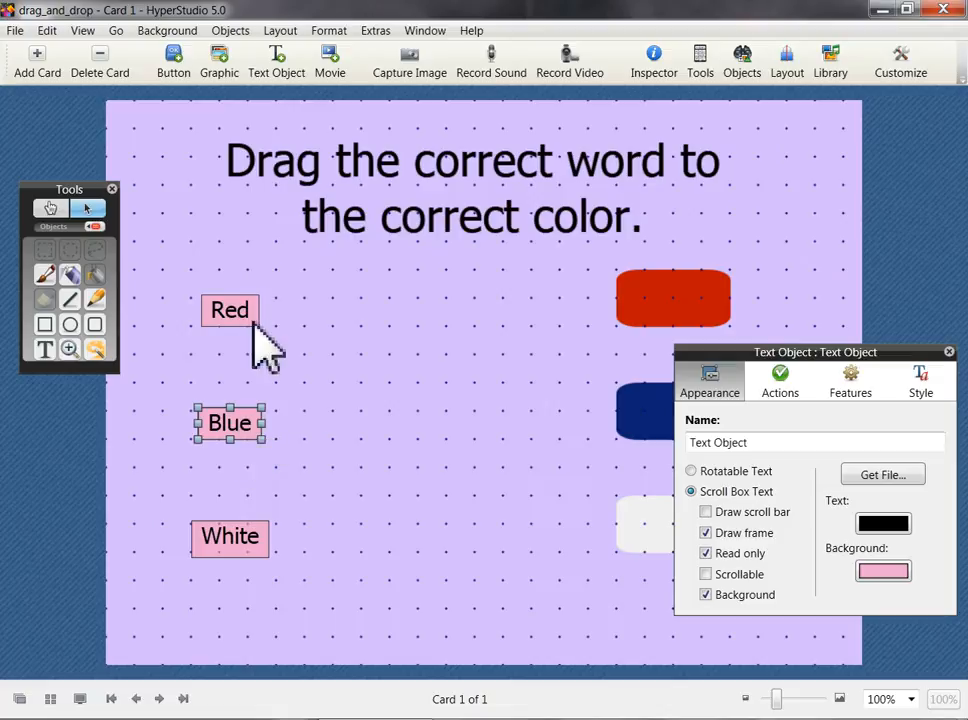
click(283, 31)
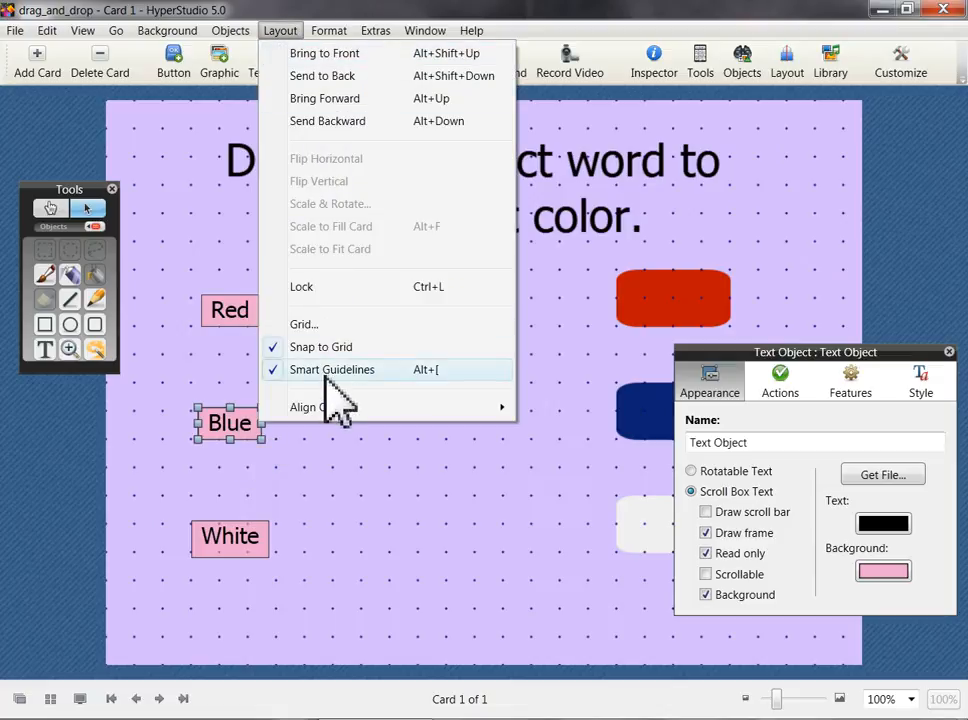
click(229, 255)
click(229, 308)
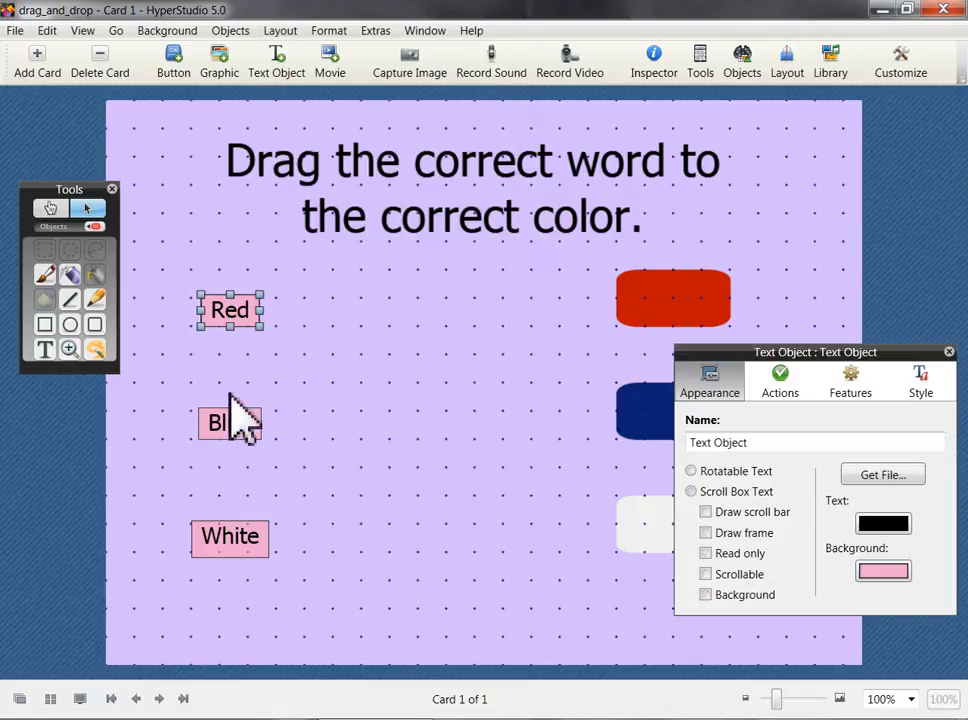
click(229, 428)
click(229, 550)
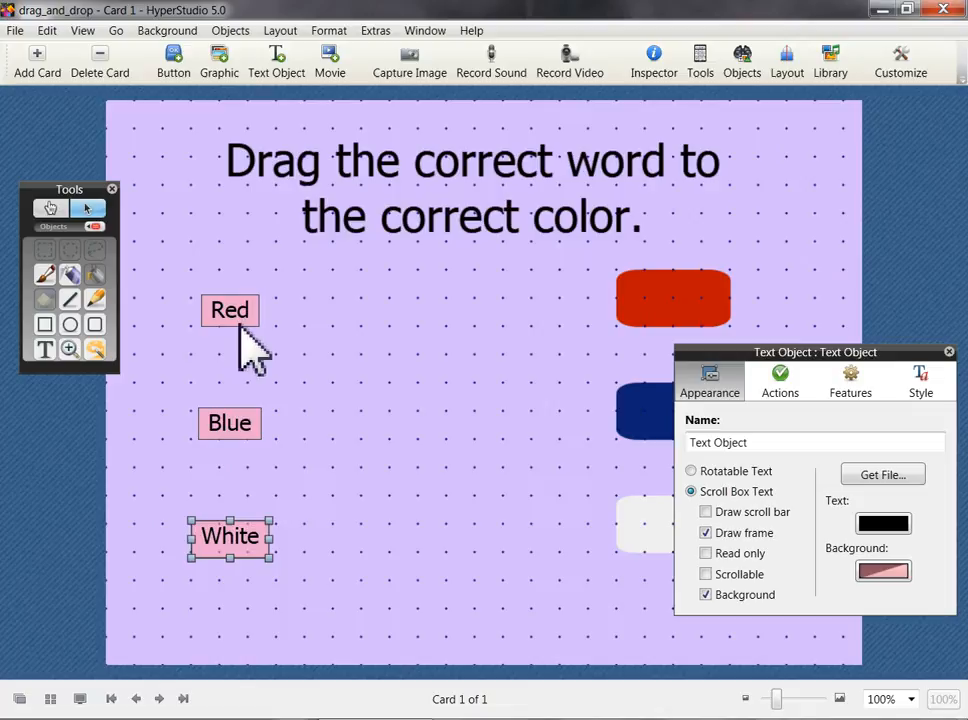
click(238, 315)
click(240, 424)
Resize the White, Blue and Red text boxes to about the same width, keeping the word White fully readable.
click(248, 543)
drag(271, 539, 261, 539)
drag(190, 539, 197, 539)
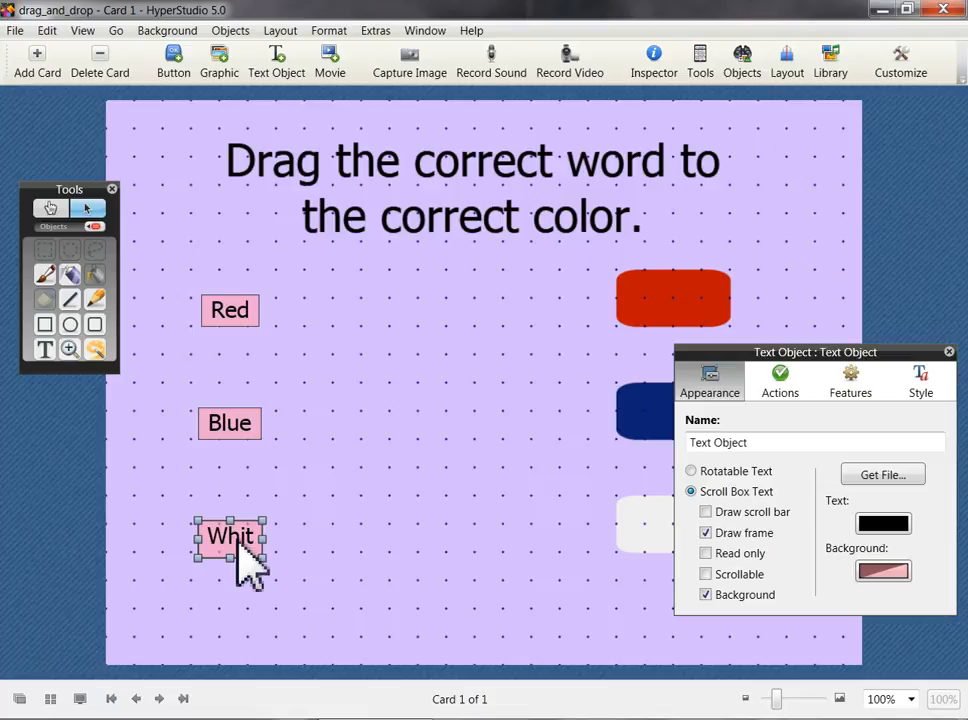
drag(263, 537, 298, 559)
click(235, 423)
drag(282, 445, 296, 448)
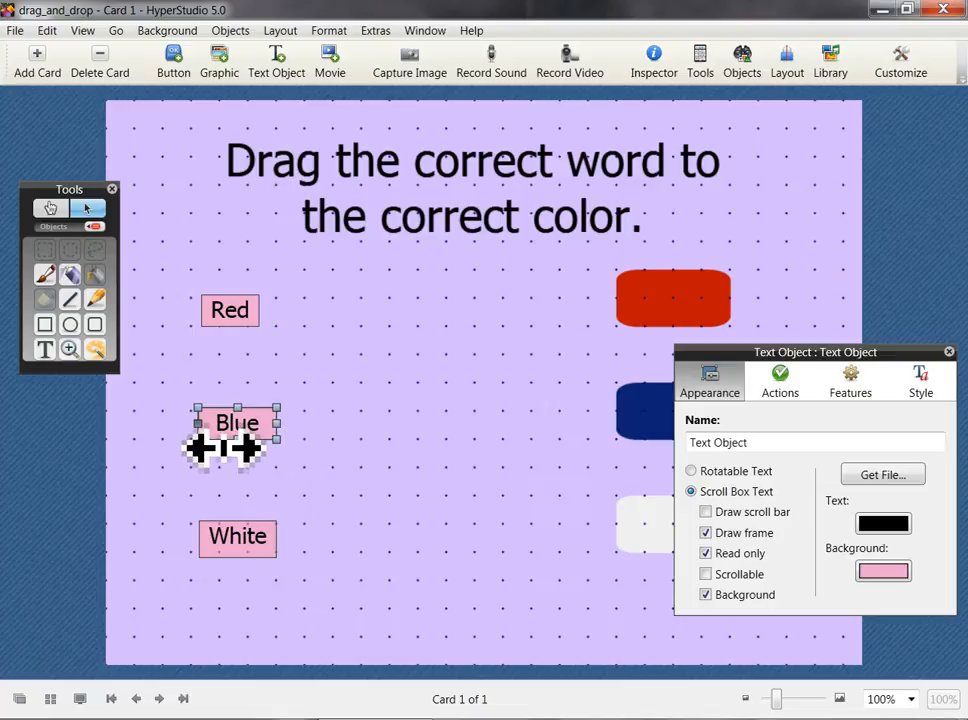
click(222, 312)
drag(262, 311, 300, 333)
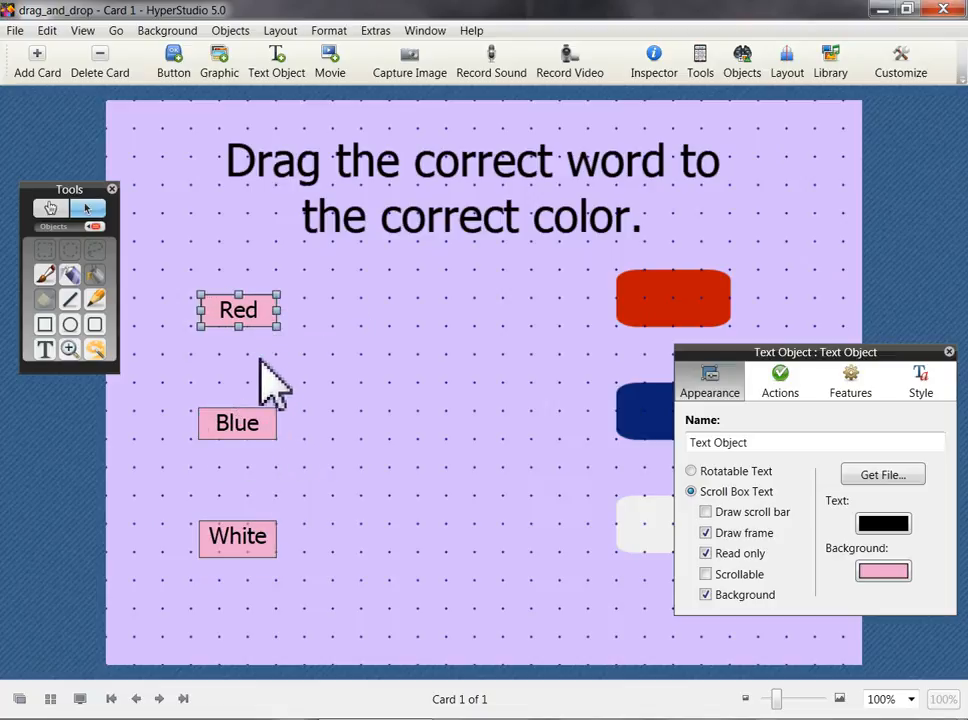
Move the Red text box slightly down and the White text box slightly up to adjust the column's spacing.
drag(238, 312, 238, 328)
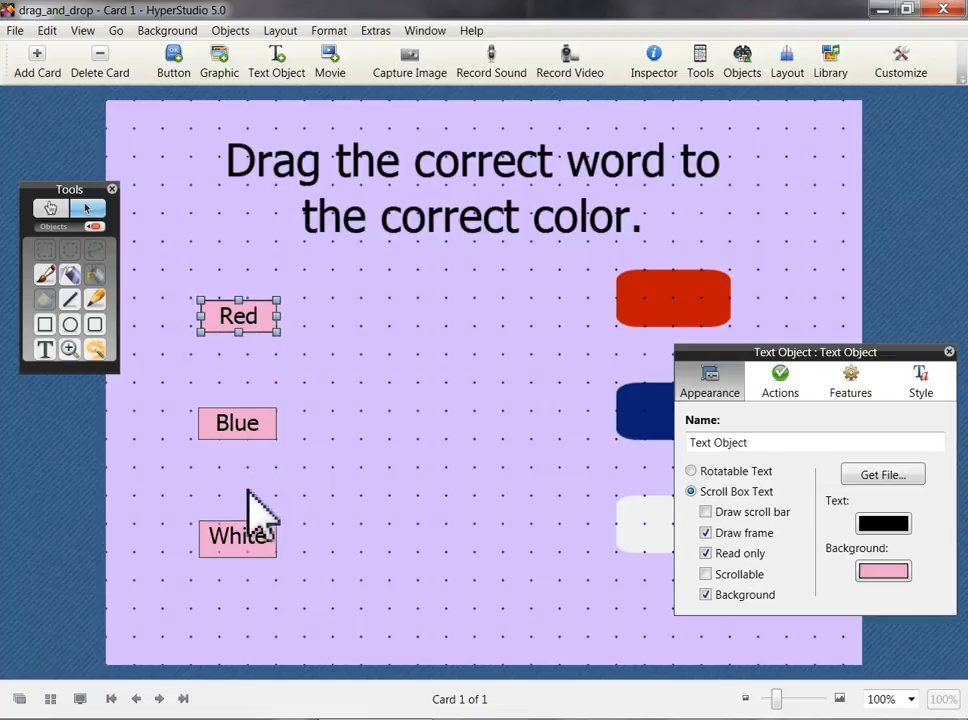
drag(244, 543, 243, 541)
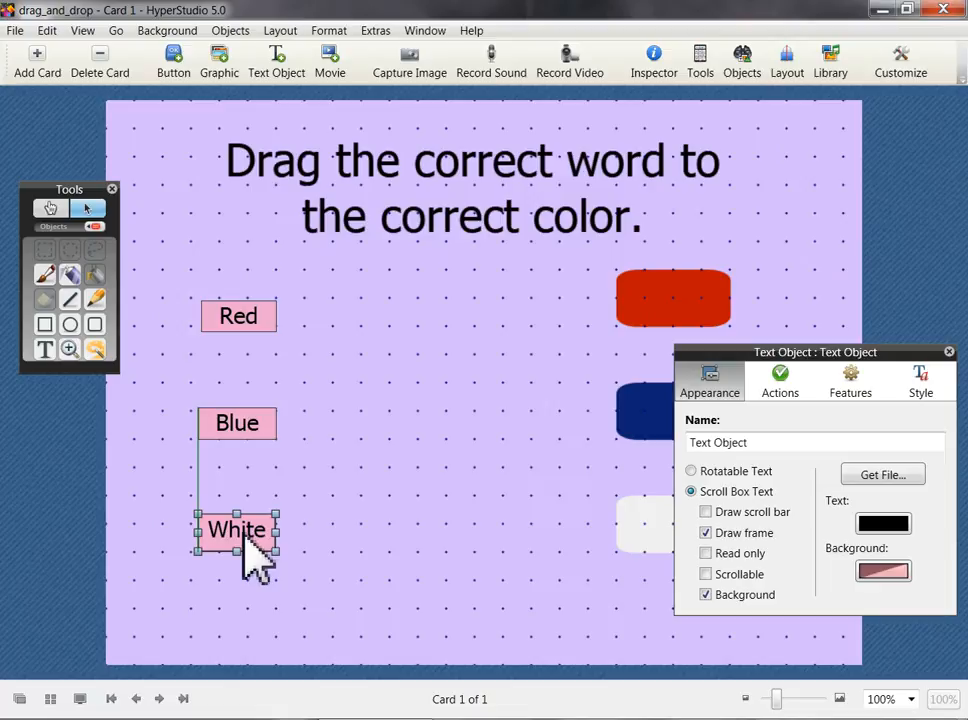
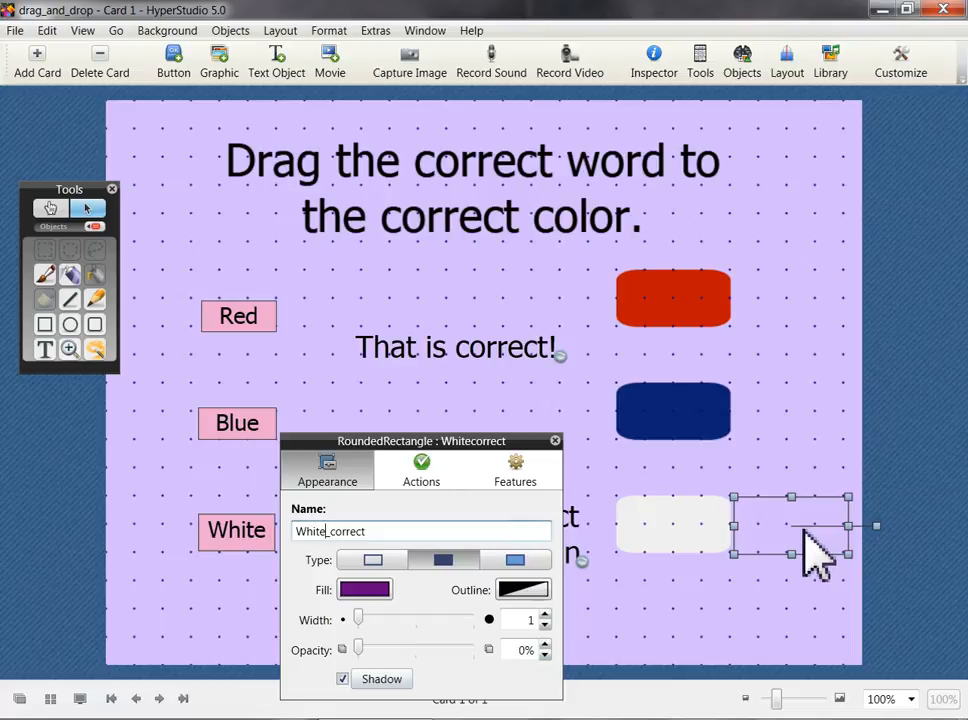
Place a transparent rectangle from the White_correct spot over the white rectangle and name it White_INcorrect.
click(772, 622)
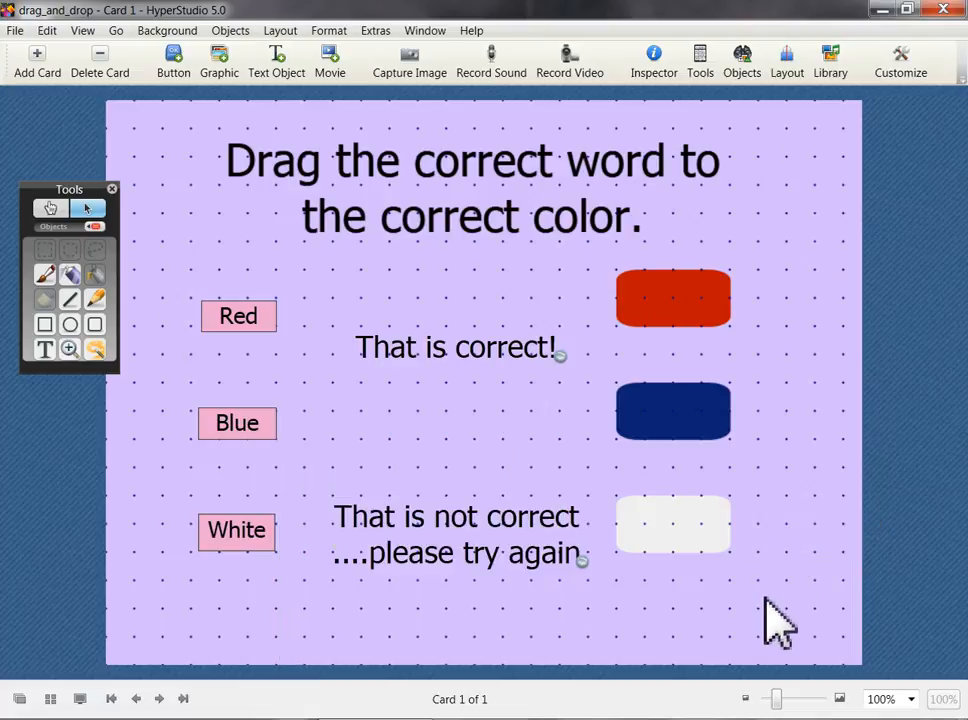
double_click(780, 530)
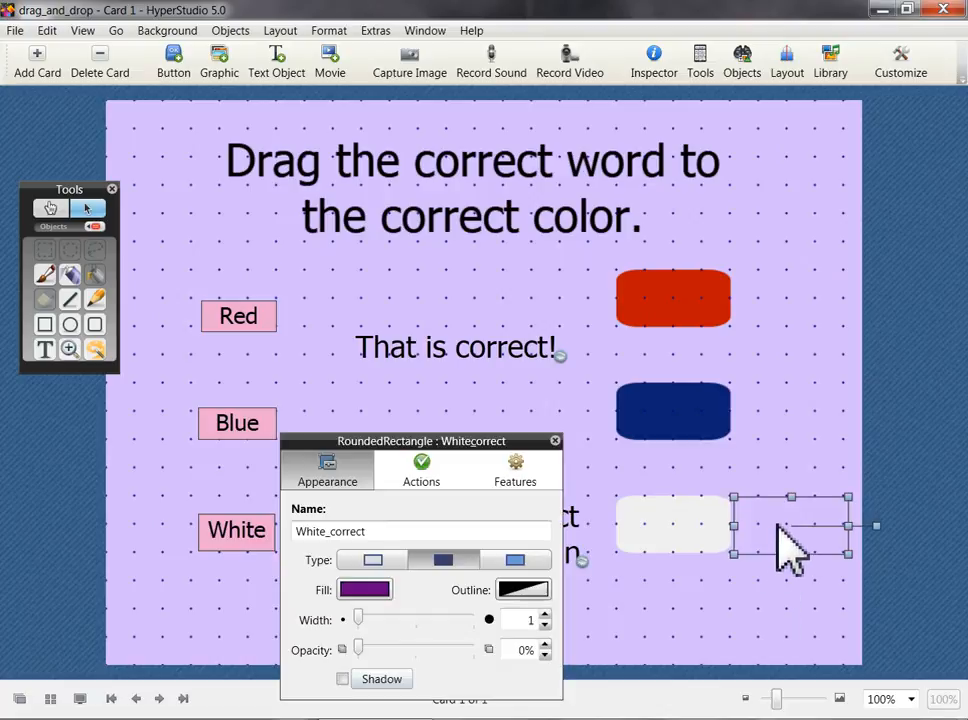
drag(789, 551, 661, 528)
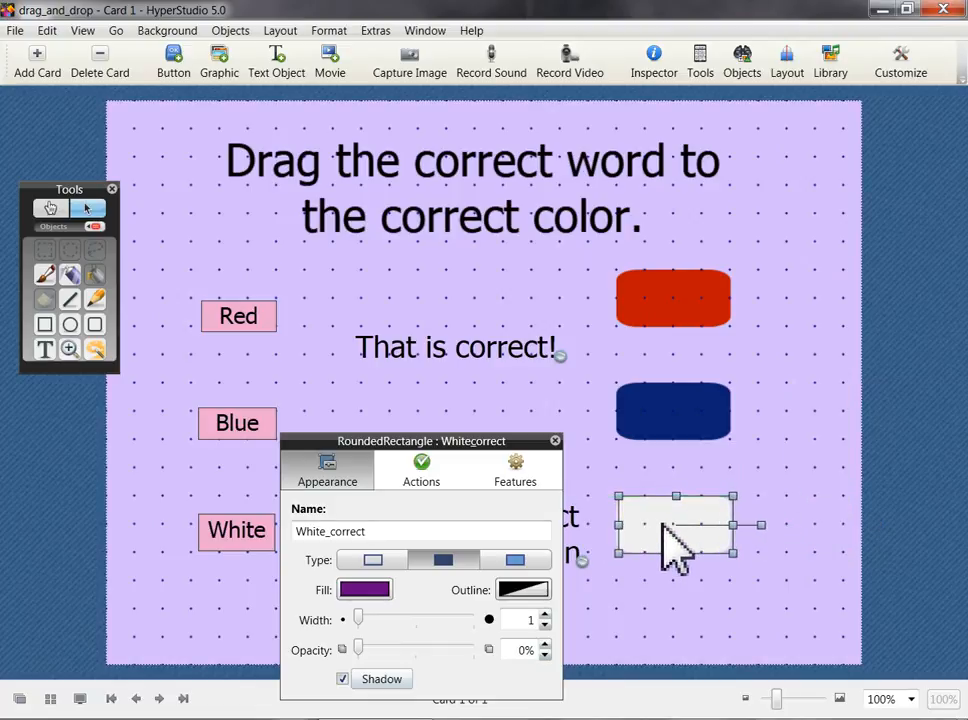
click(341, 531)
text(IN)
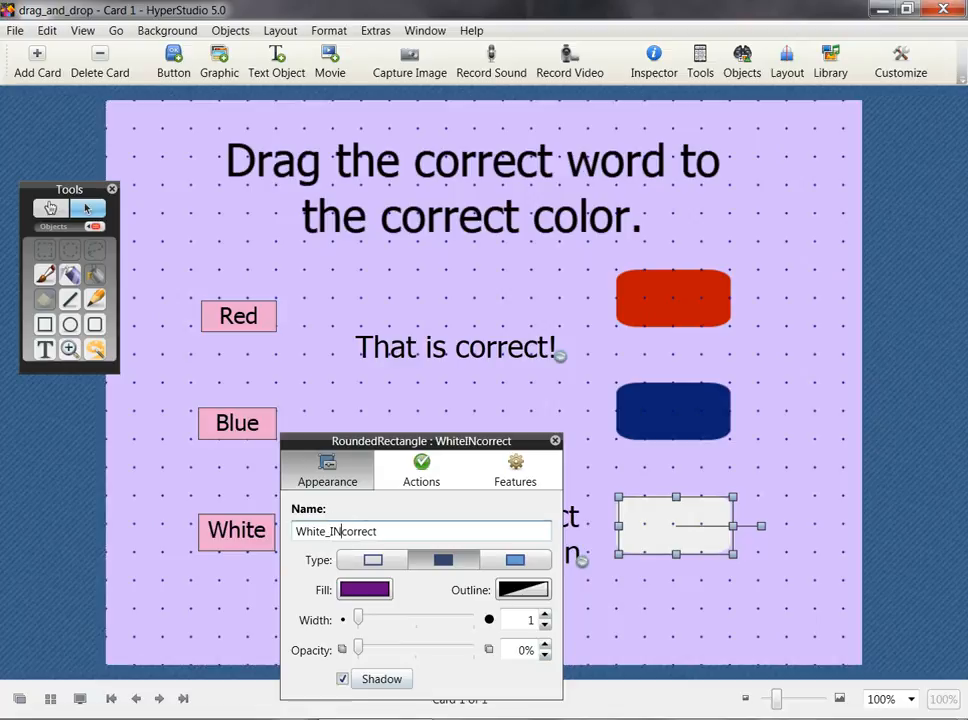
Place a transparent rectangle from the Blue_correct spot over the blue rectangle and name it Blue_INcorrect.
click(797, 421)
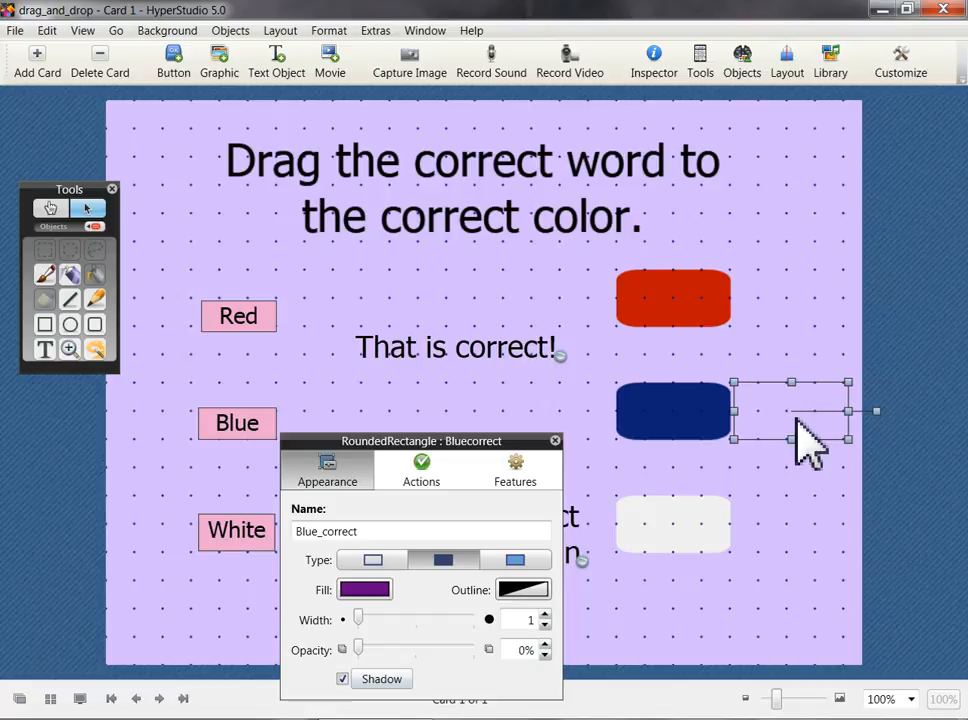
drag(778, 428, 661, 420)
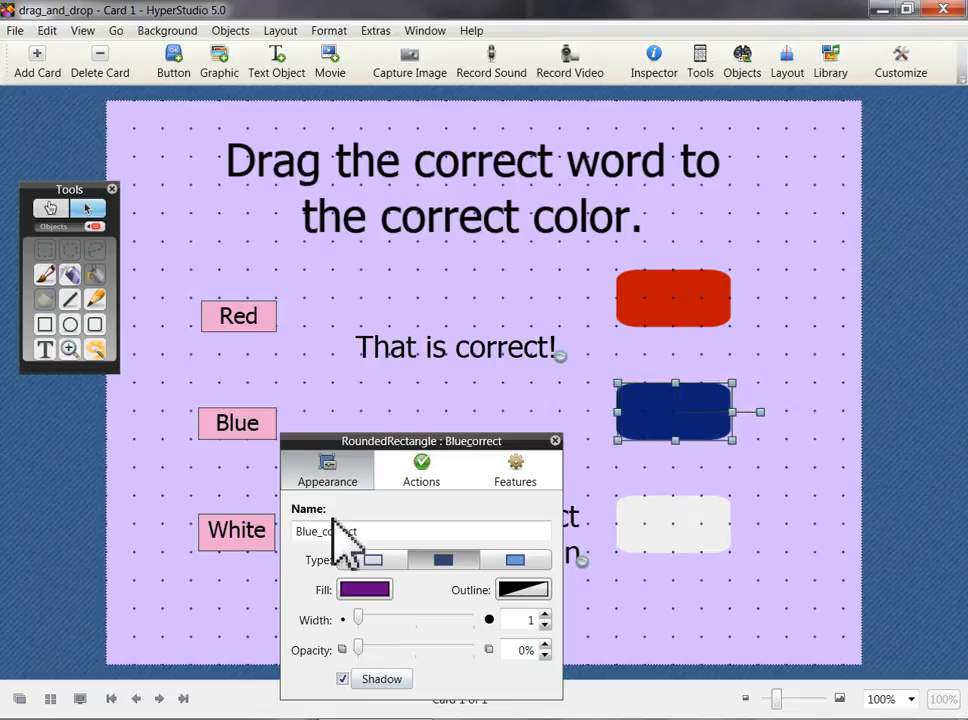
text(IN)
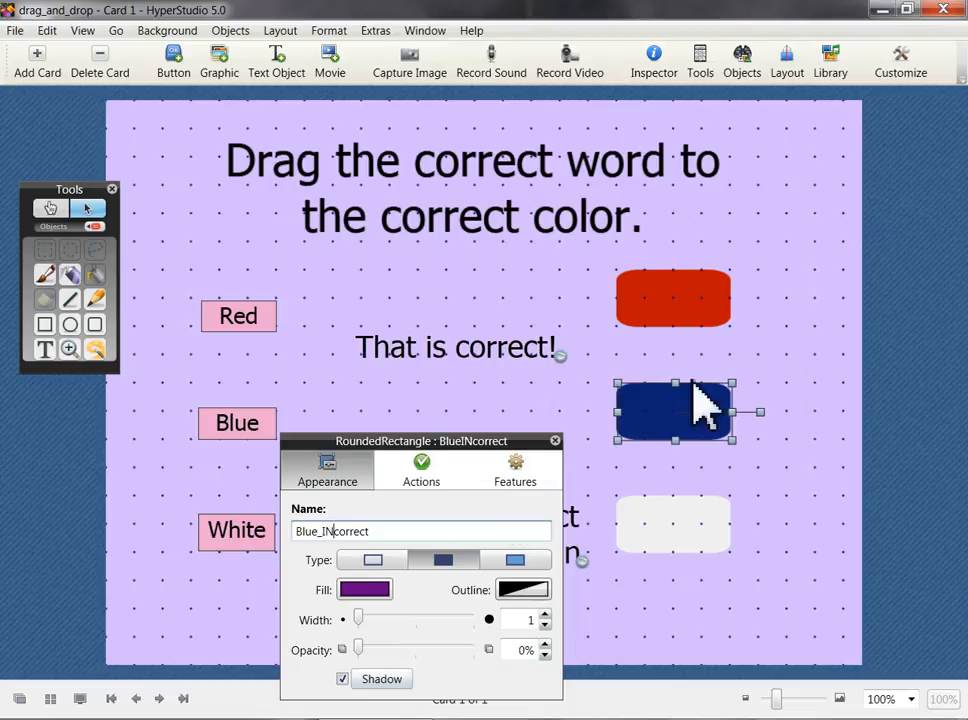
Place a transparent rectangle from the Red_correct spot over the red rectangle and name it Red_INcorrect.
click(771, 317)
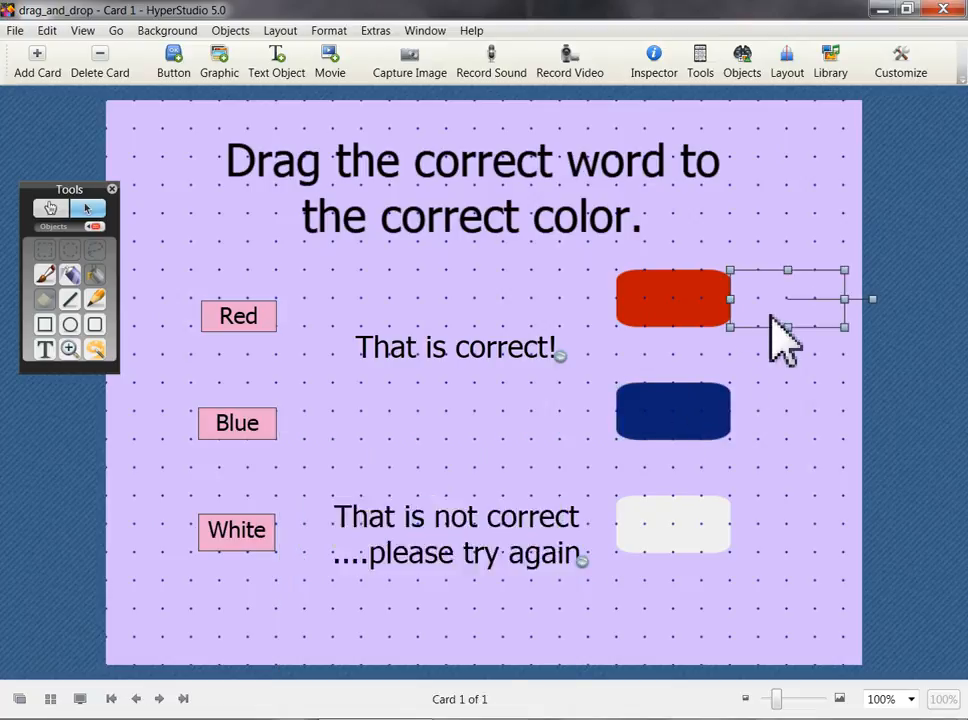
drag(771, 318, 661, 309)
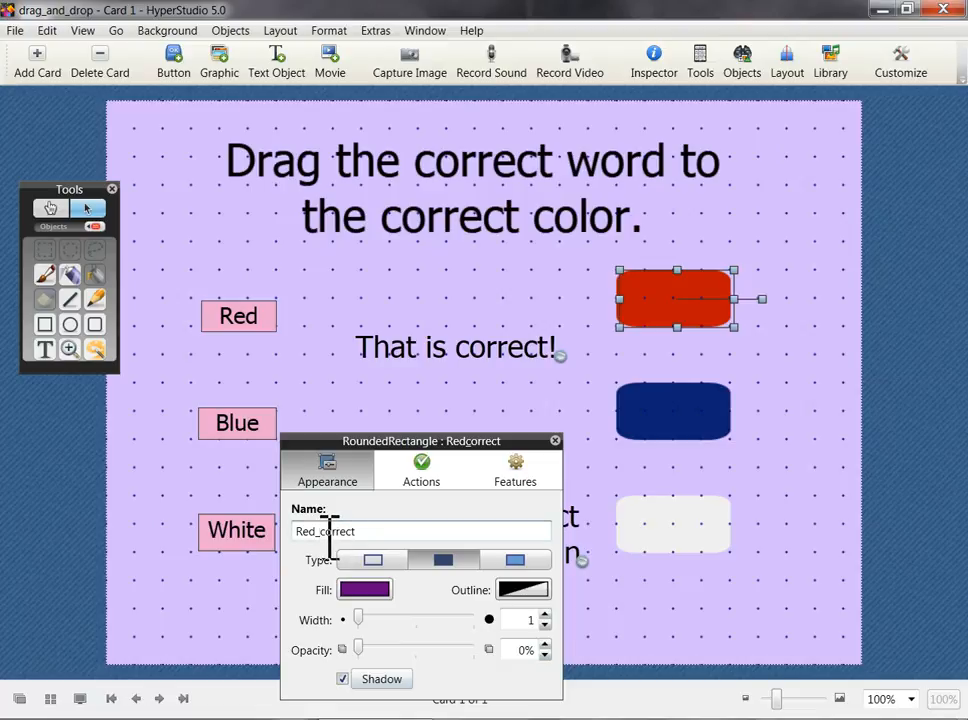
click(323, 531)
text(IN)
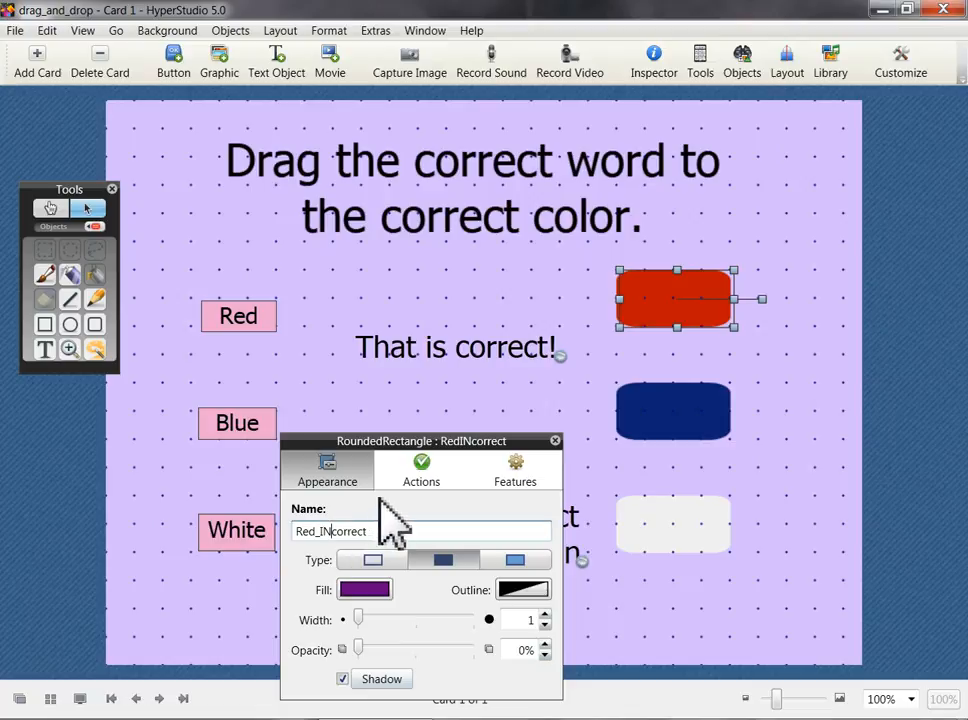
click(445, 418)
Select the transparent target areas over and beside the red, blue and white rectangles to check their placement and names.
click(687, 308)
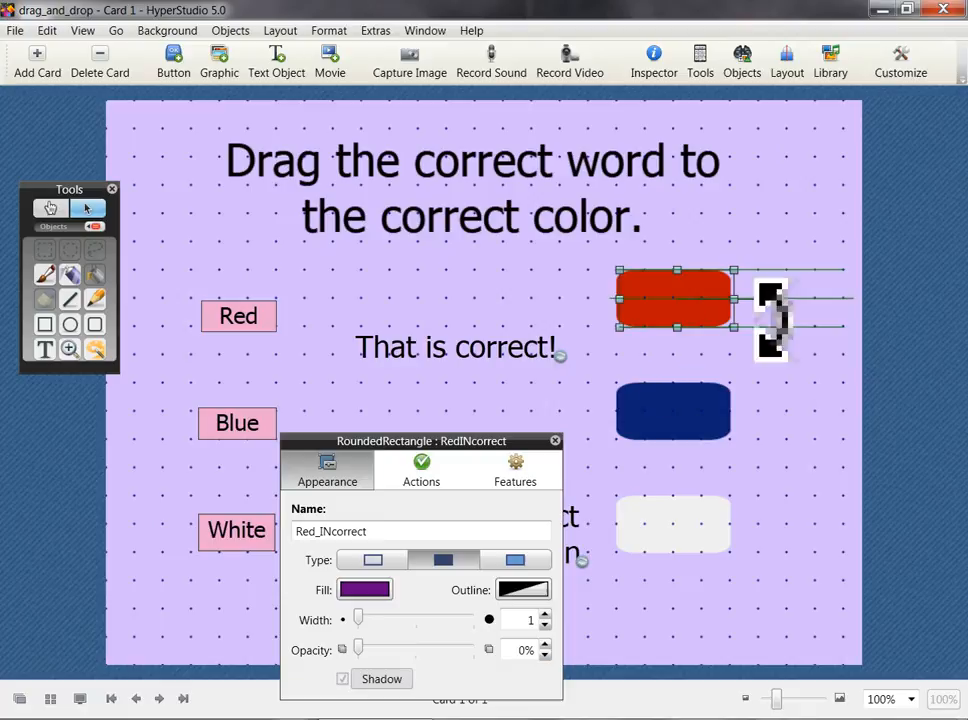
click(804, 318)
click(742, 410)
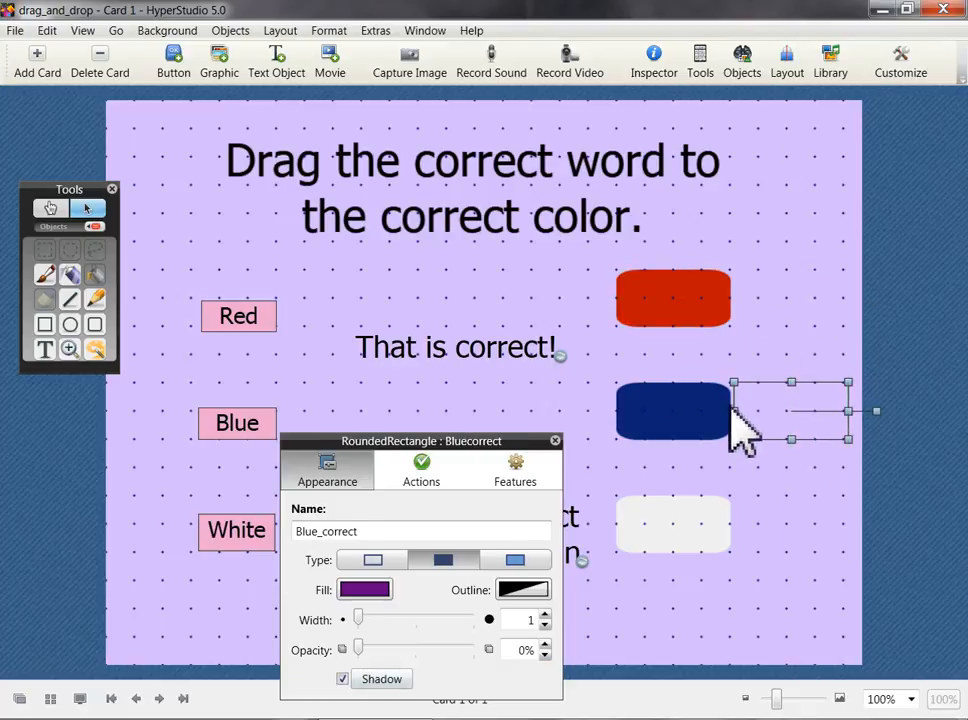
click(719, 417)
click(720, 535)
click(790, 519)
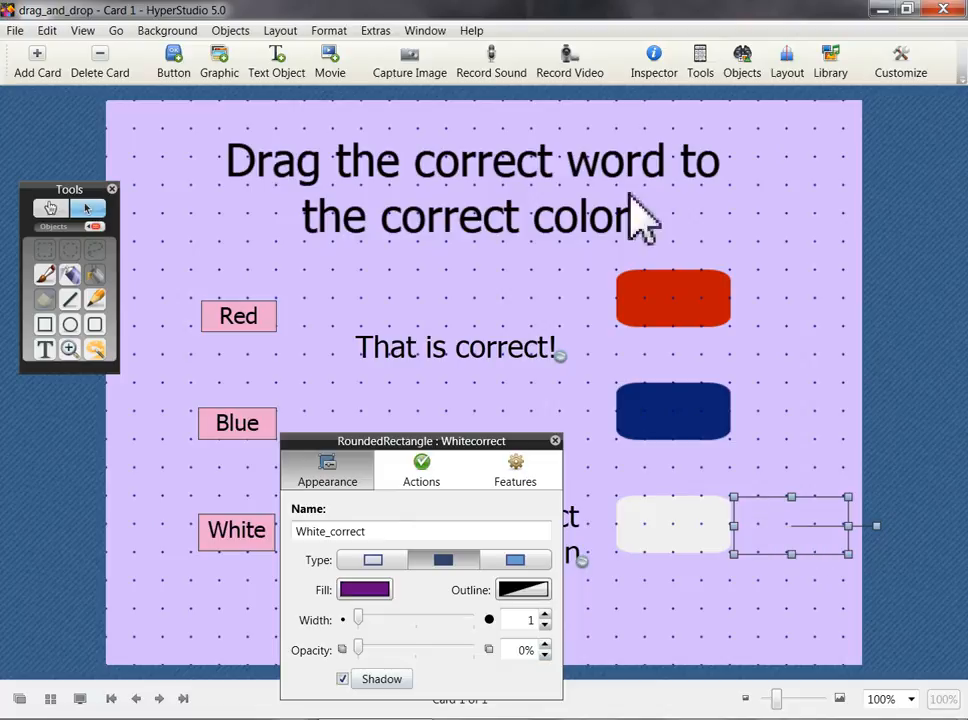
Open the Objects Browser, find the White text box in it and name that box White_text.
click(746, 72)
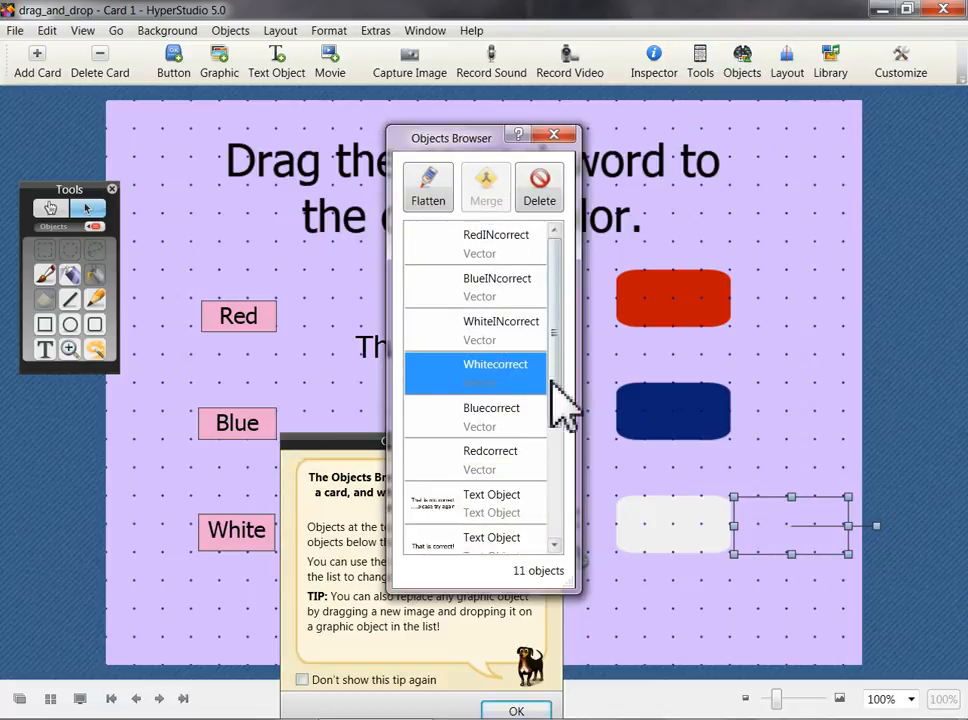
drag(555, 396, 566, 540)
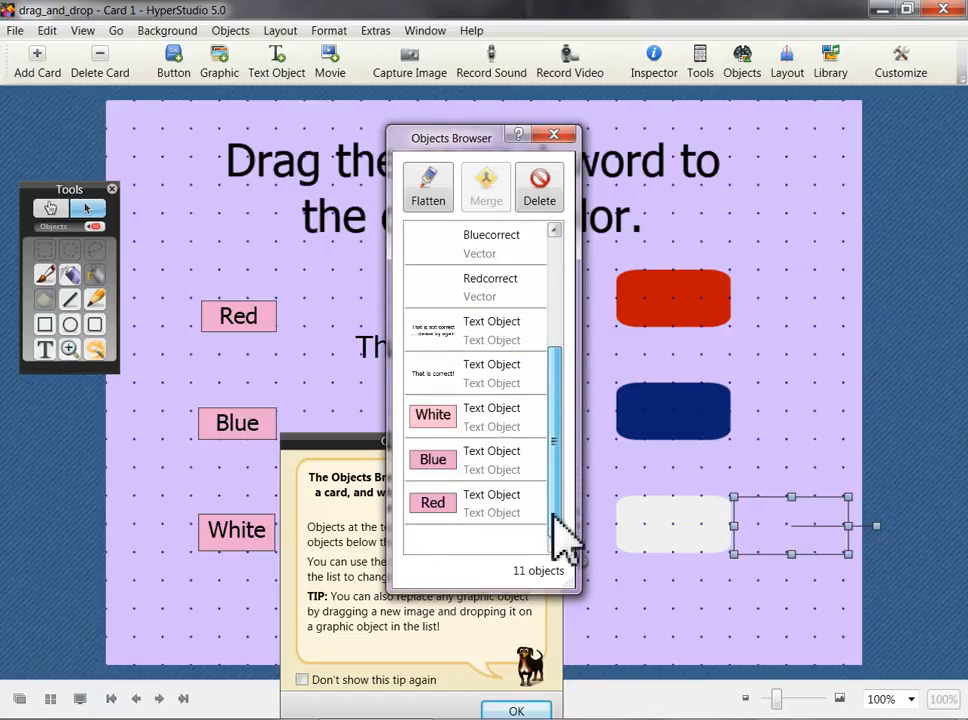
double_click(488, 423)
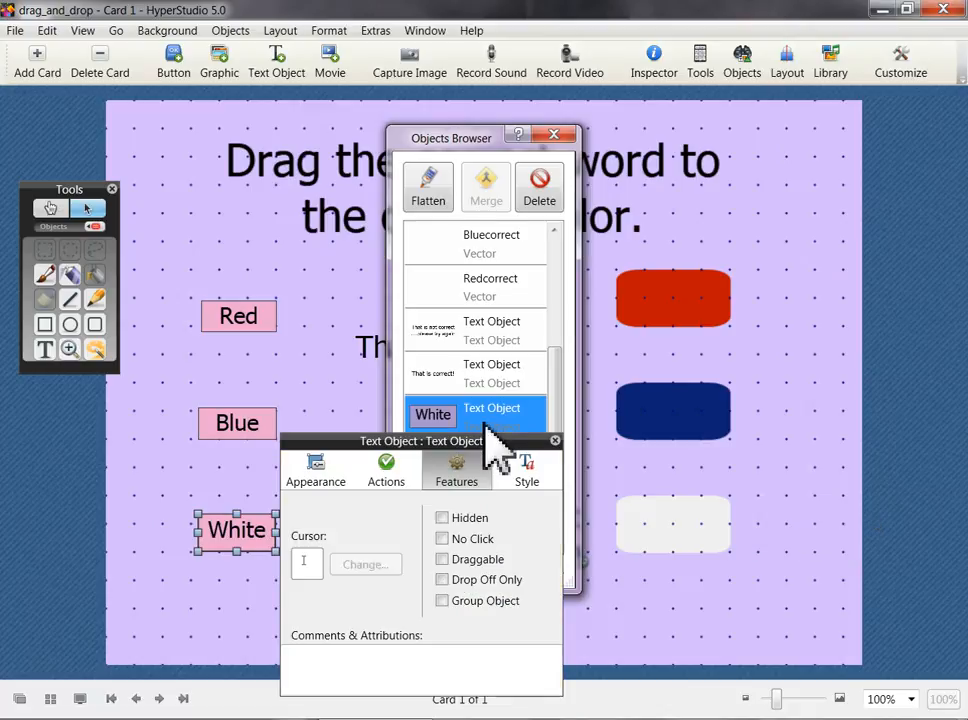
click(318, 480)
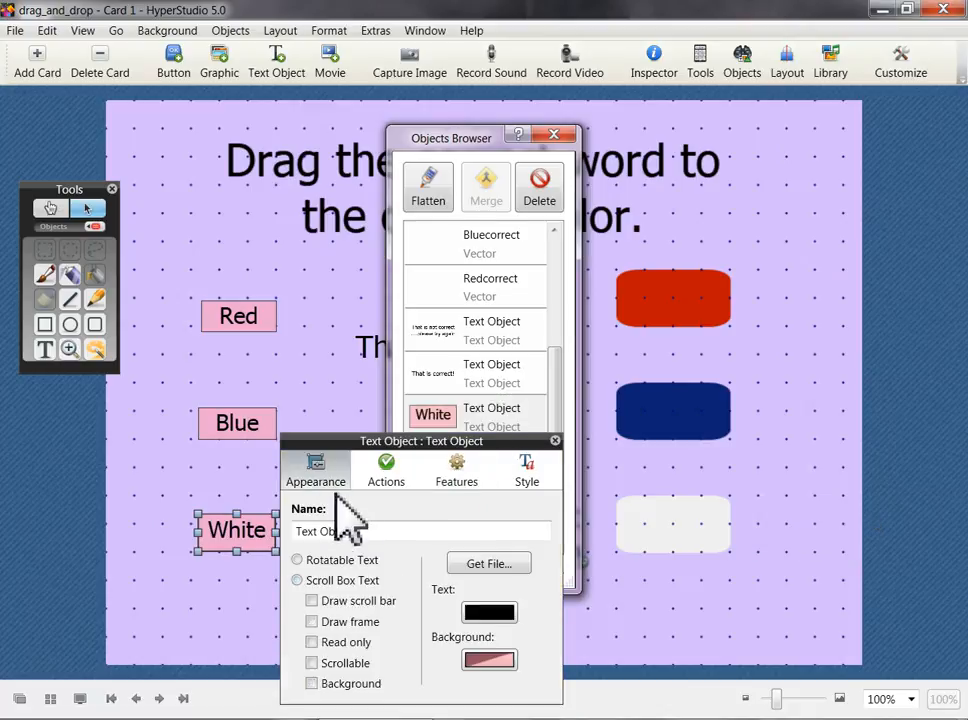
drag(382, 535, 255, 540)
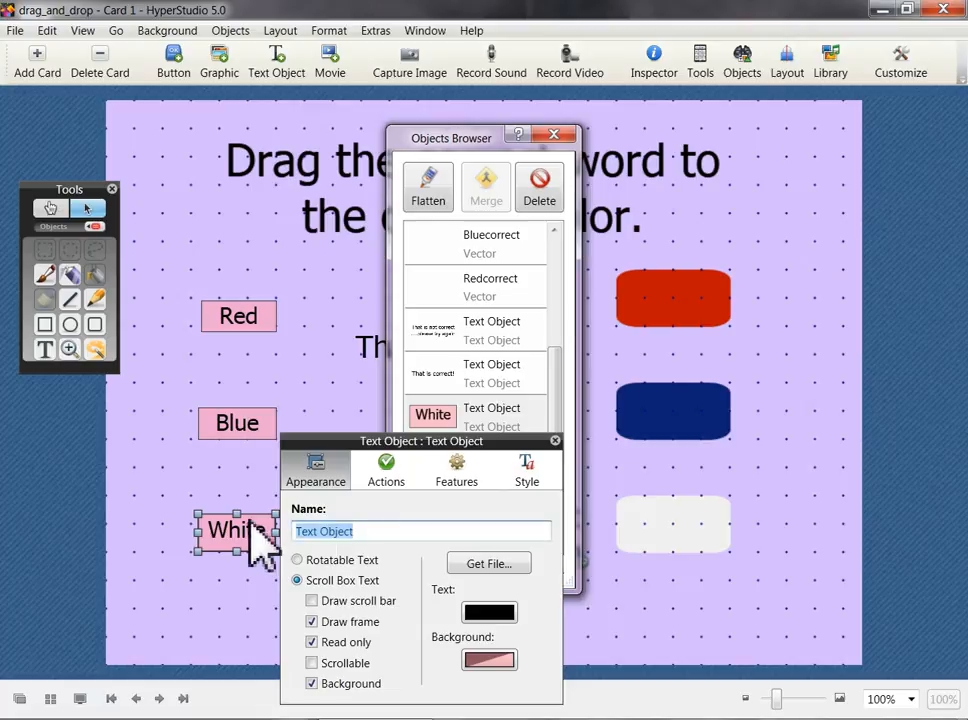
text(White_text)
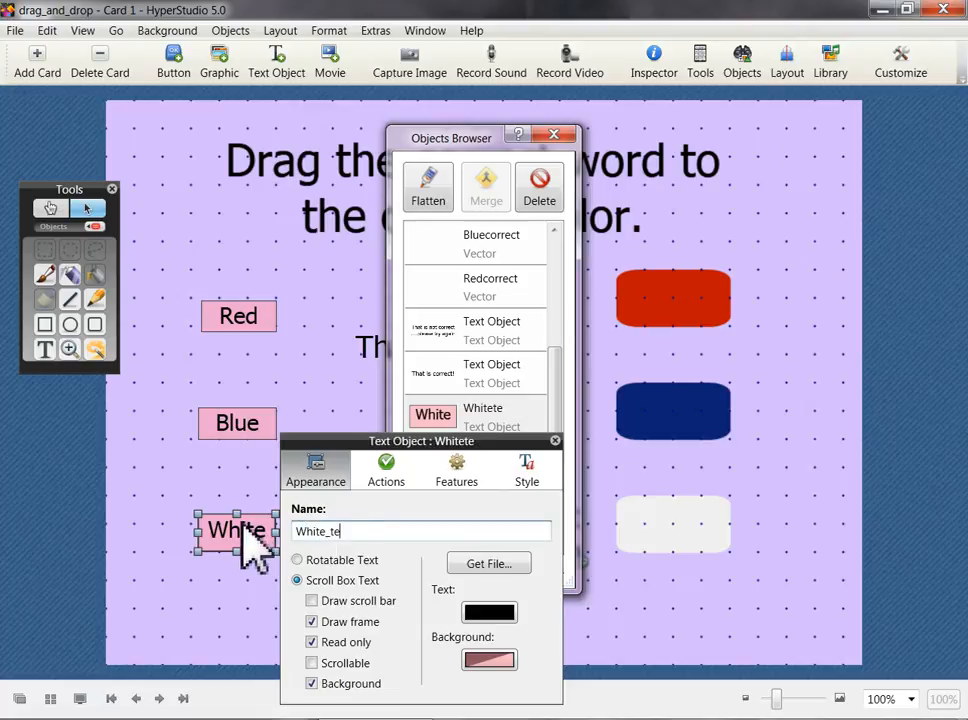
Name the Blue text box Blue_text and the Red text box Red_text.
click(240, 428)
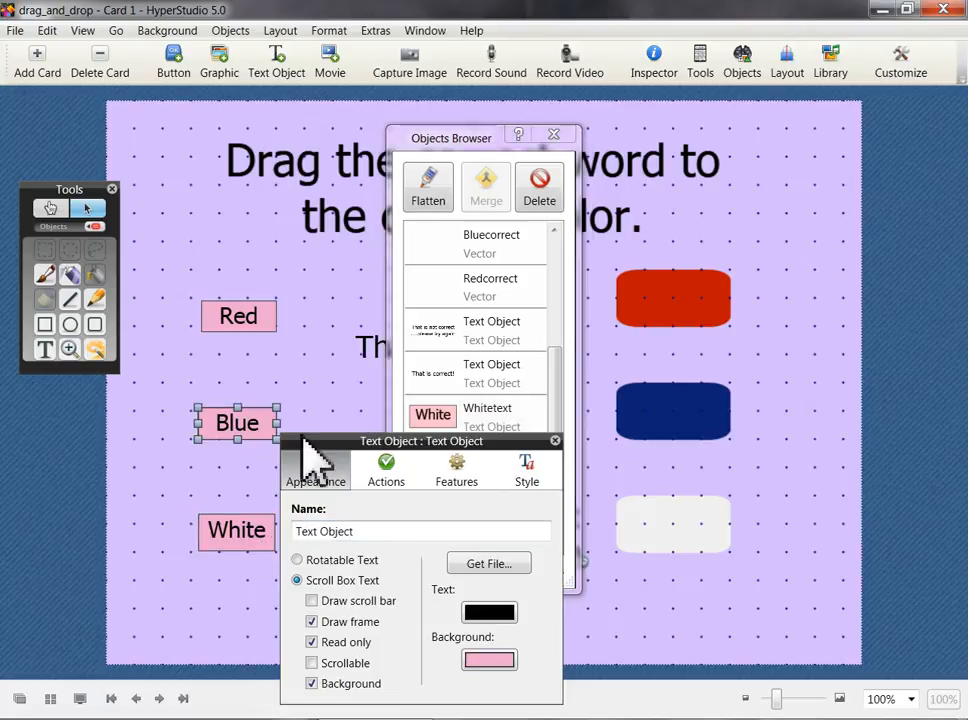
drag(382, 531, 277, 528)
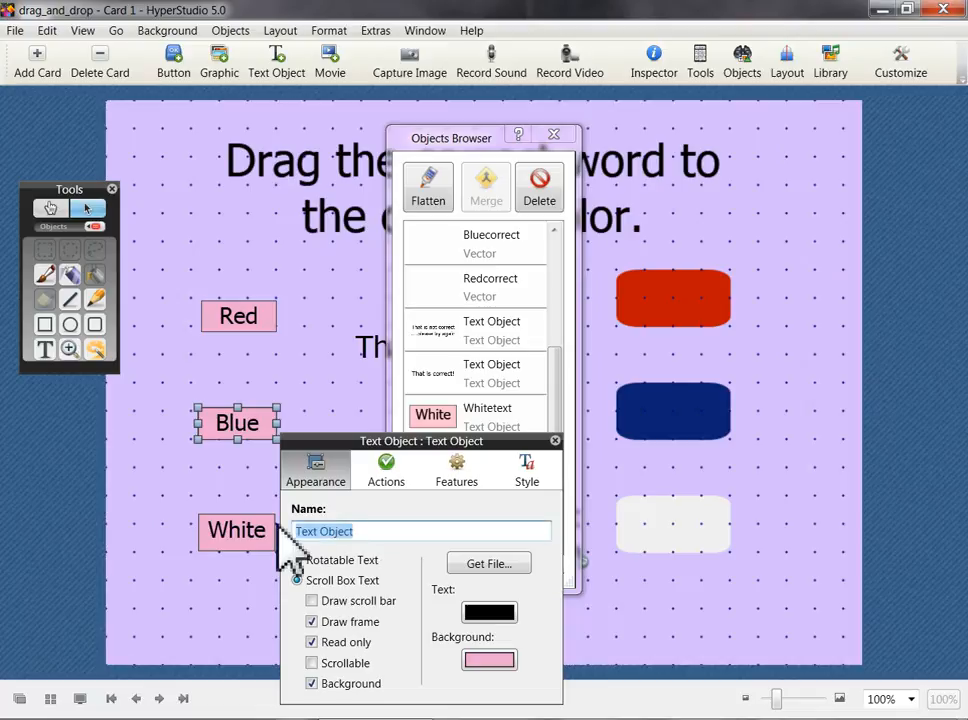
text(Blue_text)
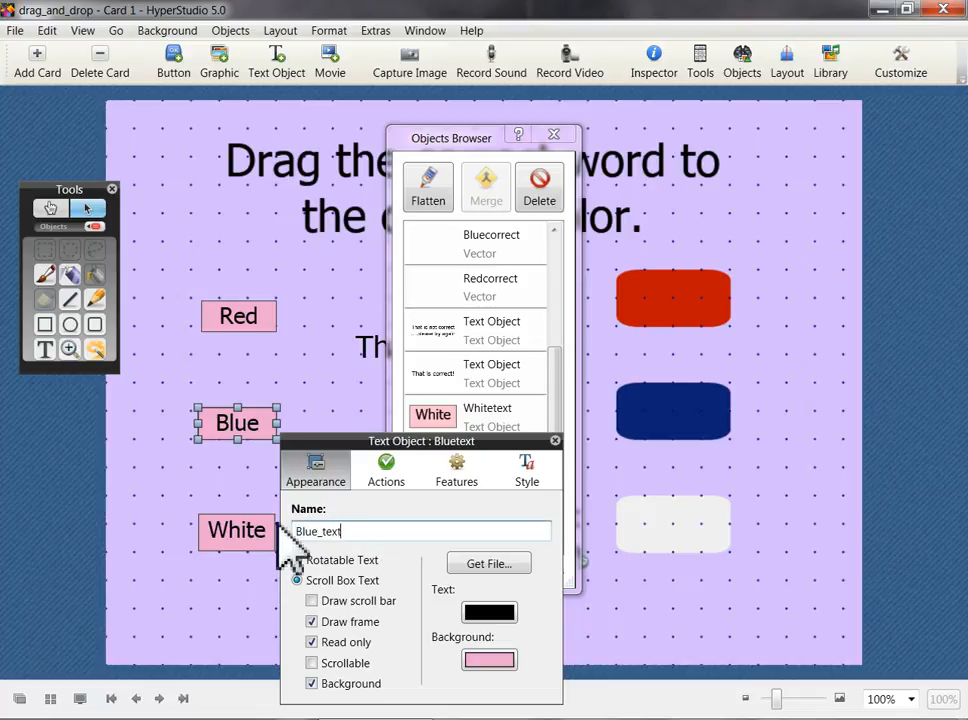
click(250, 318)
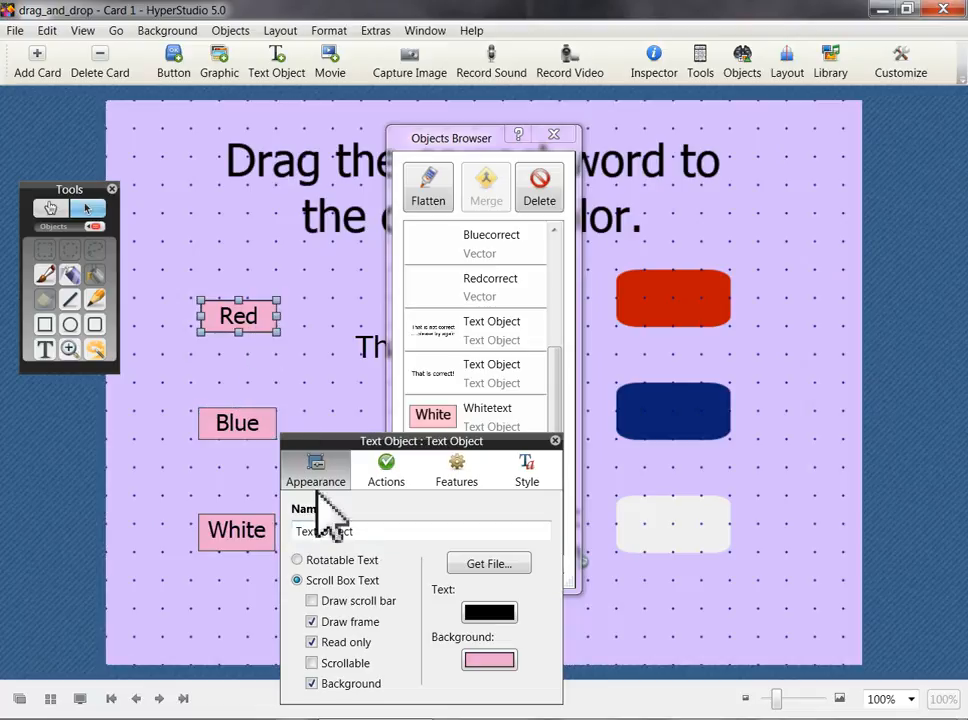
drag(378, 540, 261, 536)
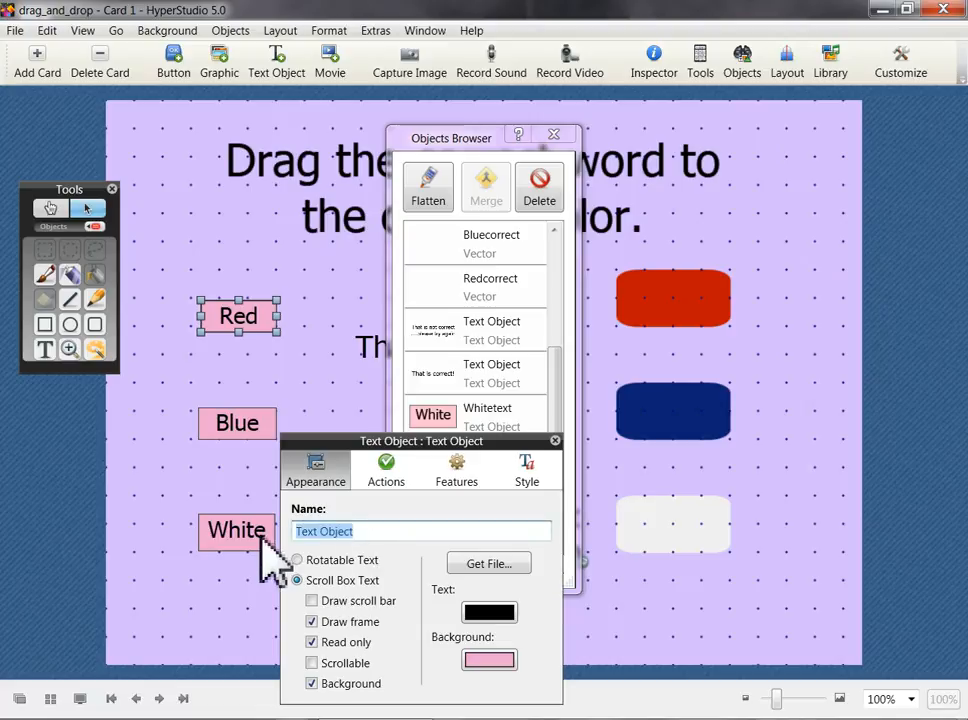
text(Re)
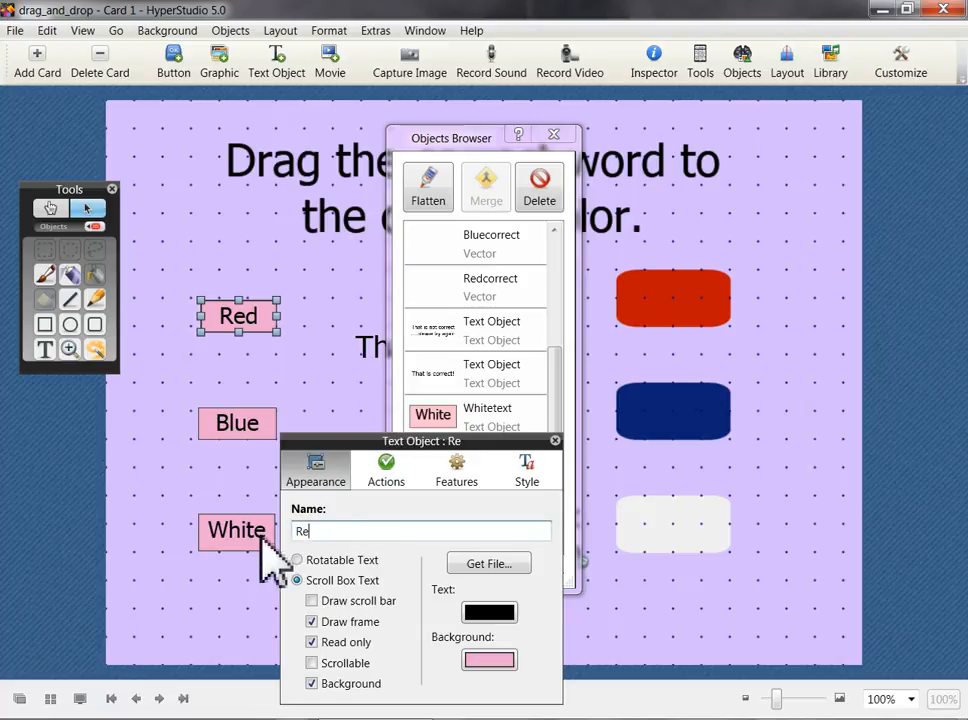
text(d_text)
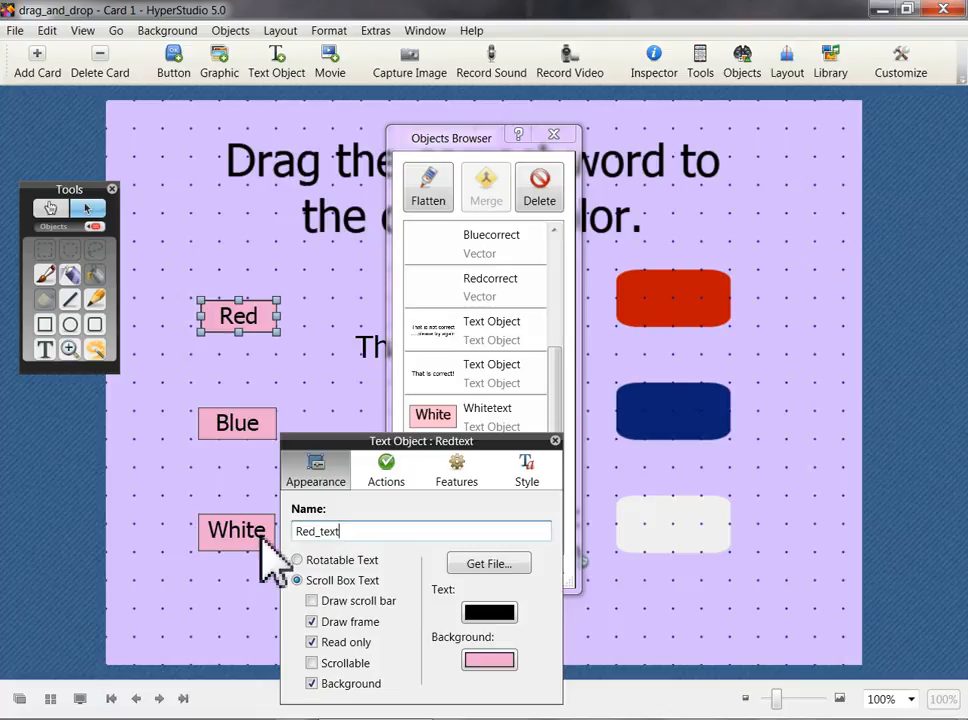
click(294, 409)
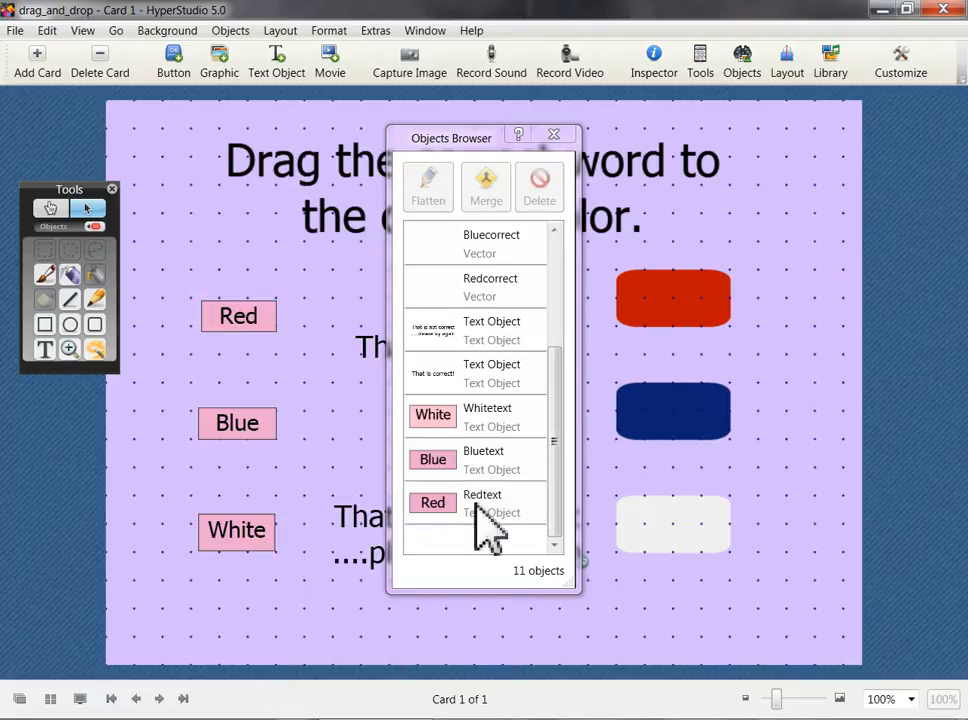
Name the "That is correct!" message Correct! and the "That is not correct" message INCorrect!
double_click(493, 385)
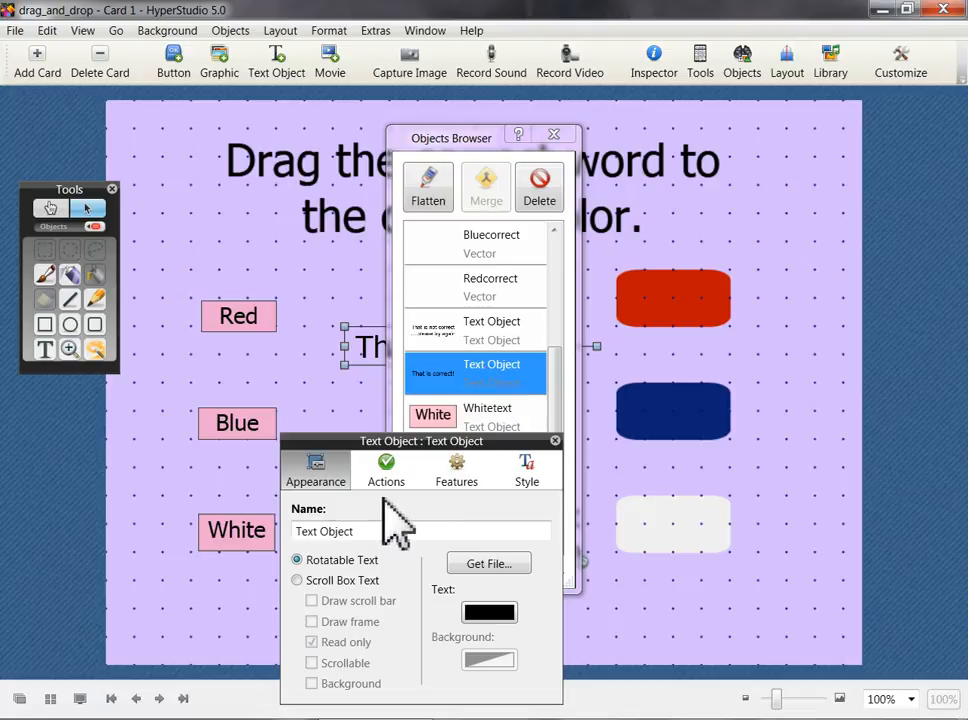
drag(384, 535, 283, 534)
text(Correct!)
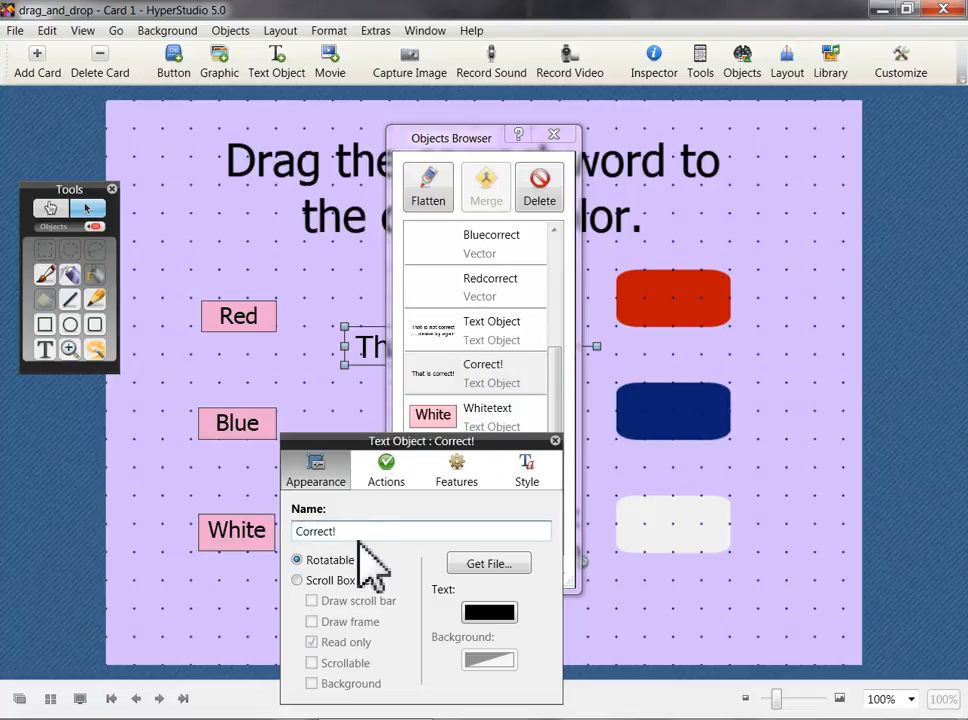
click(510, 345)
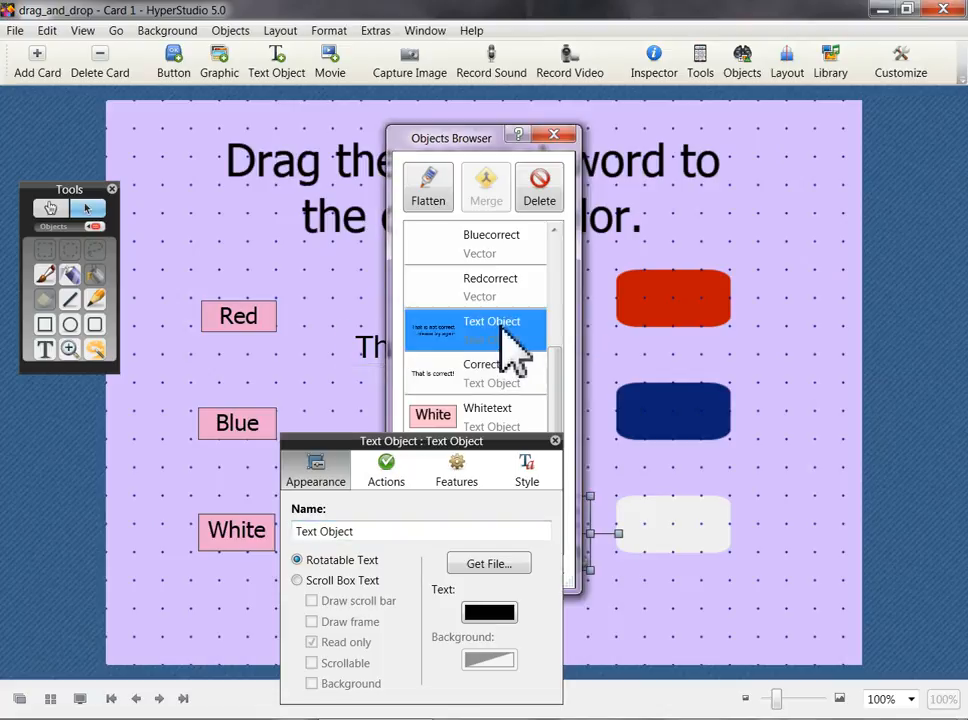
drag(289, 542, 261, 546)
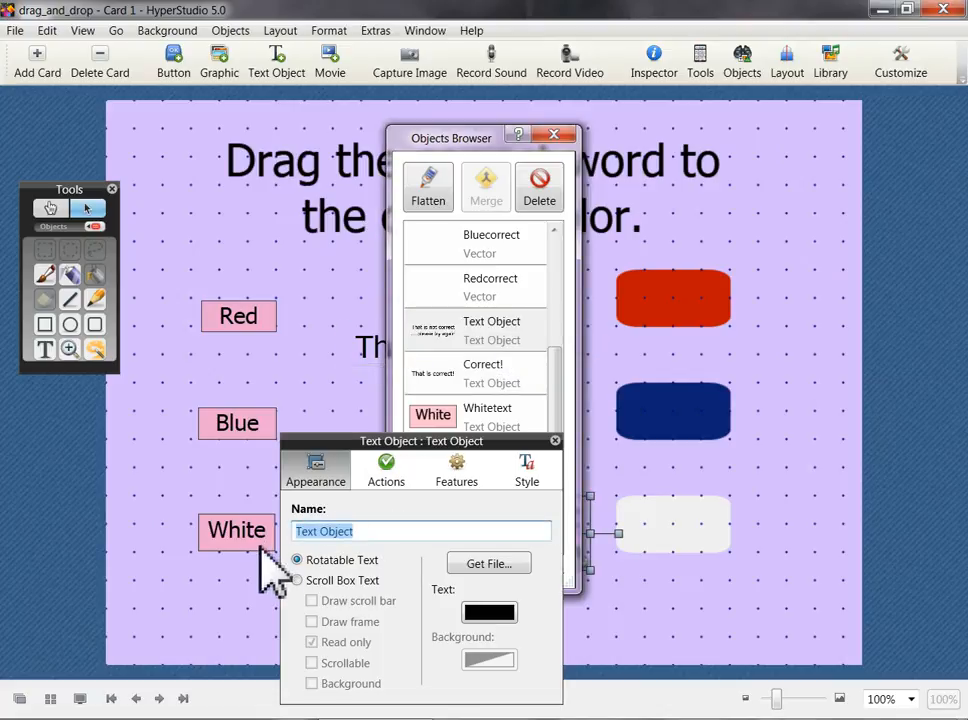
text(INCorre)
key(BackSpace)
text(rect!)
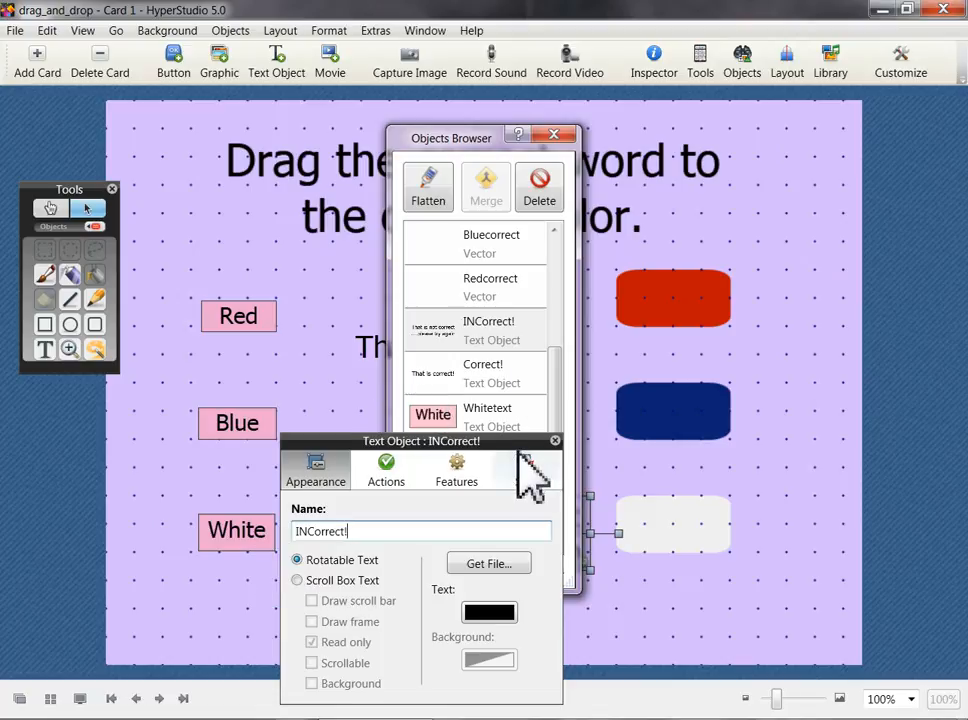
Select the Red text box and open its Hide or Show Object action settings.
drag(514, 445, 936, 580)
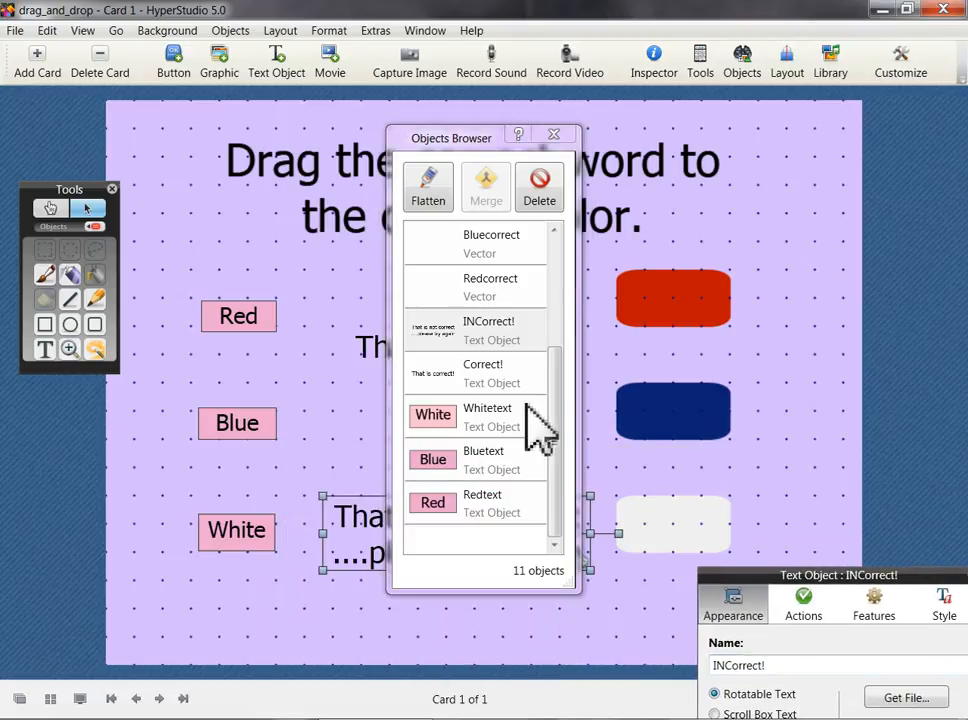
drag(560, 430, 566, 296)
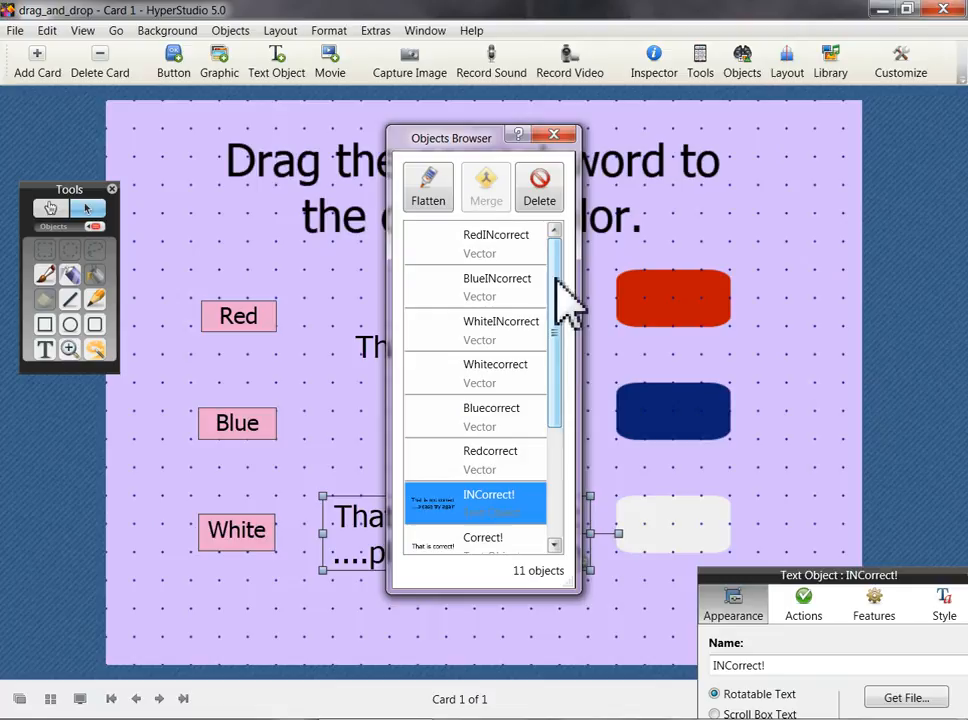
click(256, 326)
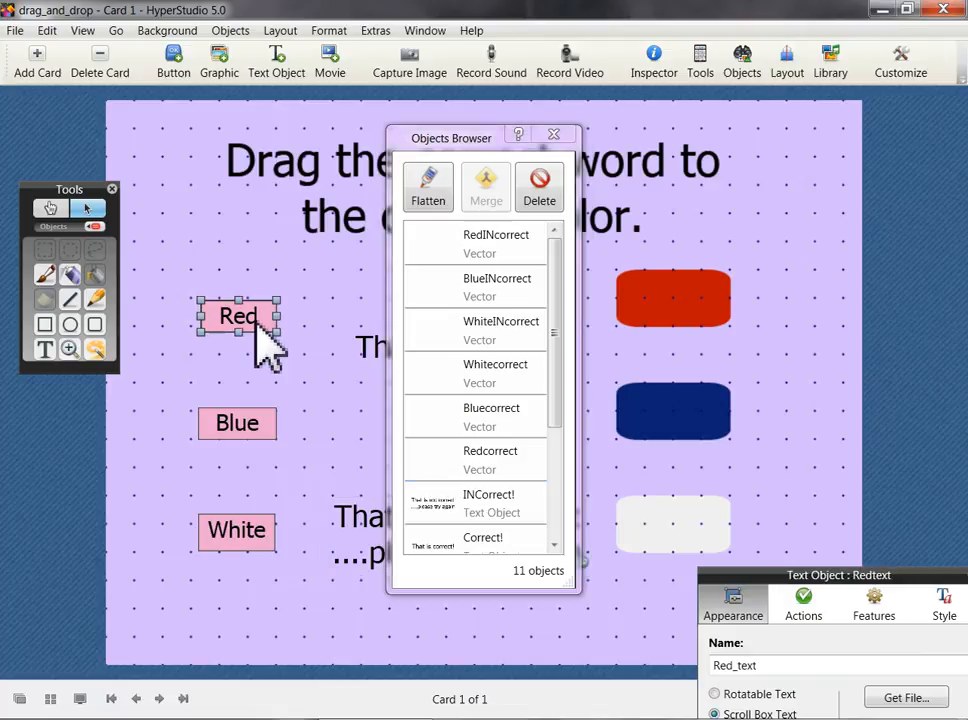
click(880, 616)
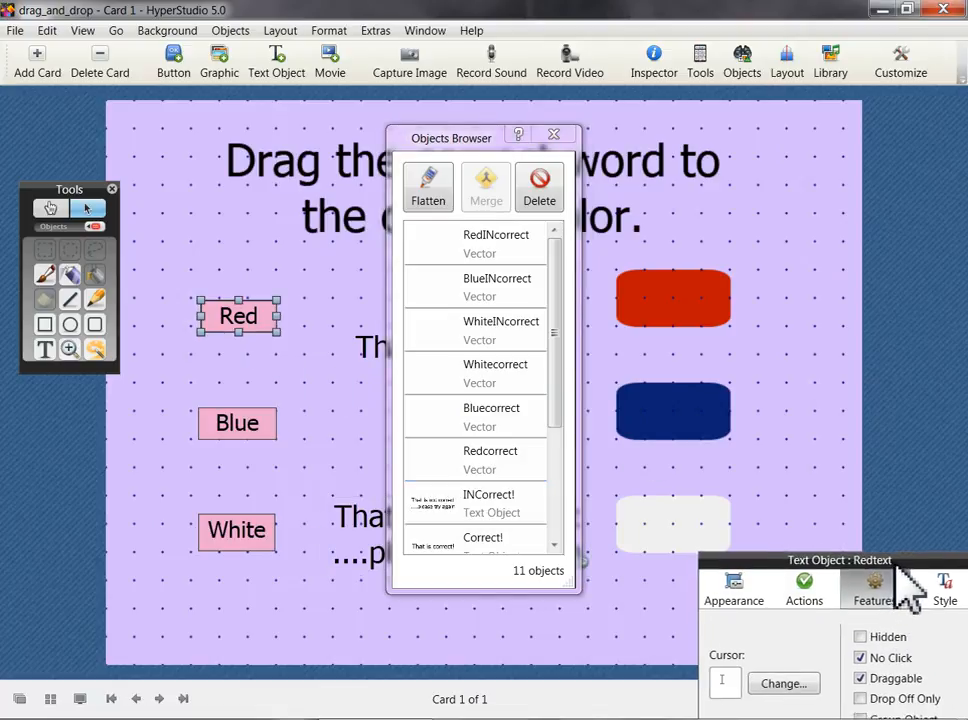
drag(905, 605, 882, 590)
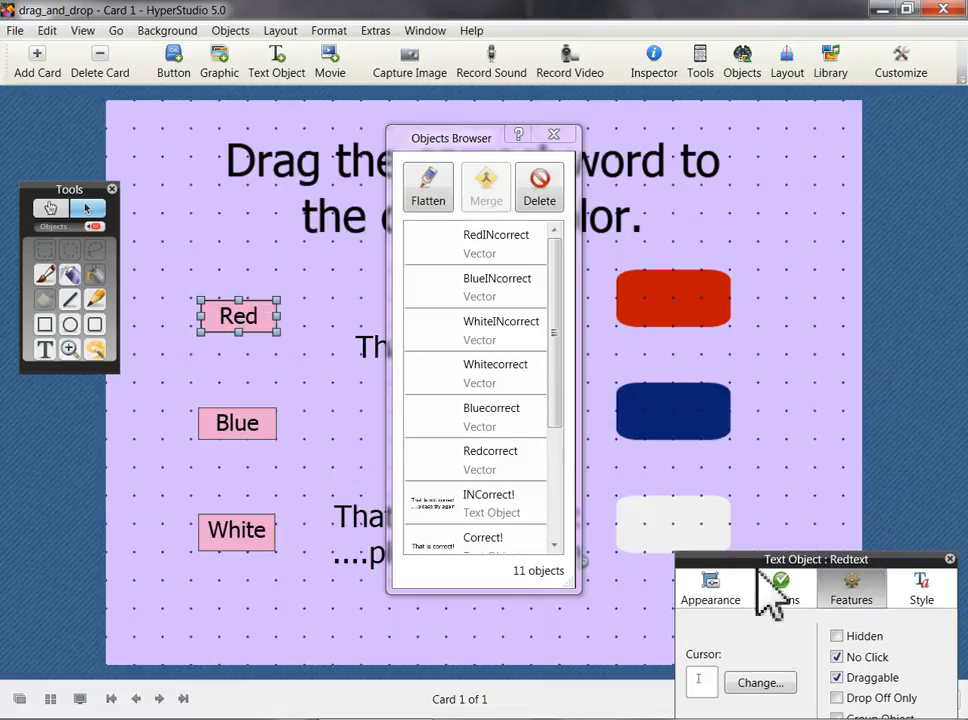
click(782, 598)
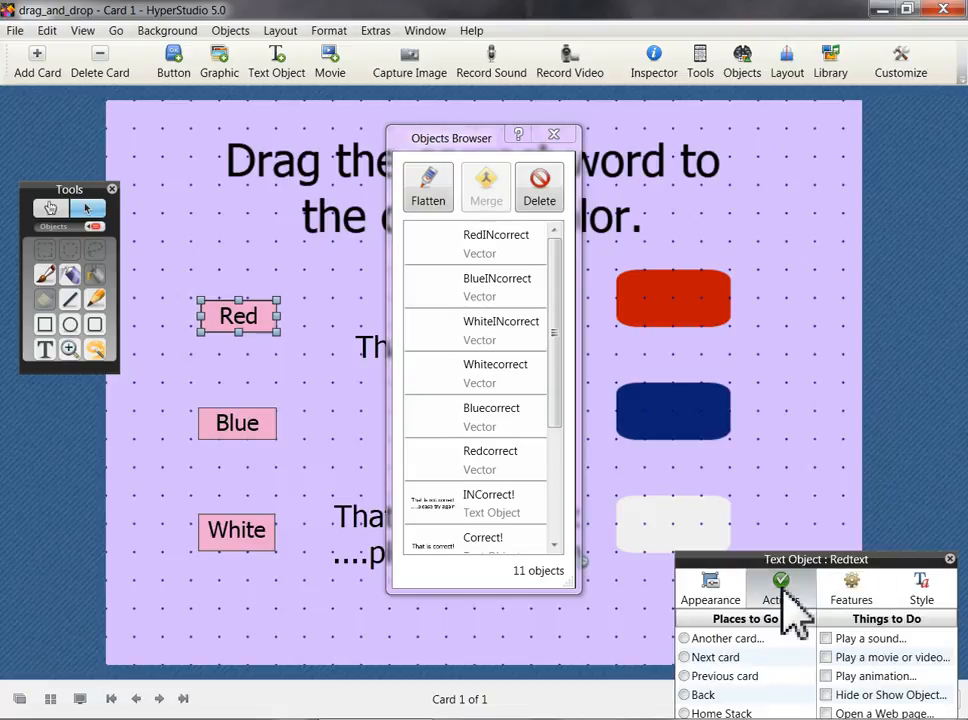
drag(796, 560, 796, 474)
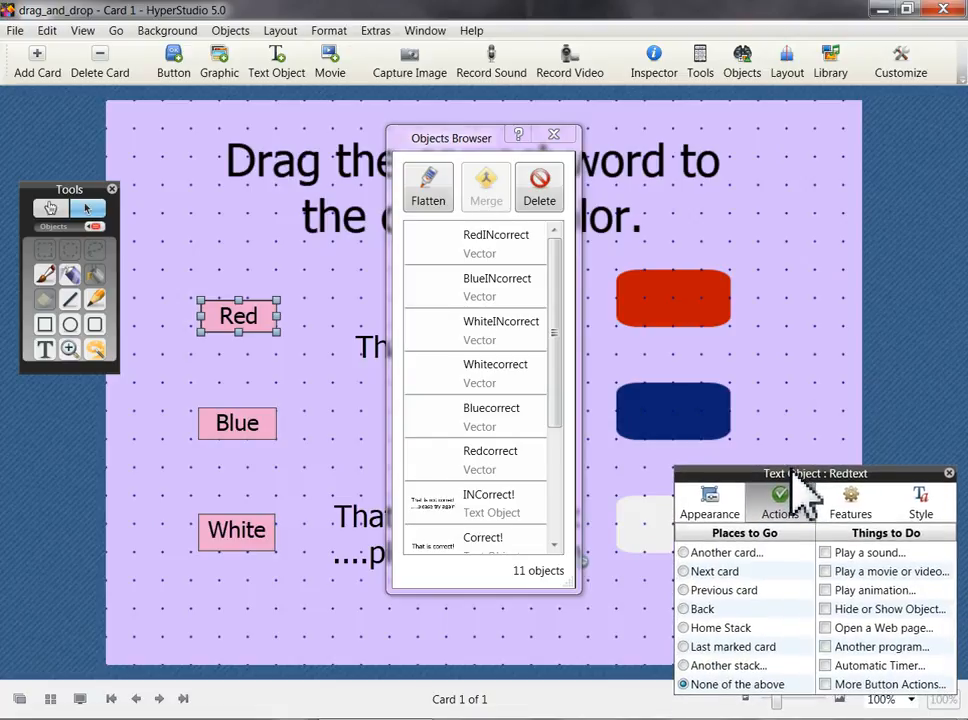
click(825, 609)
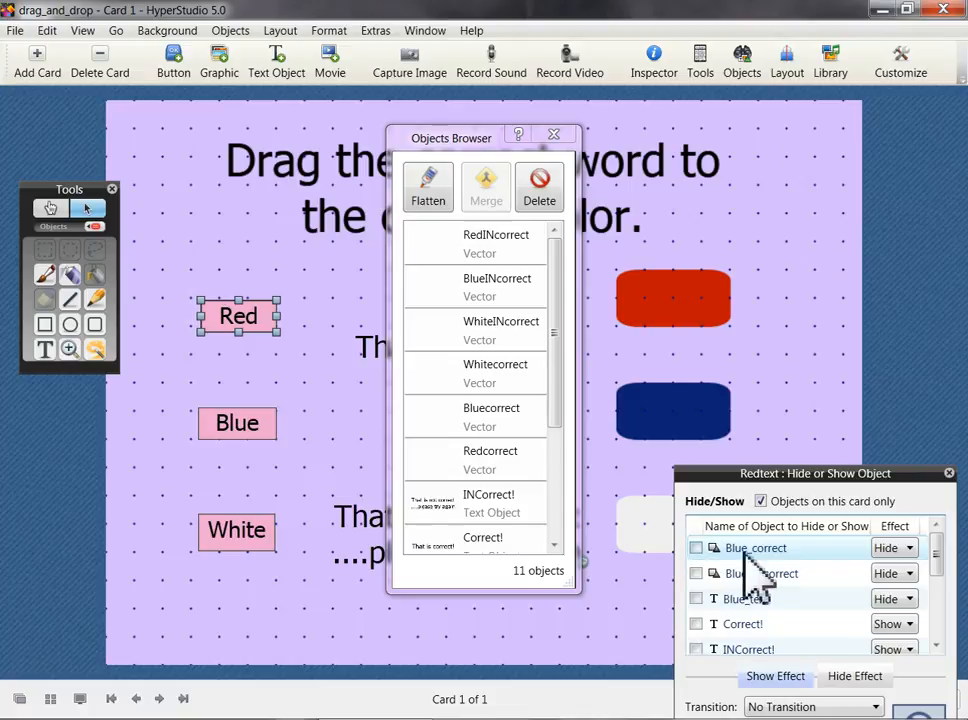
Include the Correct! and INCorrect! messages in the Red text box's action, both with the Hide effect.
scroll(752, 592, down, 3)
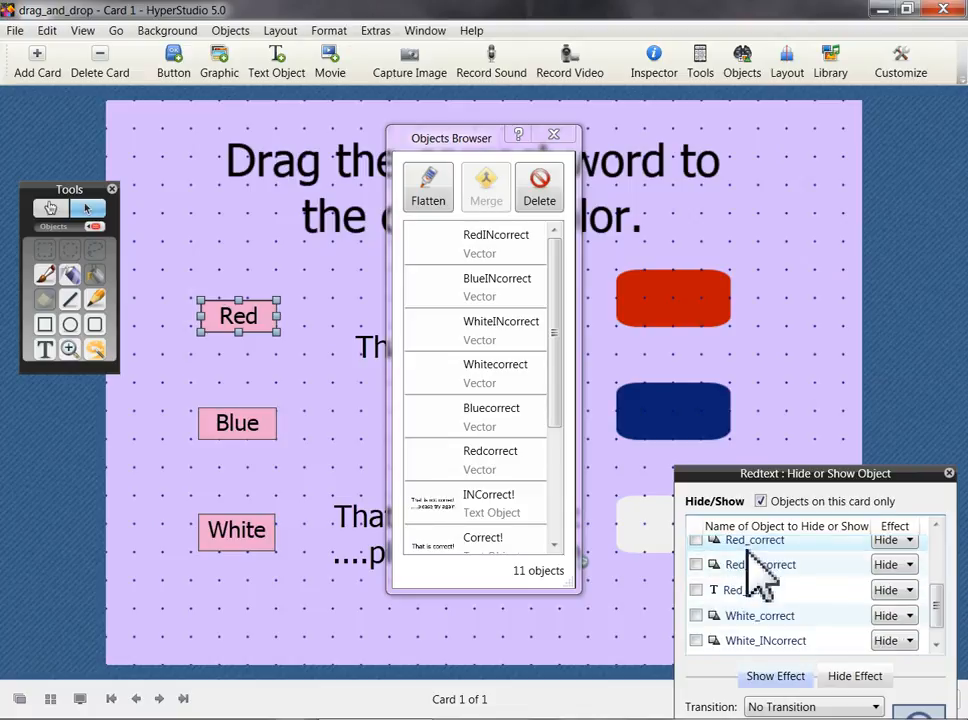
scroll(742, 573, up, 3)
scroll(745, 575, down, 2)
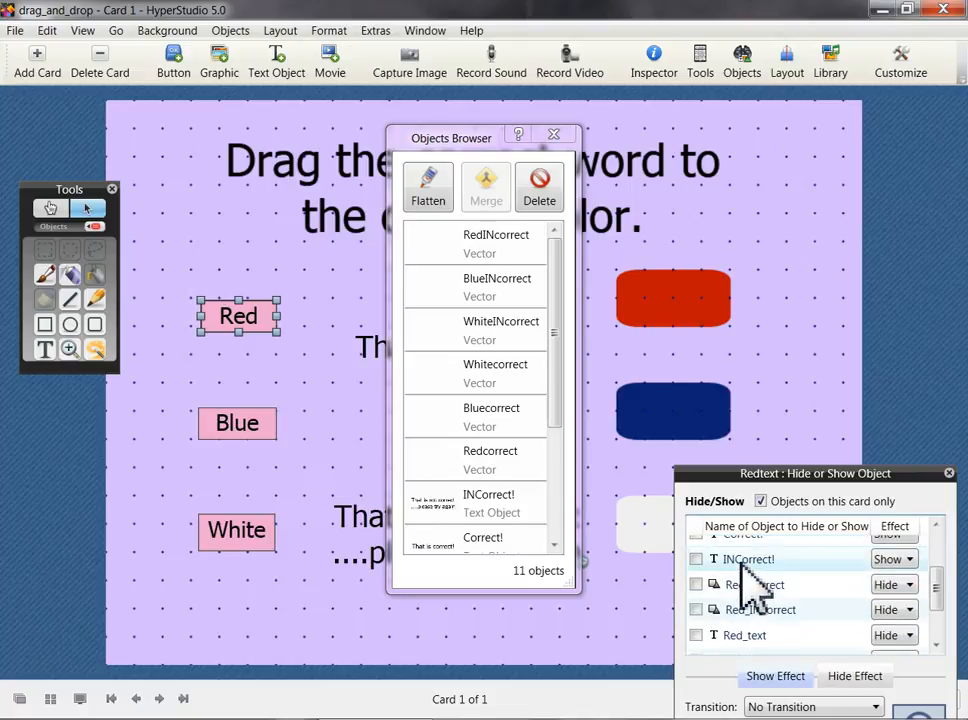
click(697, 559)
scroll(706, 573, up, 1)
click(697, 579)
click(887, 580)
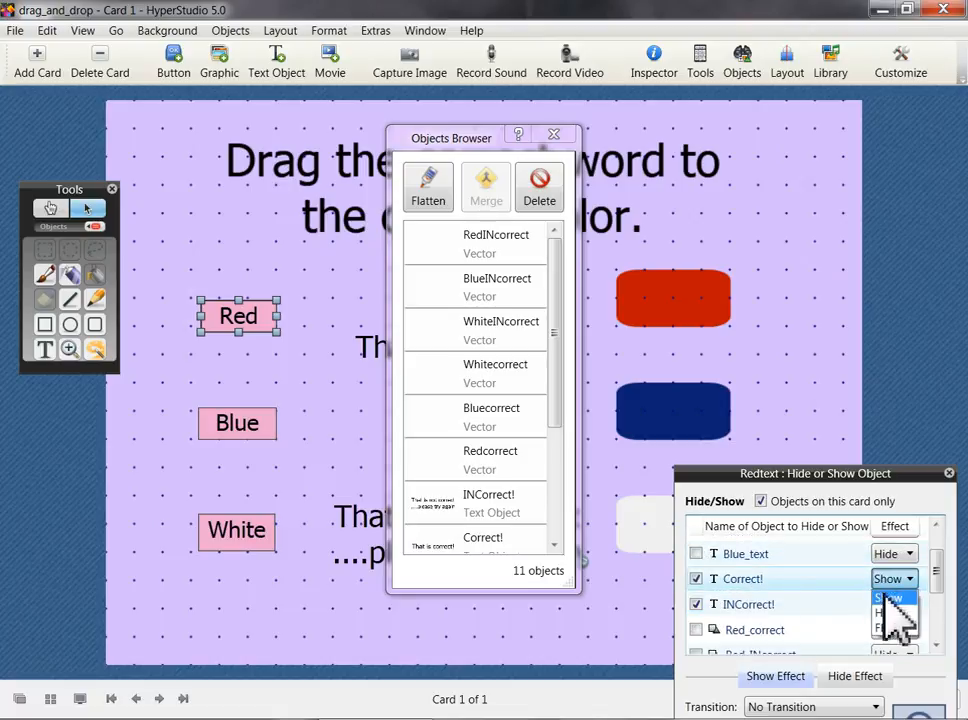
click(888, 612)
click(890, 605)
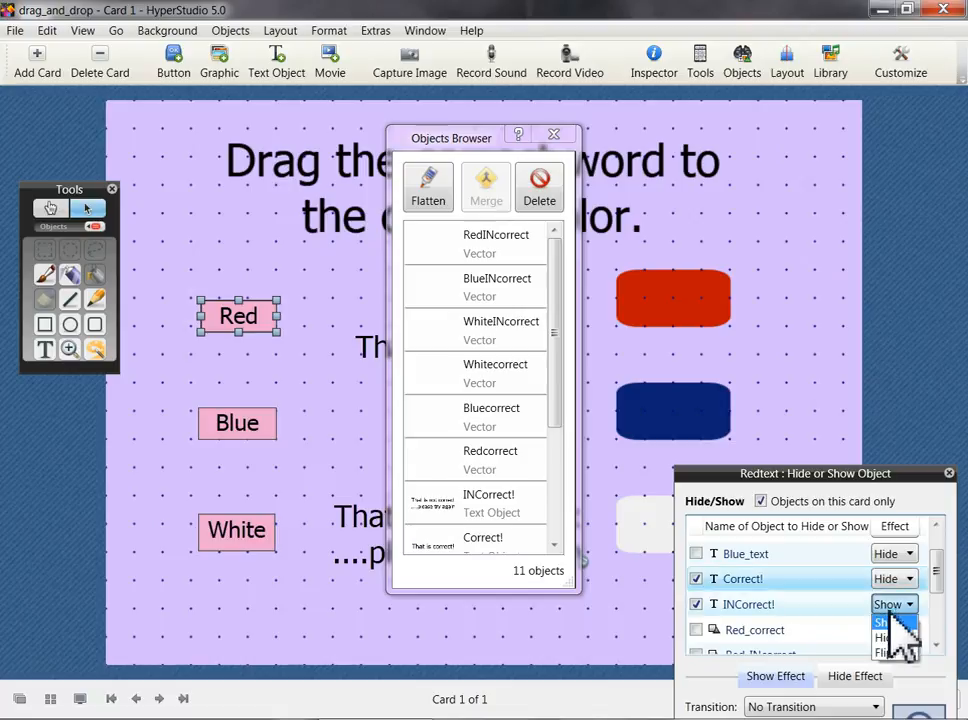
click(886, 637)
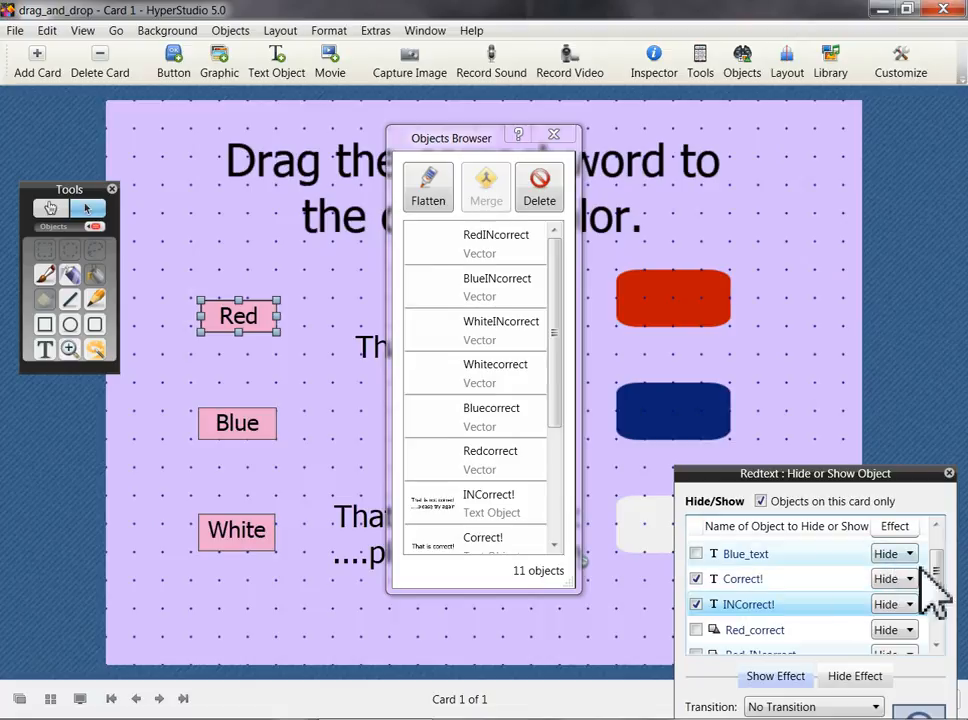
Include Red_correct with the Show effect and Red_INcorrect with the Hide effect in the Red text box's action.
mouse_move(944, 584)
mouse_down()
mouse_move(938, 545)
mouse_move(943, 594)
mouse_up()
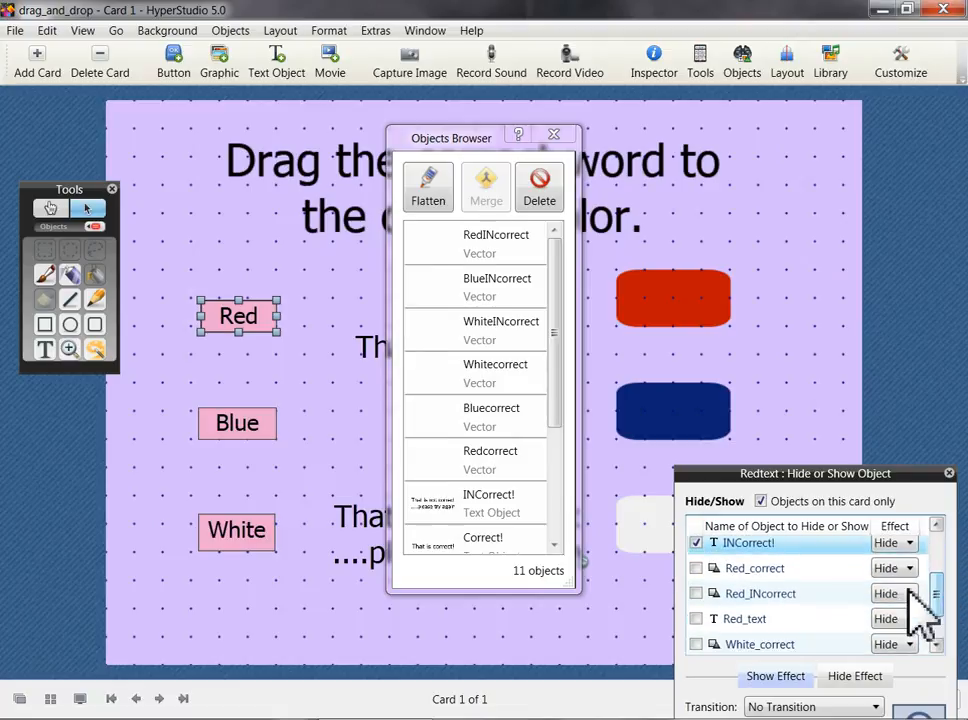
click(697, 568)
click(904, 572)
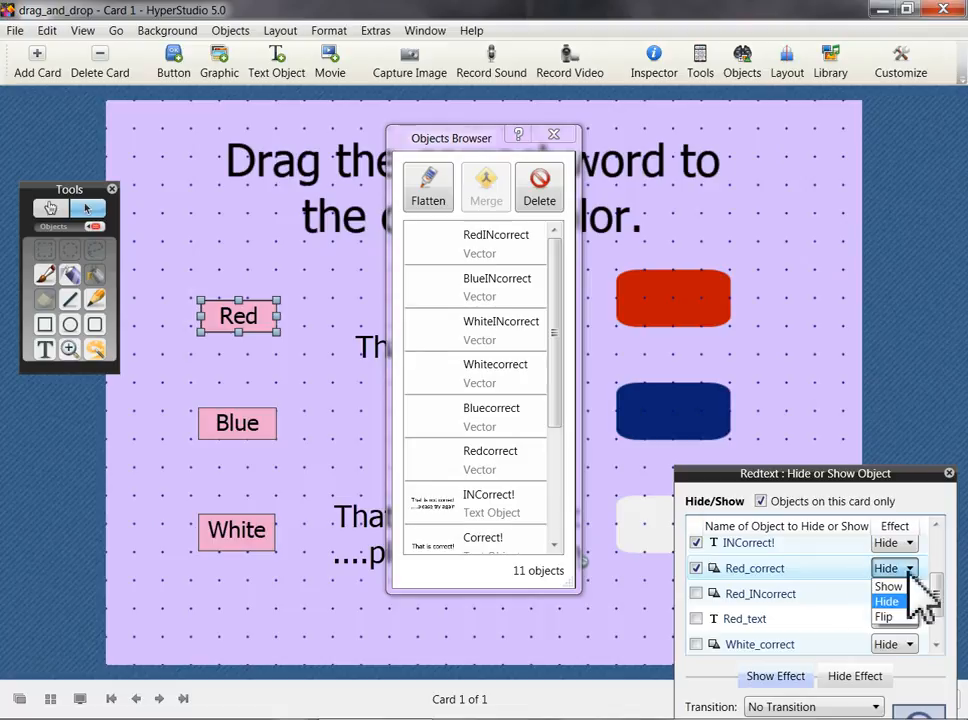
click(900, 588)
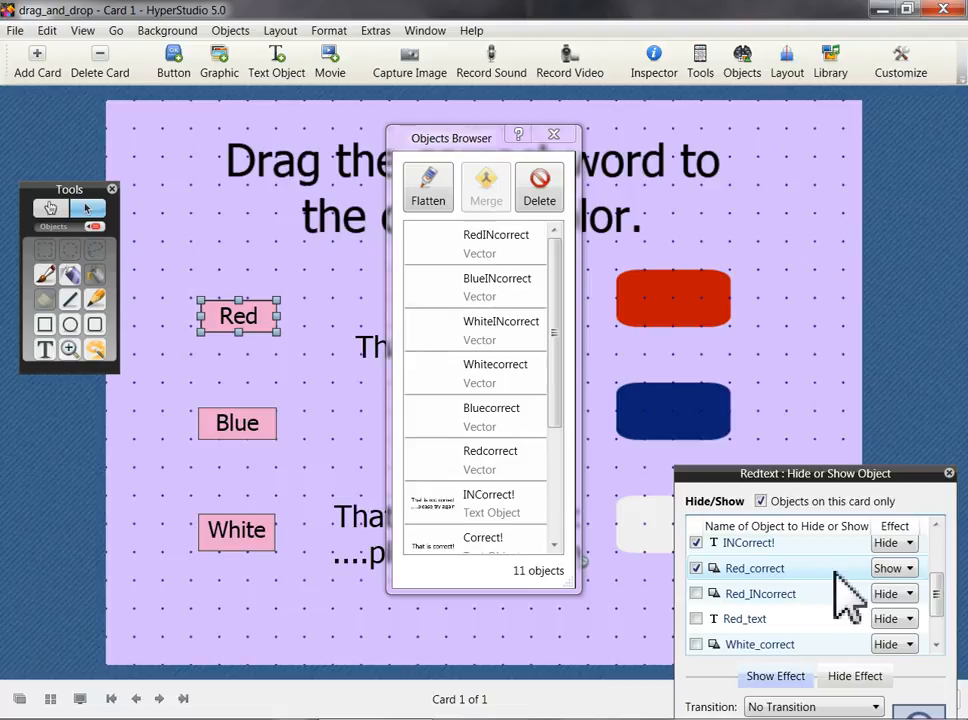
click(697, 593)
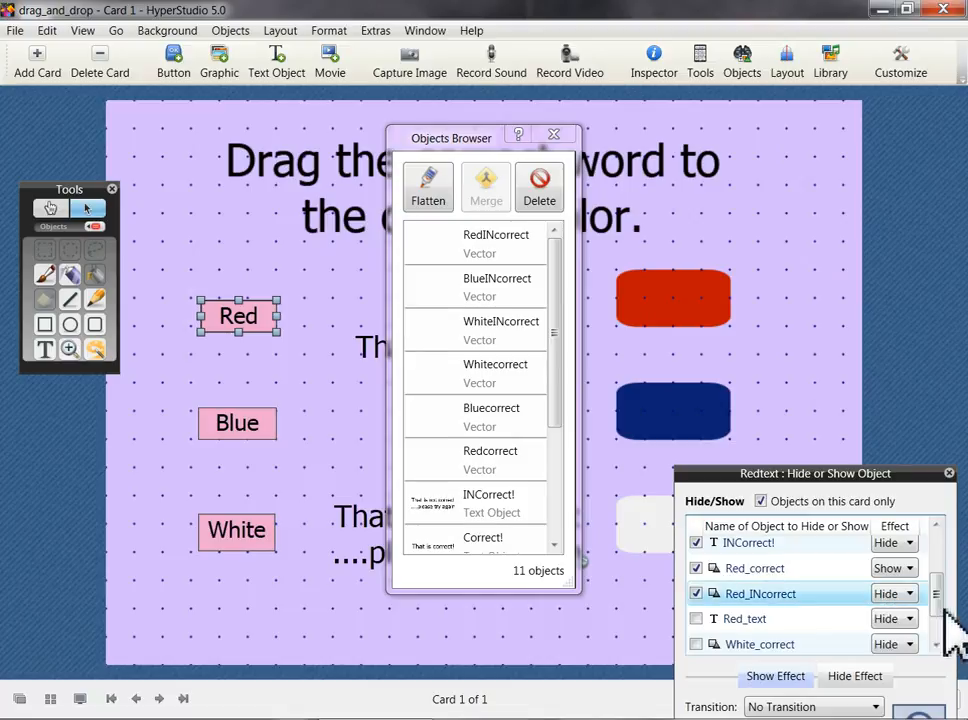
Include White_correct with the Hide effect in the Red text box's action, then include White_INcorrect and choose its effect.
click(937, 642)
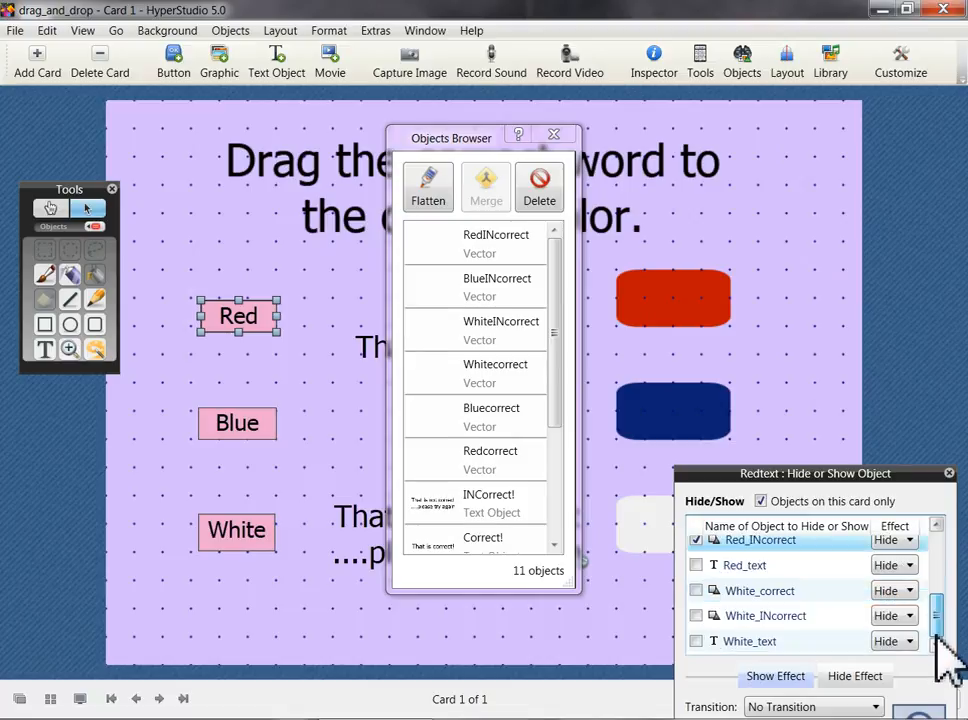
click(696, 591)
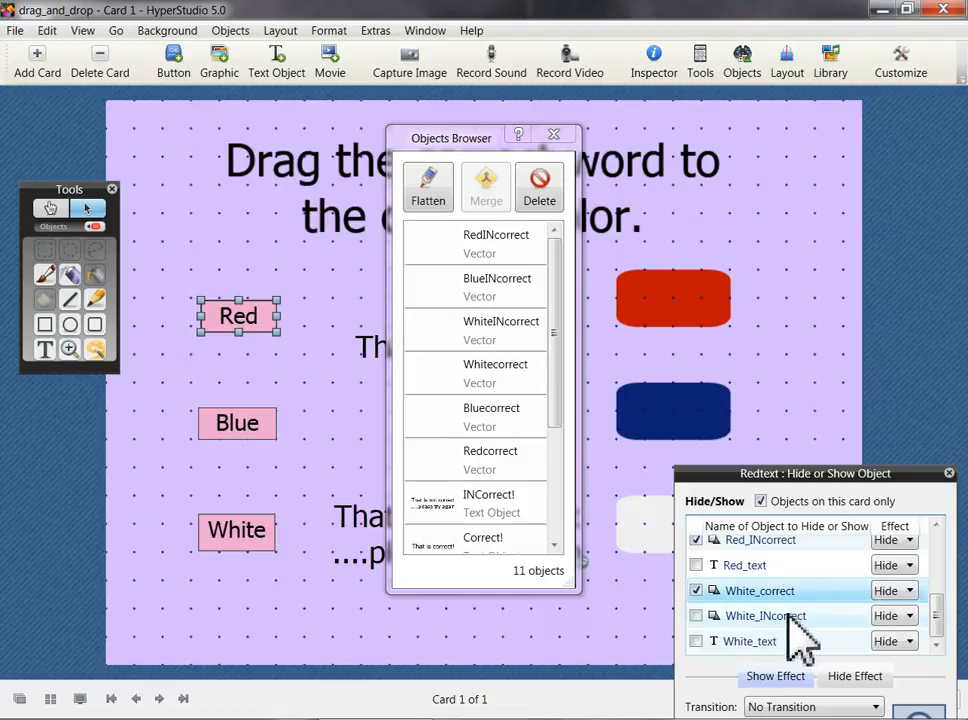
click(697, 616)
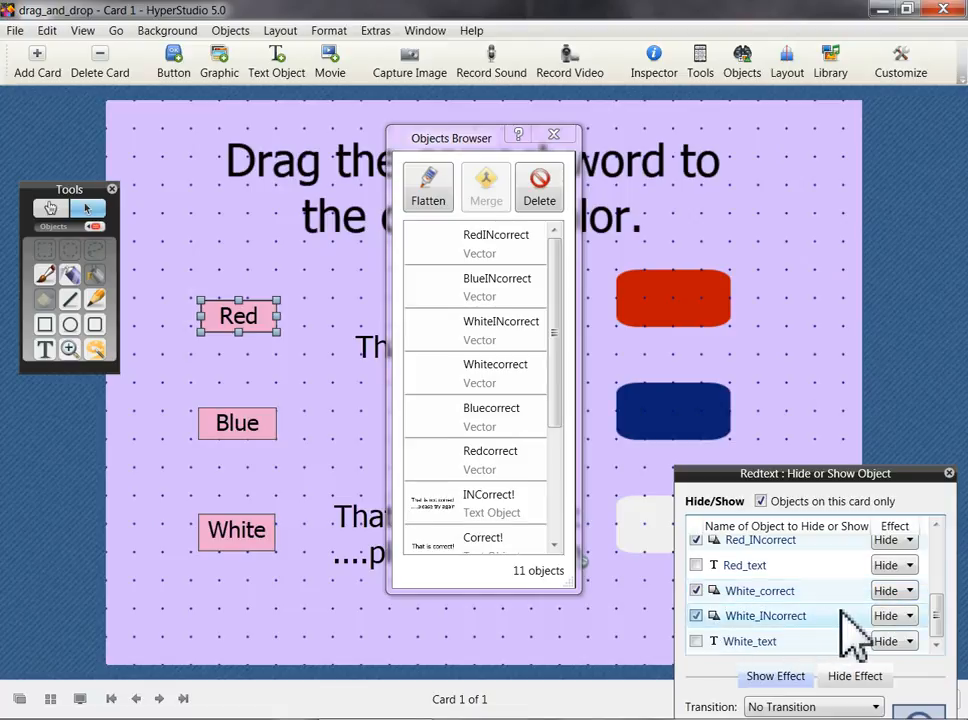
click(893, 616)
click(888, 650)
Include Blue_correct with the Hide effect and Blue_INcorrect with the Show effect in the Red text box's action.
drag(937, 618, 920, 568)
click(696, 548)
click(696, 573)
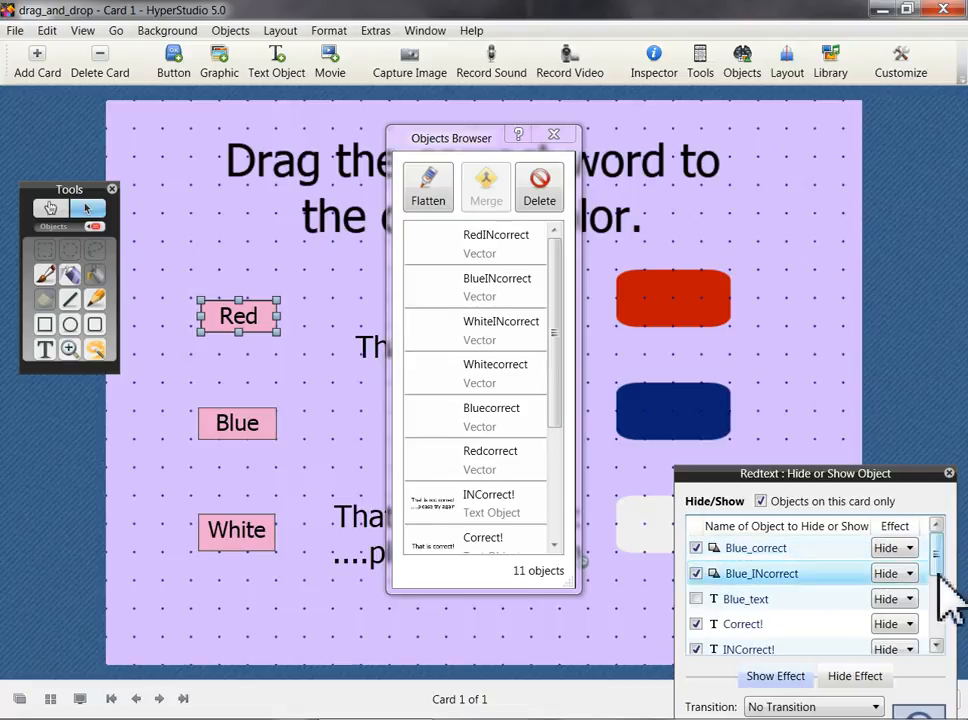
click(905, 574)
click(900, 590)
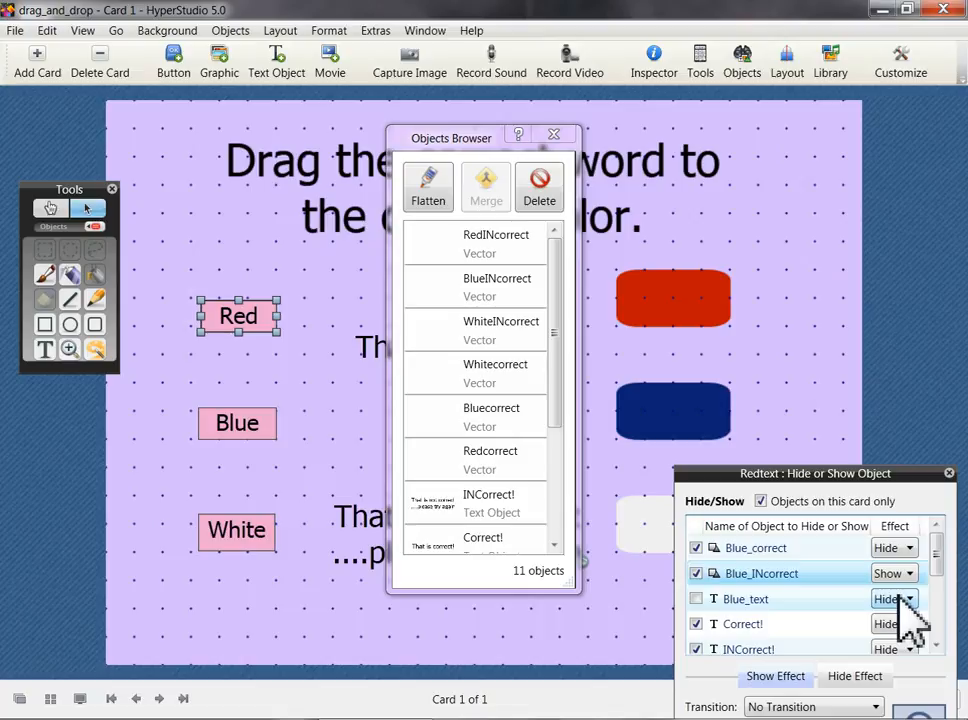
drag(840, 473, 879, 381)
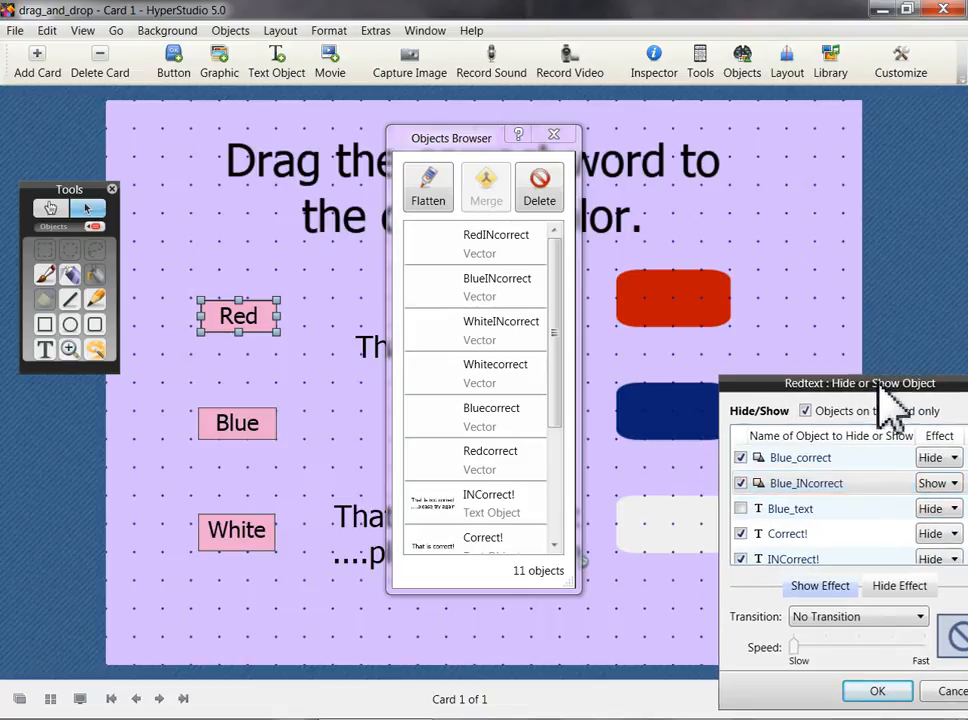
Give the Blue text box a Hide or Show Object action that hides the Correct! and INCorrect! messages.
double_click(258, 436)
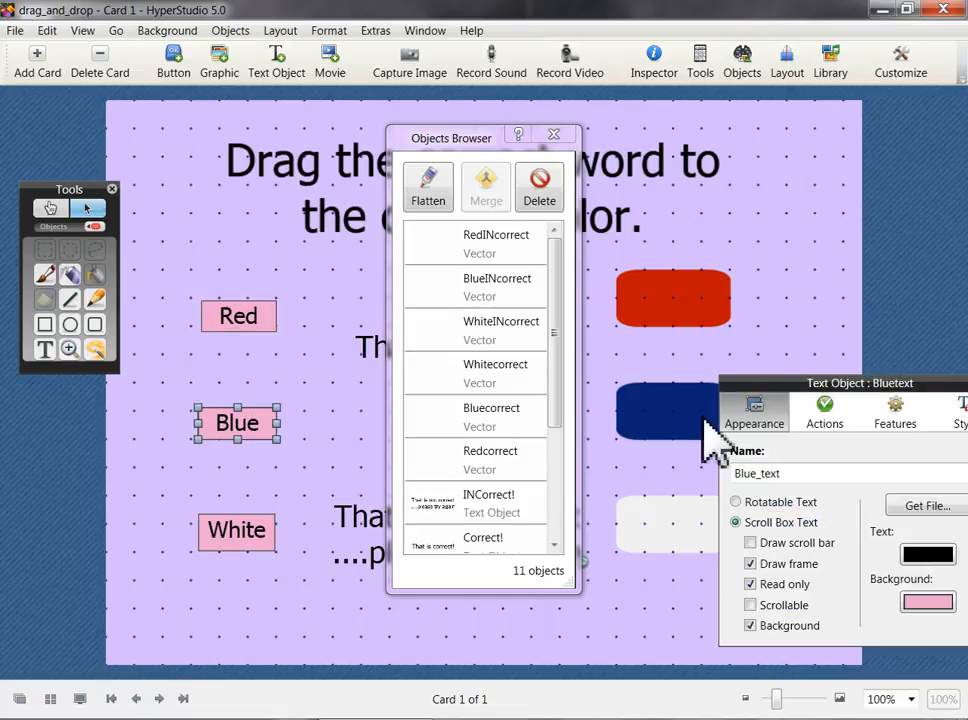
click(845, 418)
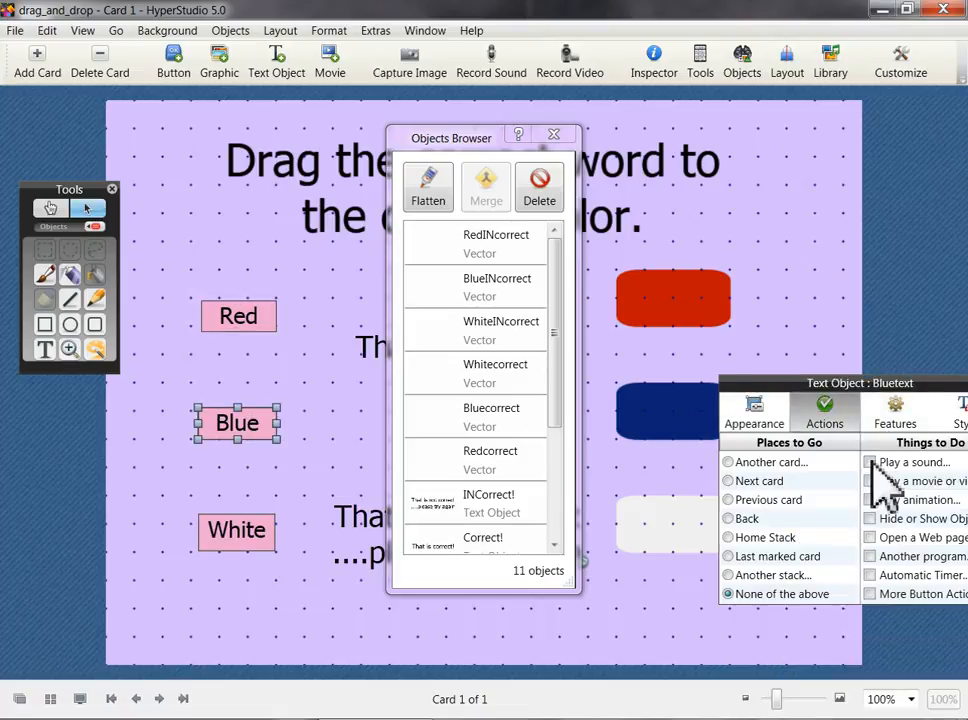
click(880, 519)
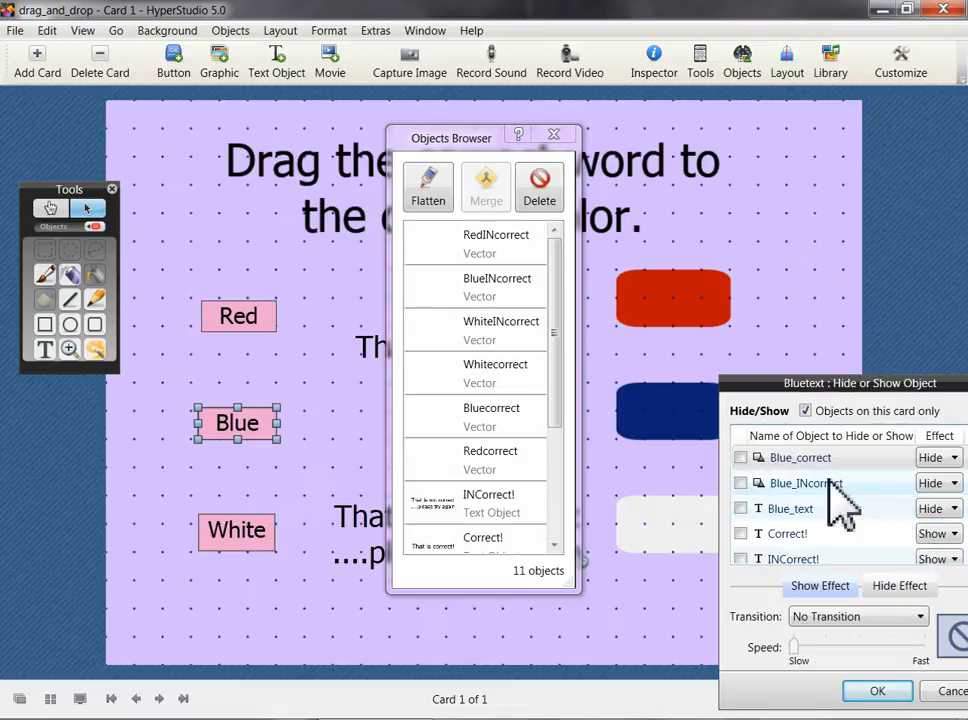
click(740, 533)
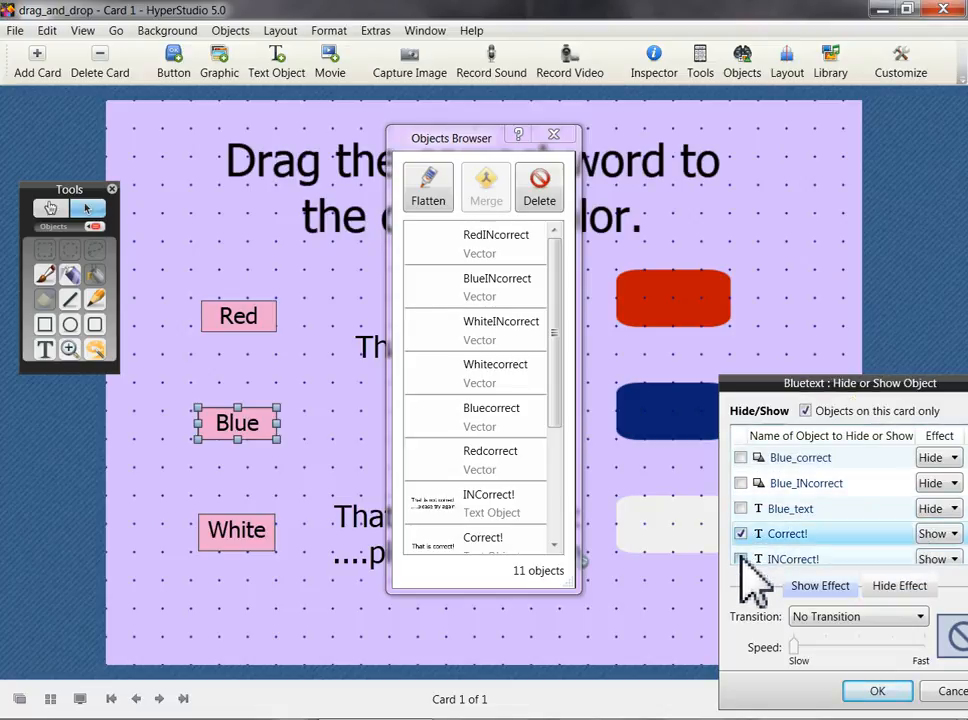
click(740, 559)
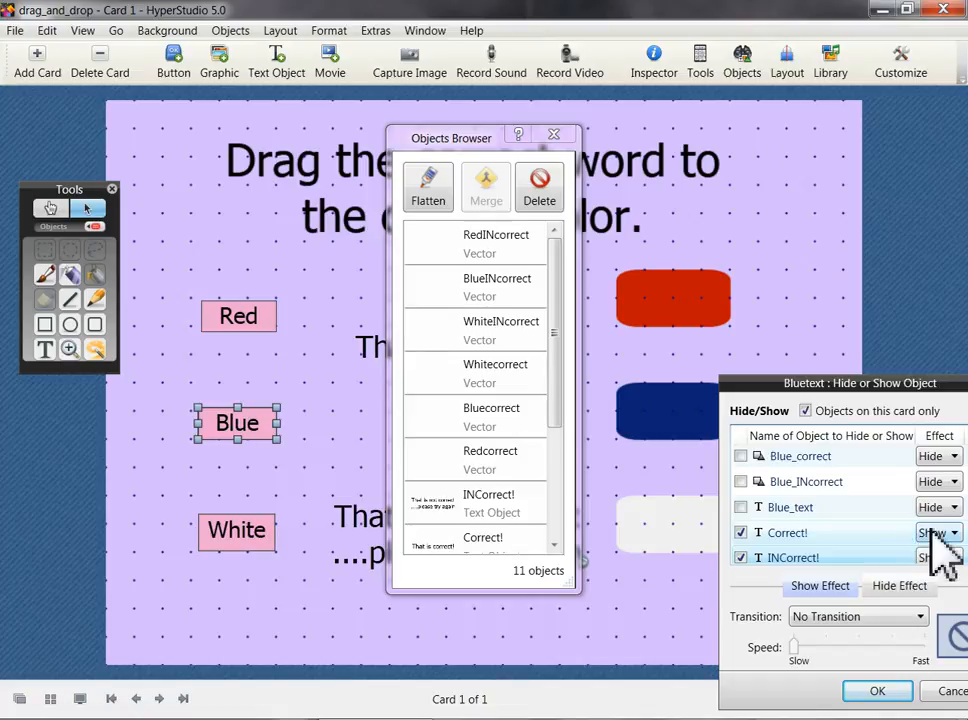
click(936, 533)
click(935, 566)
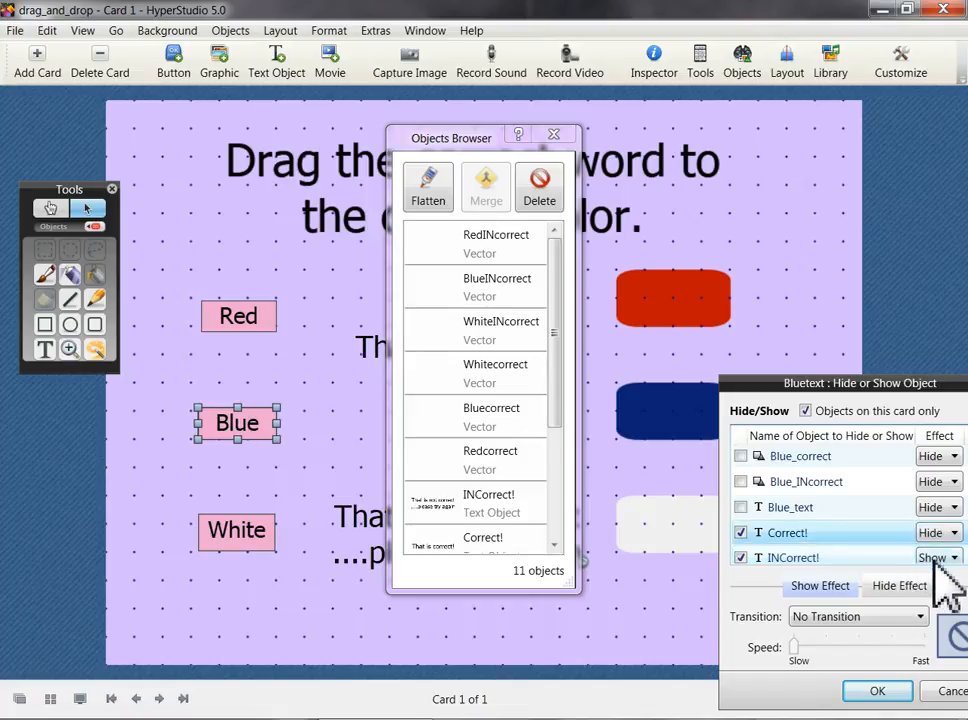
click(935, 558)
click(932, 590)
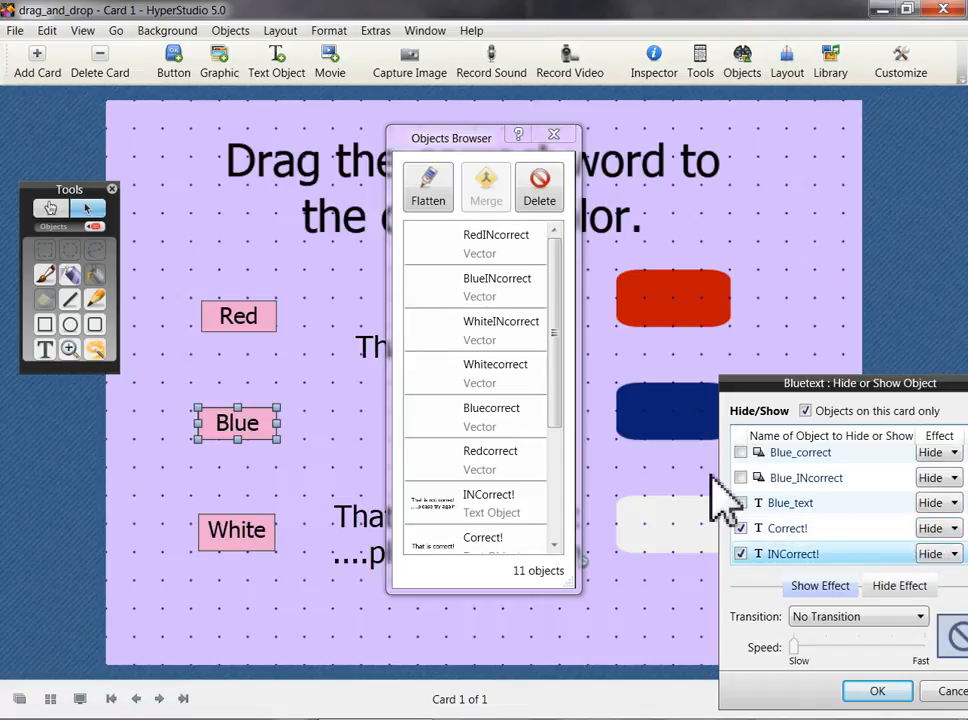
Include Blue_correct with the Show effect and Blue_INcorrect with the Hide effect in the Blue text box's action.
click(740, 453)
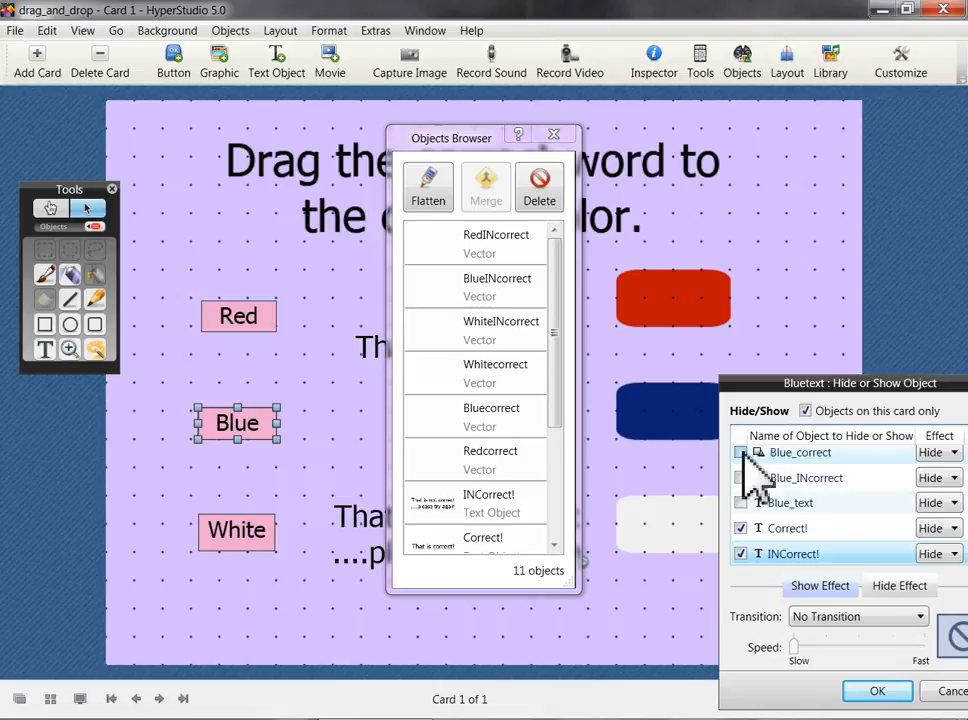
click(940, 453)
click(932, 470)
click(740, 481)
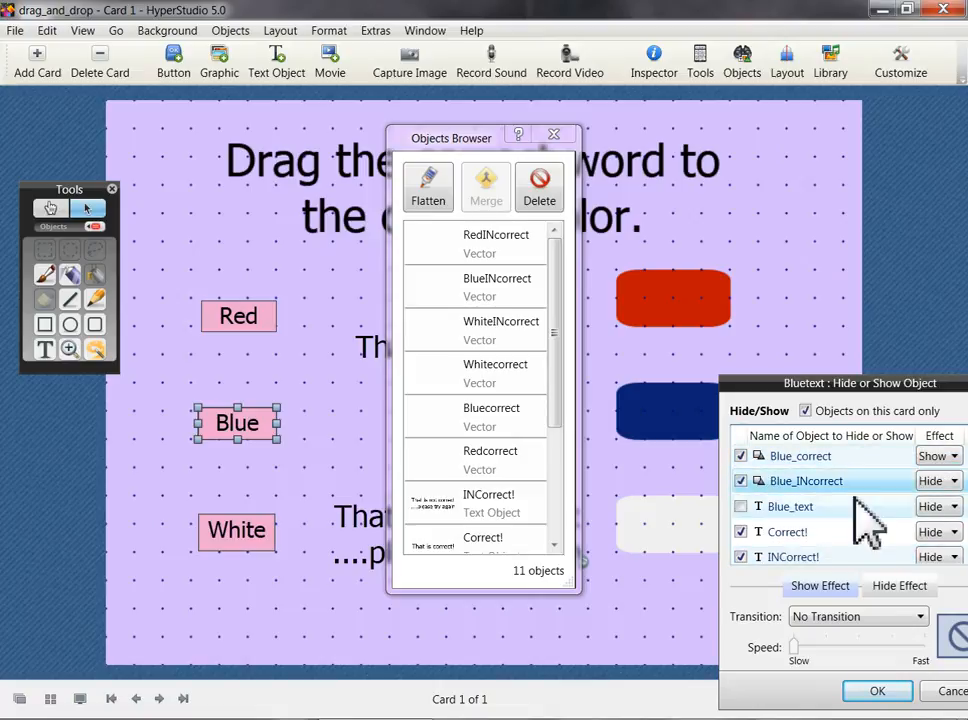
Include Red_correct with the Hide effect and Red_INcorrect with the Show effect in the Blue text box's action.
scroll(862, 522, down, 3)
click(741, 492)
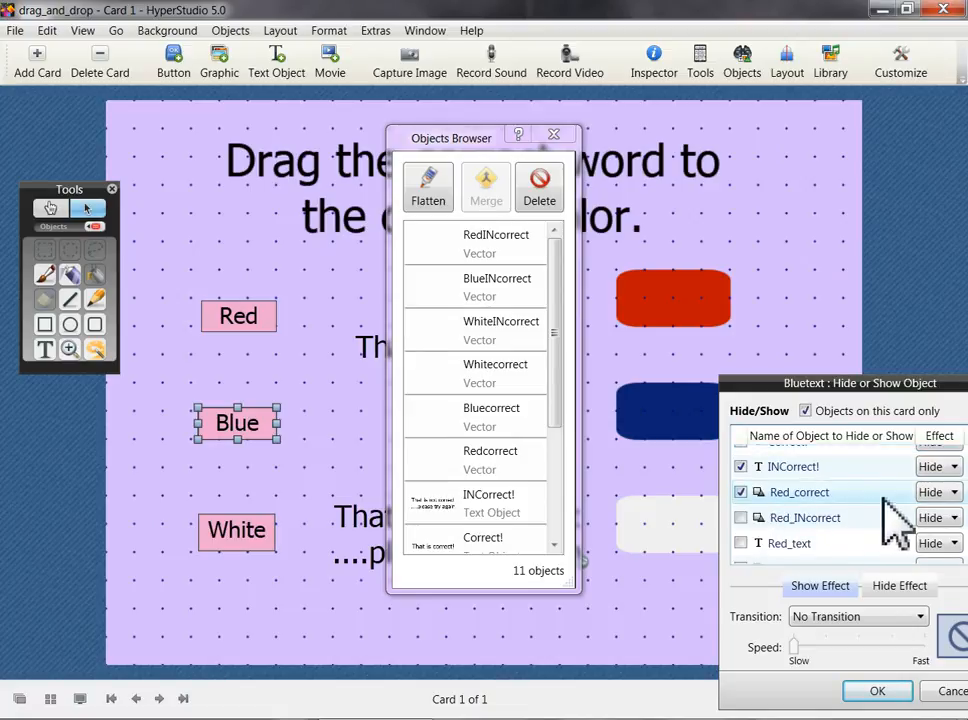
click(741, 518)
click(954, 519)
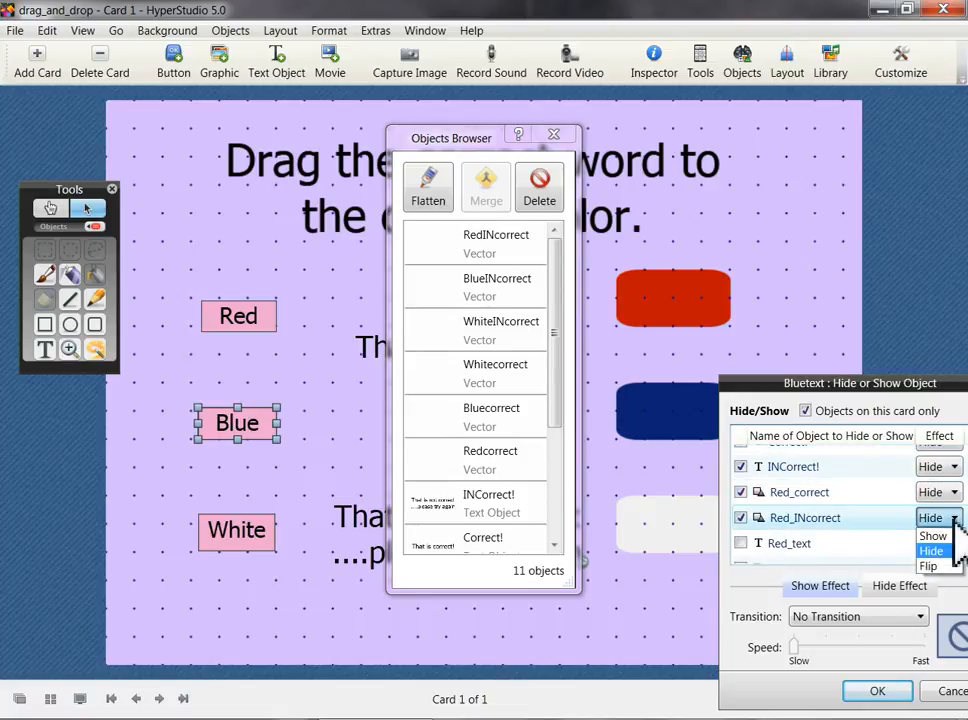
click(932, 532)
scroll(852, 530, down, 3)
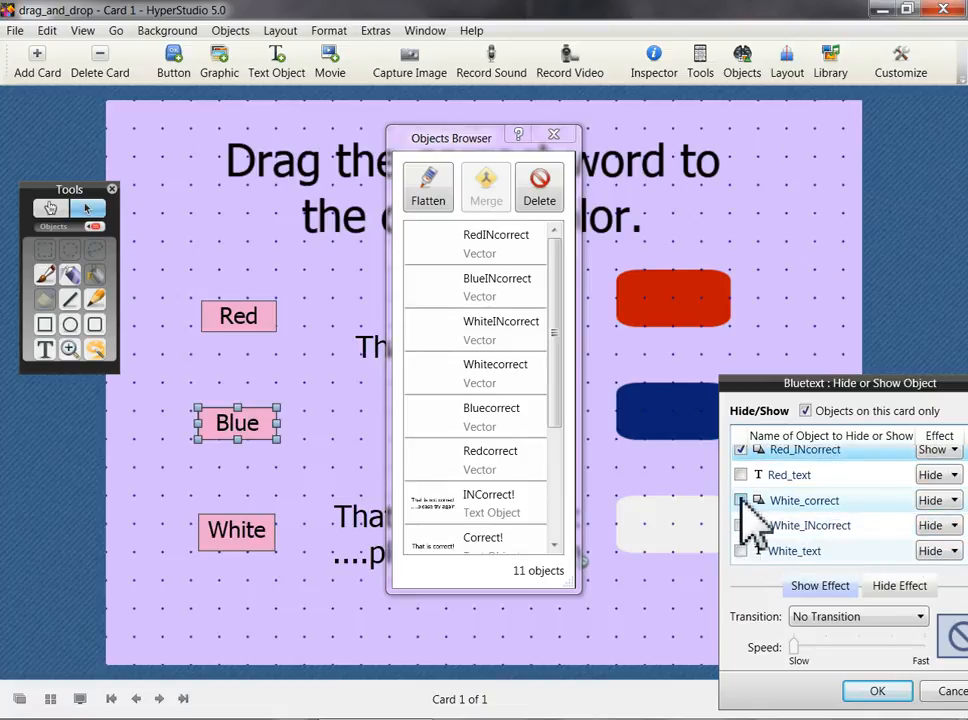
Include White_correct with the Hide effect and White_INcorrect with the Show effect in the Blue text box's action.
click(741, 500)
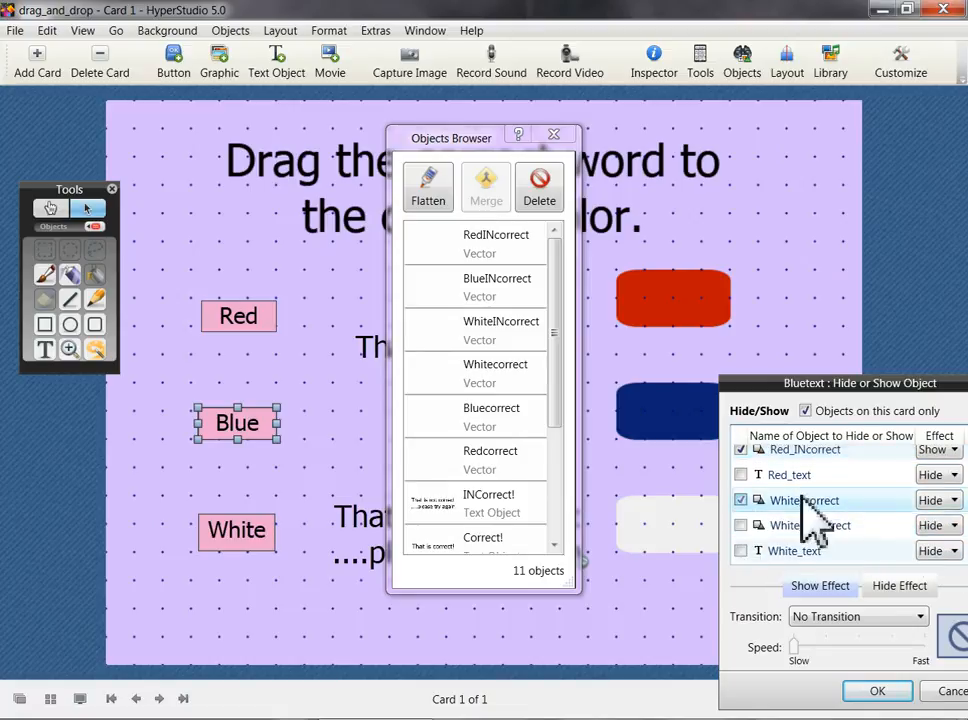
click(741, 525)
click(930, 525)
click(940, 552)
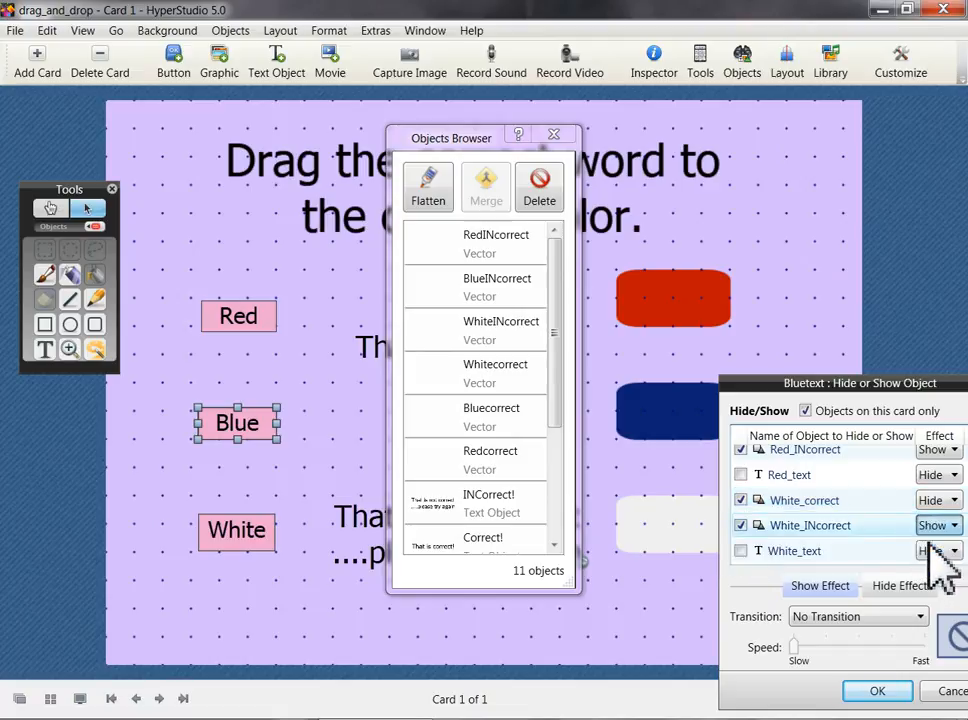
click(870, 692)
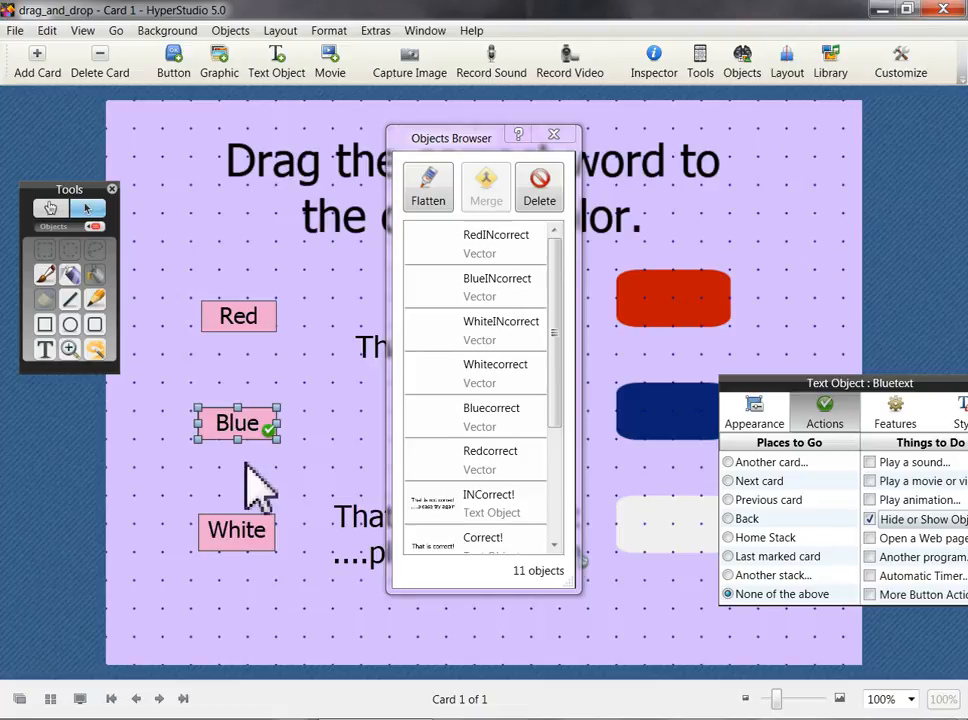
Apply the Red text box's Hide or Show Object action with its existing settings.
click(276, 335)
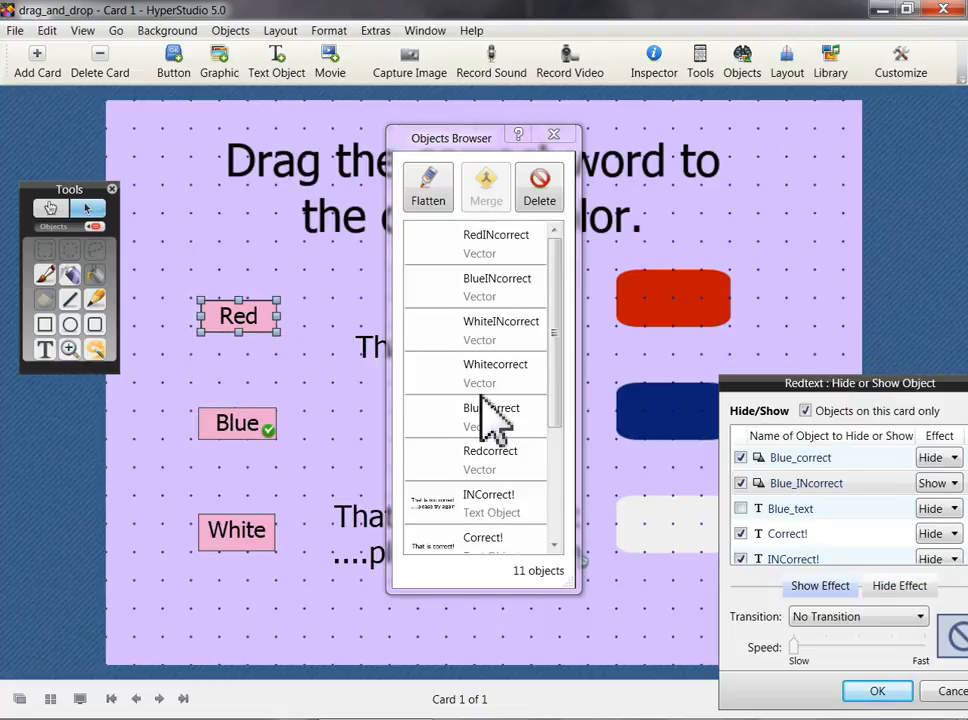
click(873, 692)
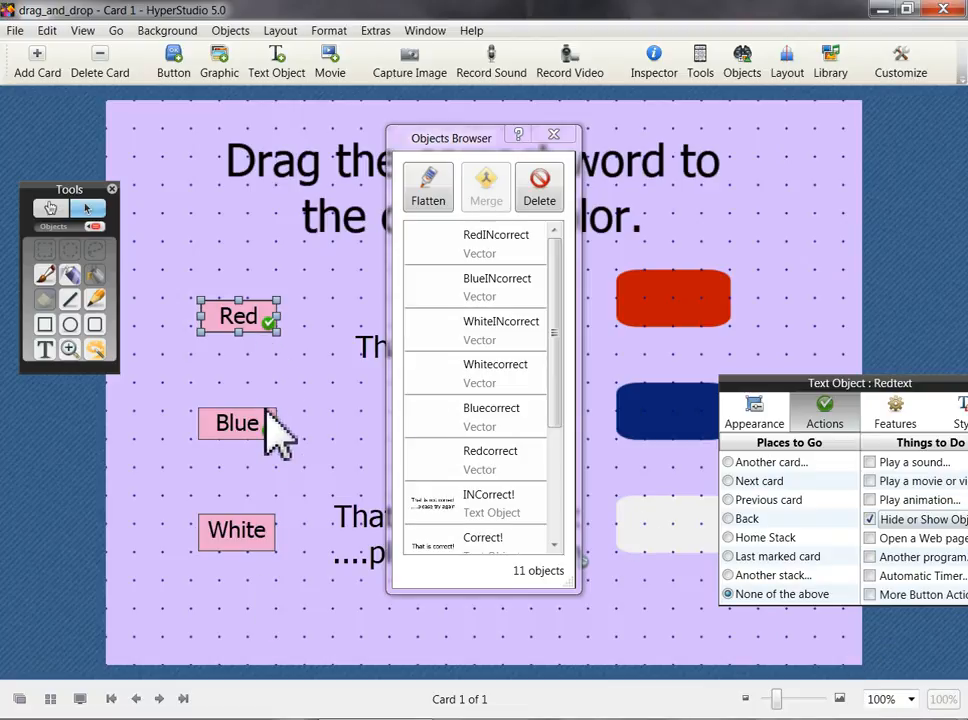
Give the White text box a Hide or Show Object action that hides the Correct! and INCorrect! messages.
click(256, 536)
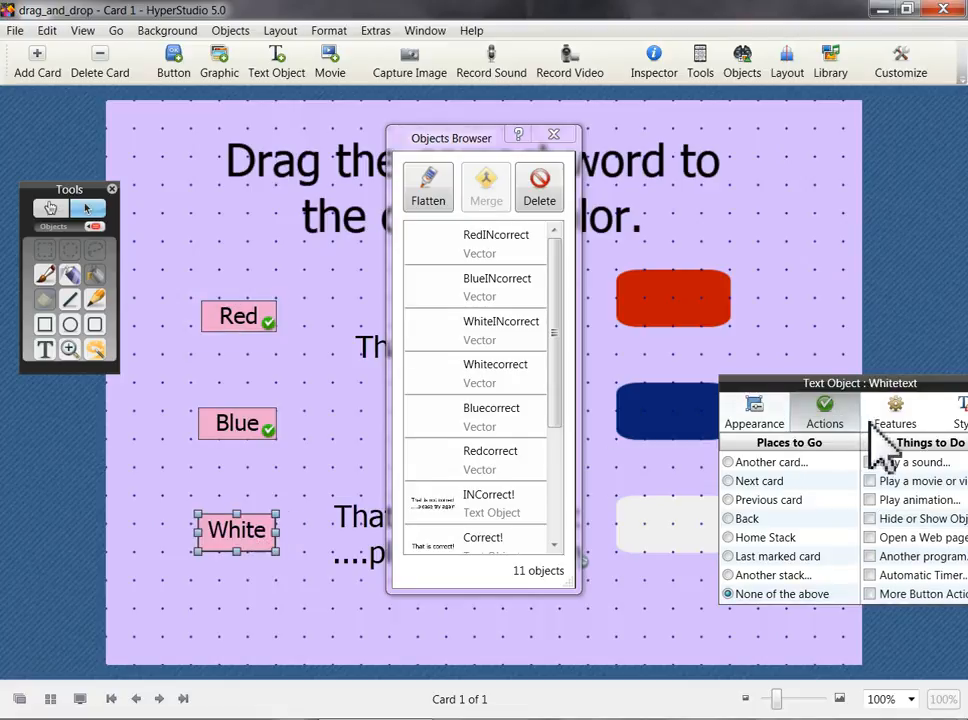
click(871, 521)
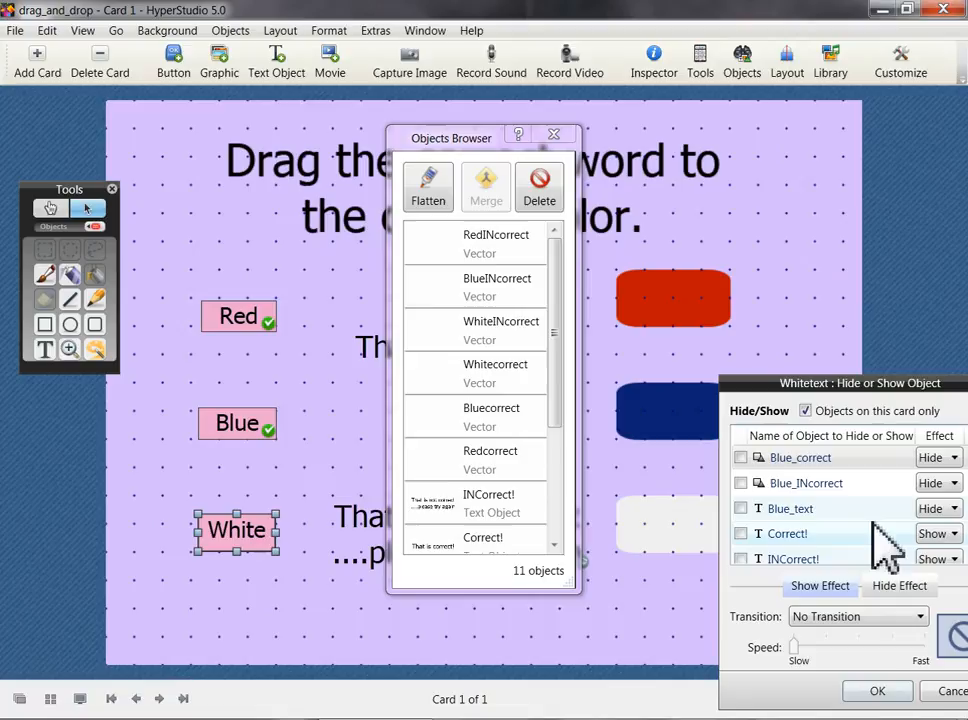
click(740, 533)
click(740, 558)
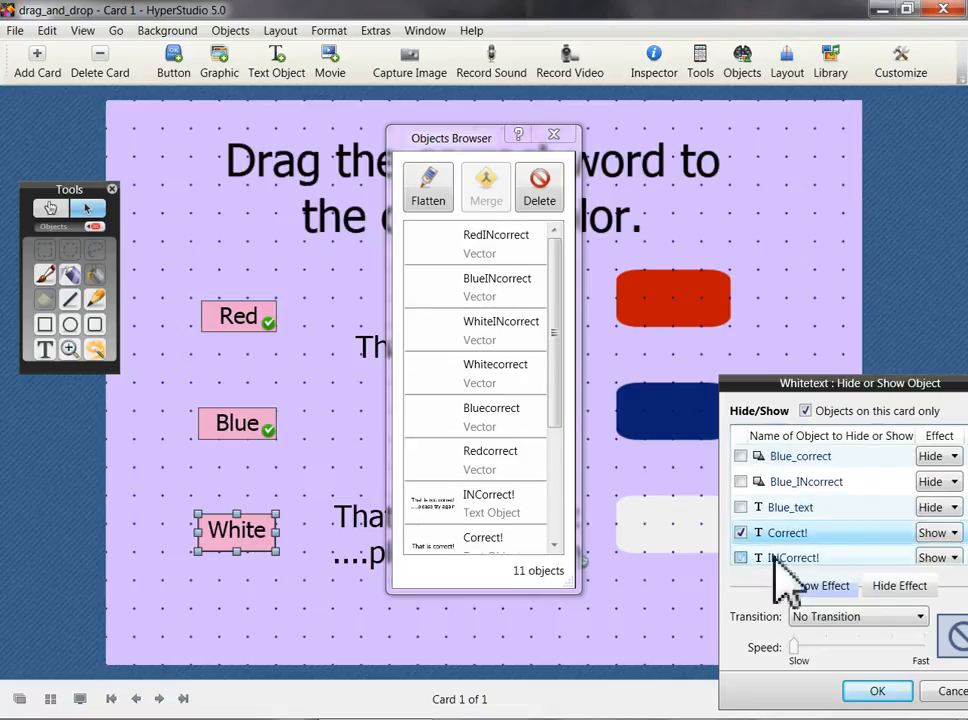
click(936, 533)
click(928, 568)
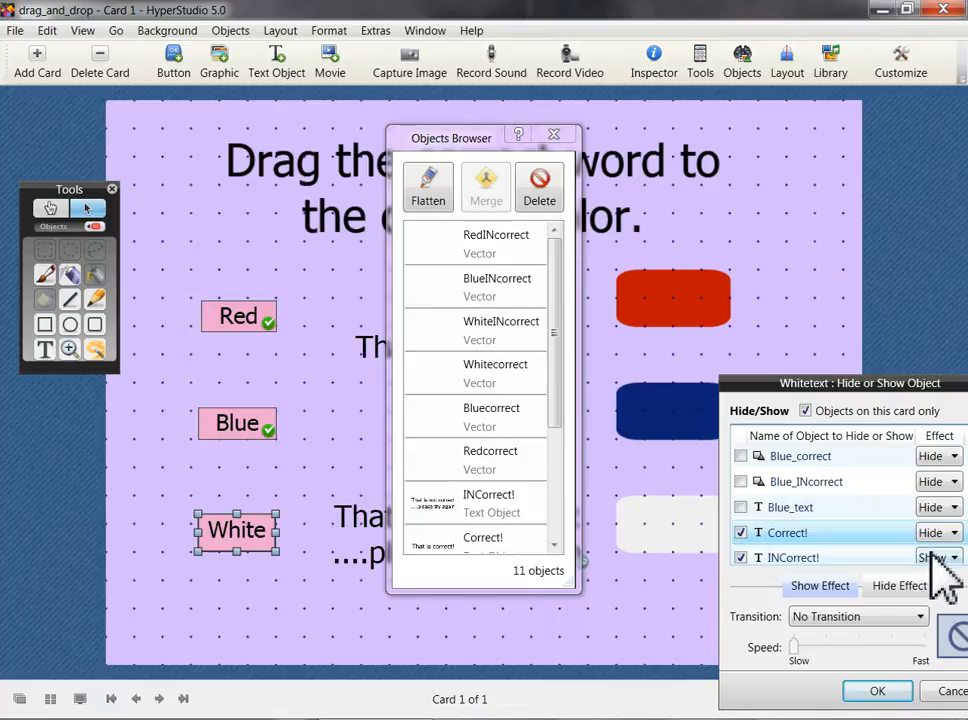
click(936, 558)
click(940, 590)
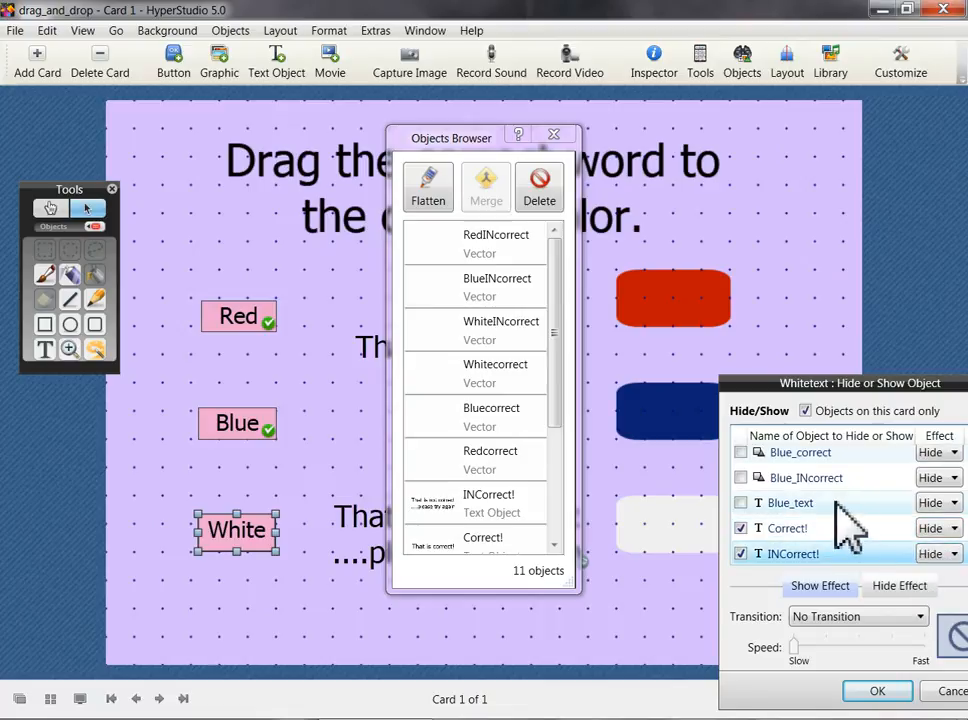
Include Blue_correct with the Hide effect and Blue_INcorrect with the Show effect in the White text box's action.
click(740, 452)
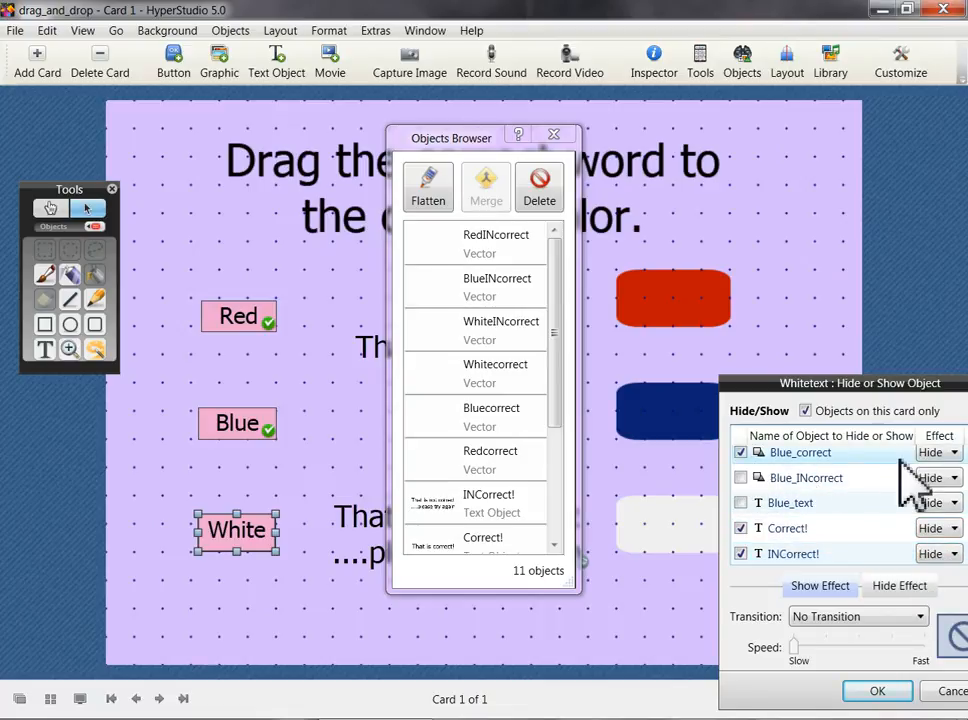
click(930, 454)
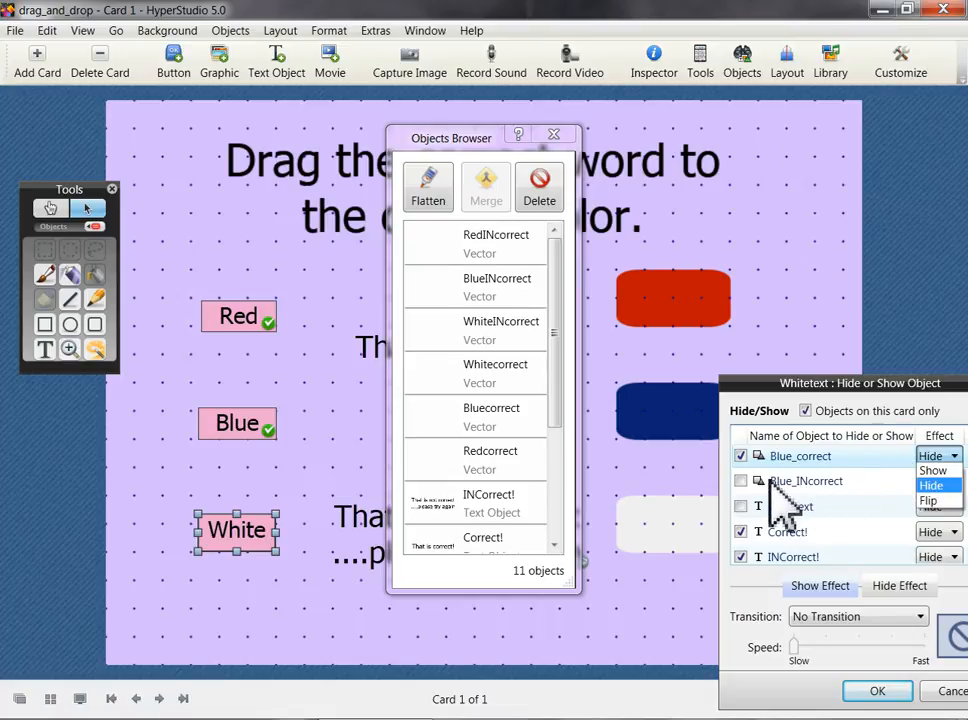
click(950, 486)
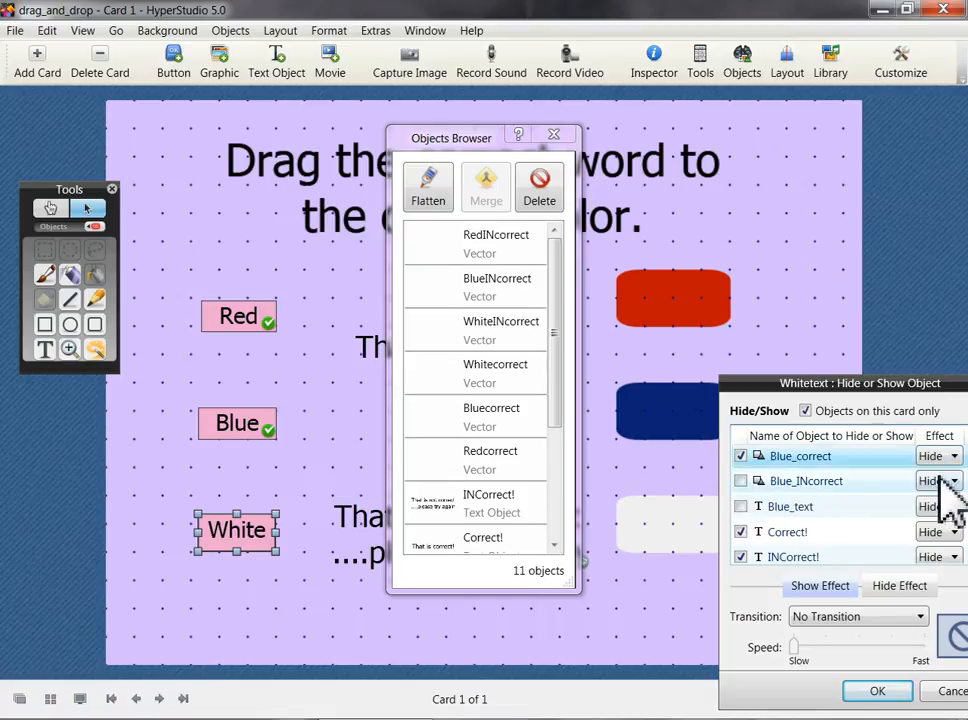
click(740, 481)
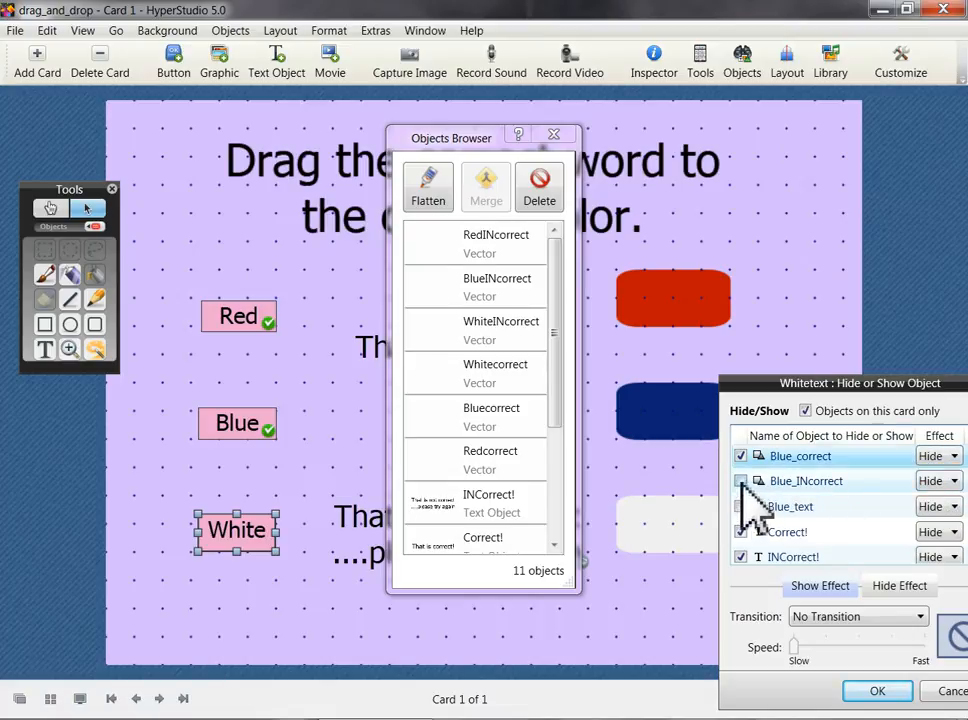
click(940, 482)
click(936, 500)
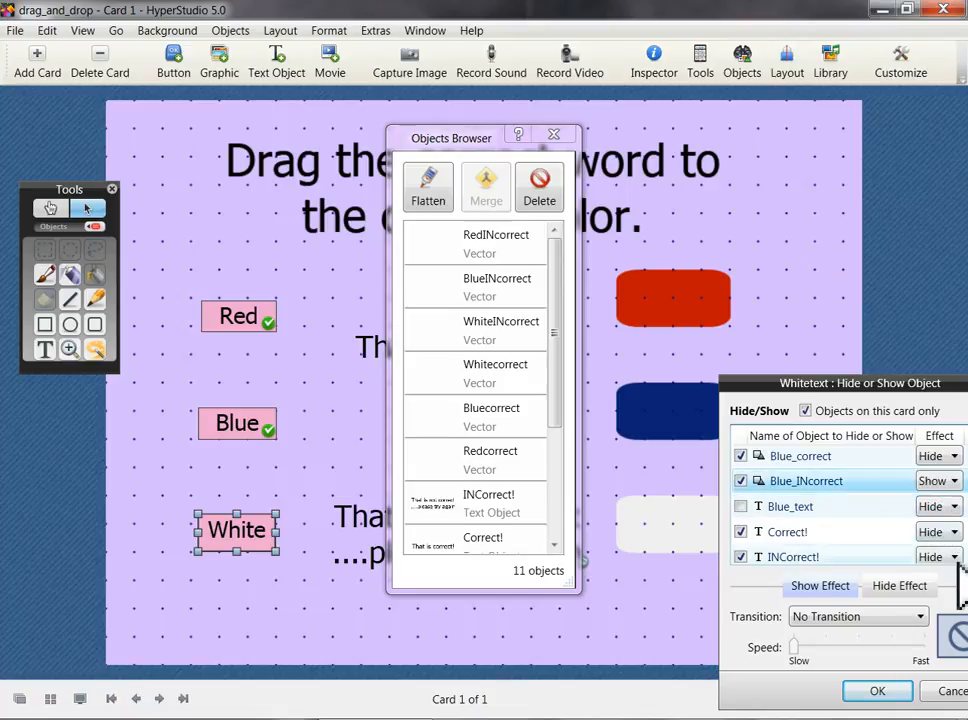
Include Red_correct with the Hide effect and Red_INcorrect with the Show effect in the White text box's action.
drag(847, 382, 811, 376)
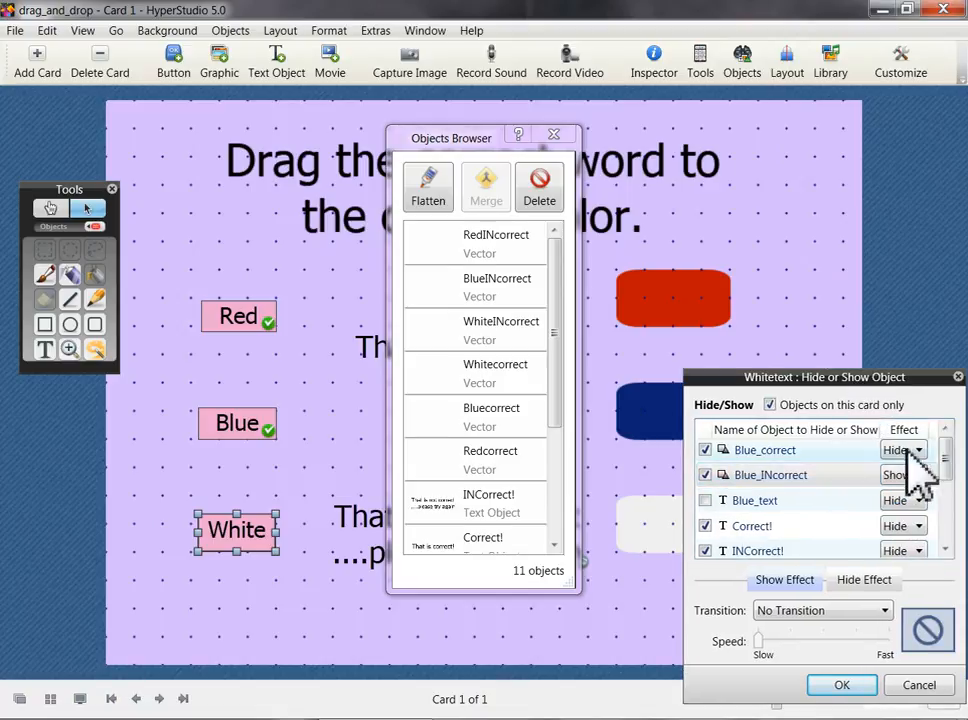
scroll(940, 540, down, 3)
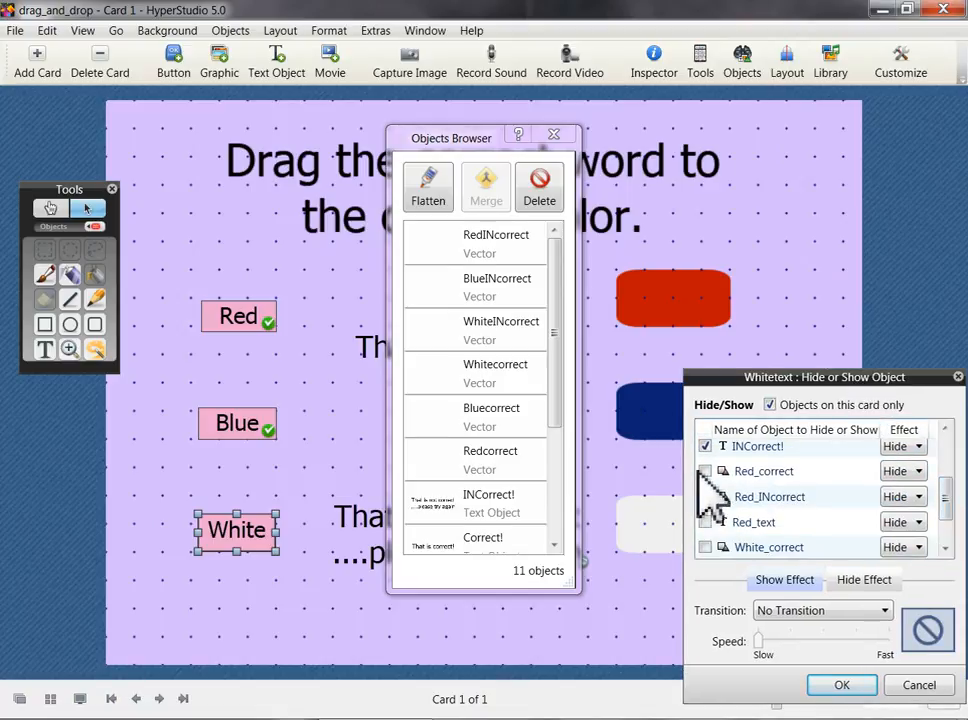
click(705, 471)
click(705, 497)
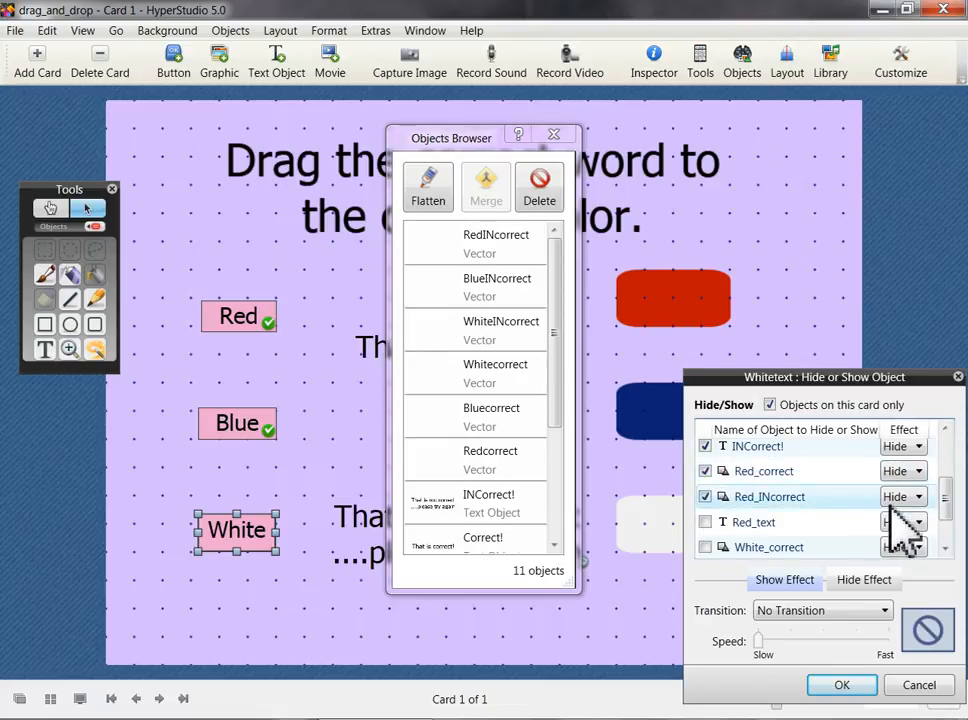
click(912, 497)
click(898, 514)
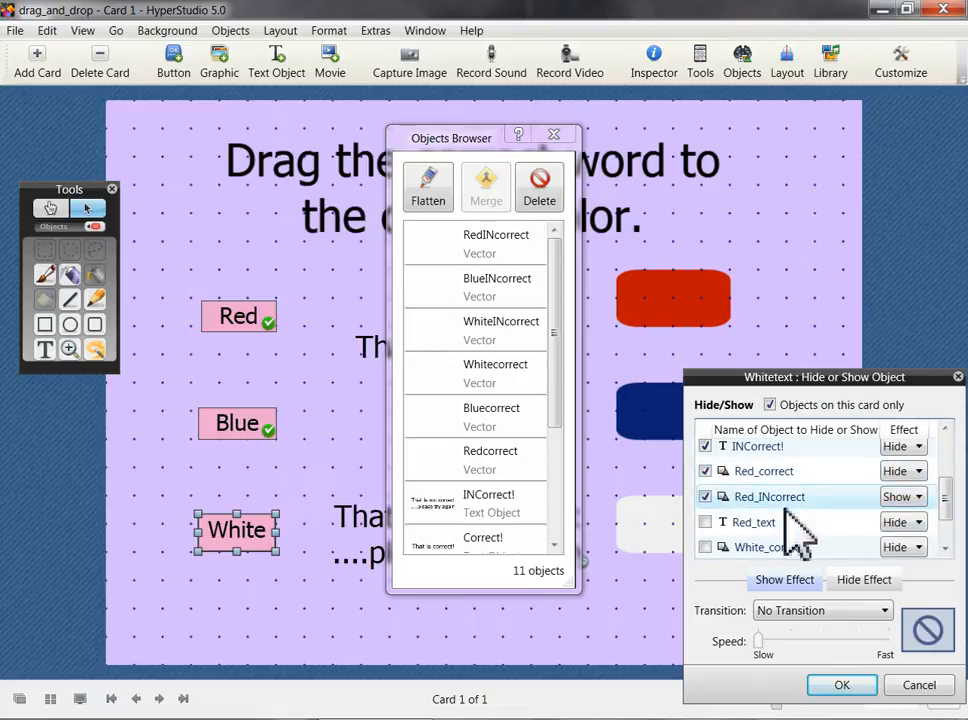
Include White_correct with the Show effect and White_INcorrect with the Hide effect in the White text box's action.
click(705, 547)
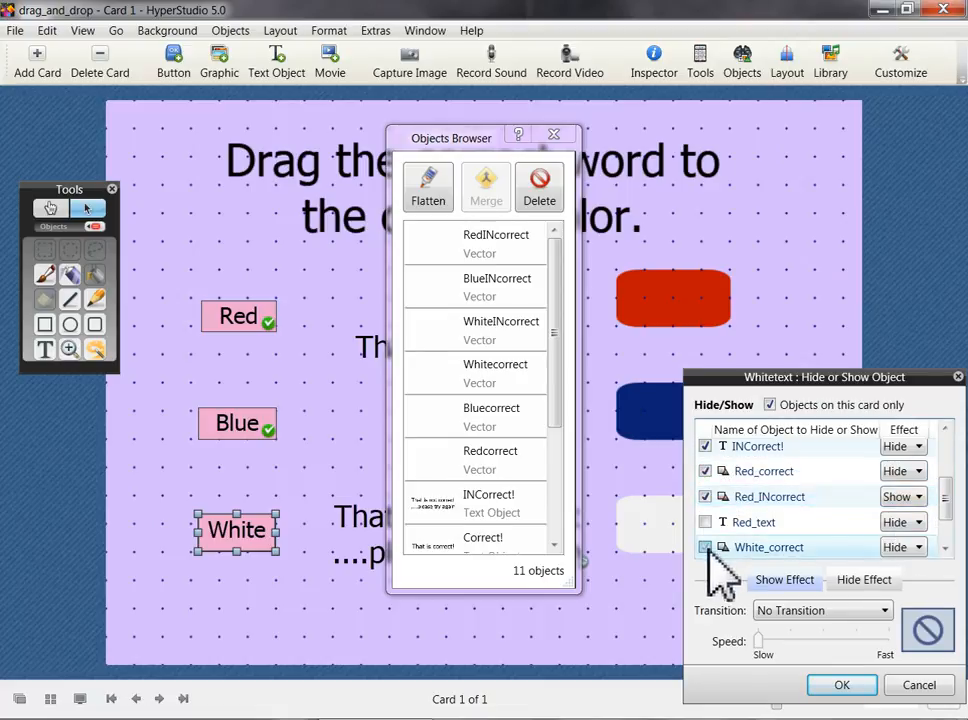
click(912, 547)
click(902, 566)
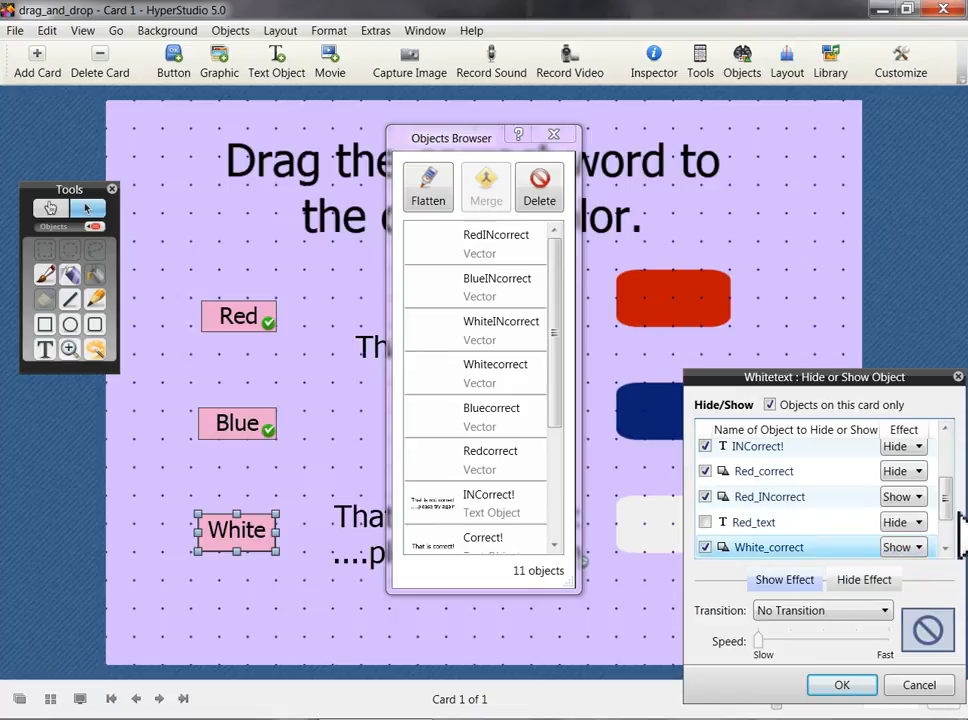
scroll(950, 512, down, 1)
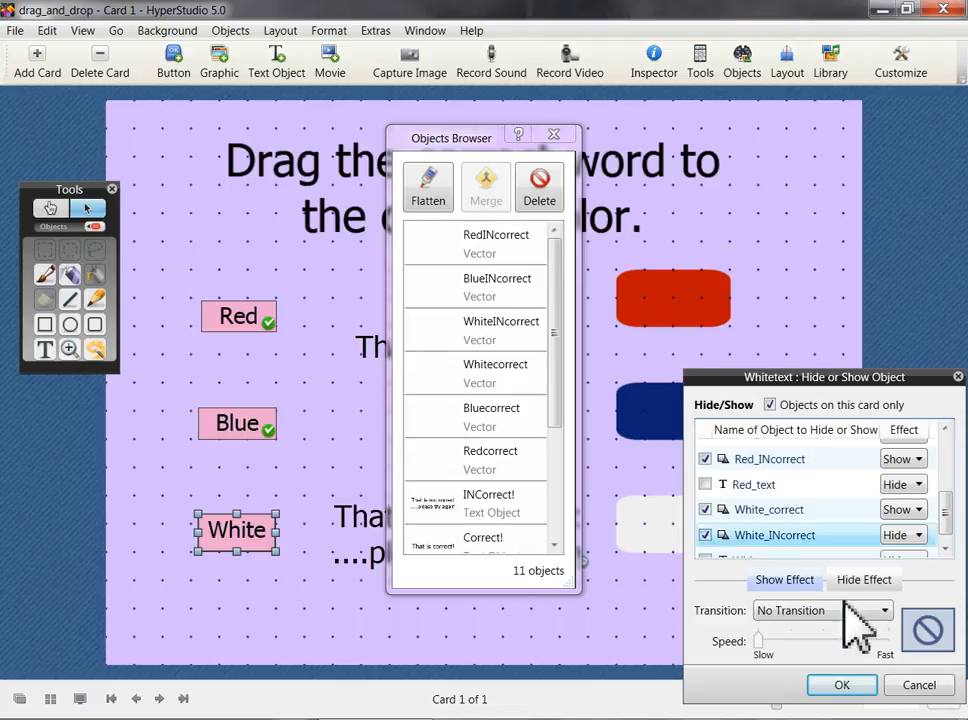
click(848, 689)
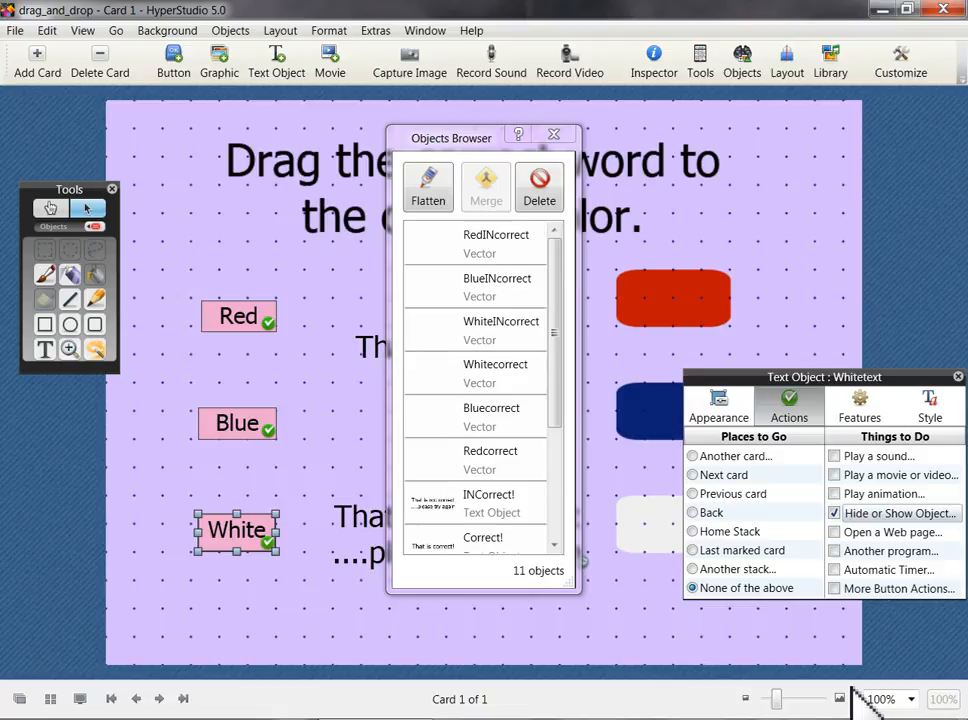
Select the transparent Red_correct rectangle beside the red rectangle and close the Objects Browser.
click(779, 309)
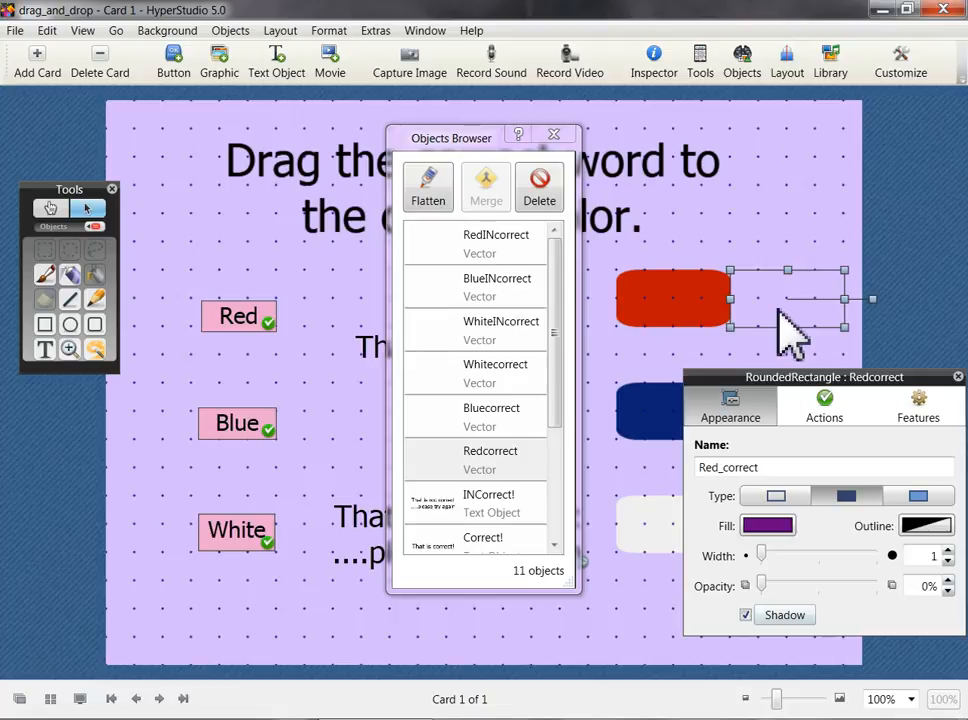
click(554, 135)
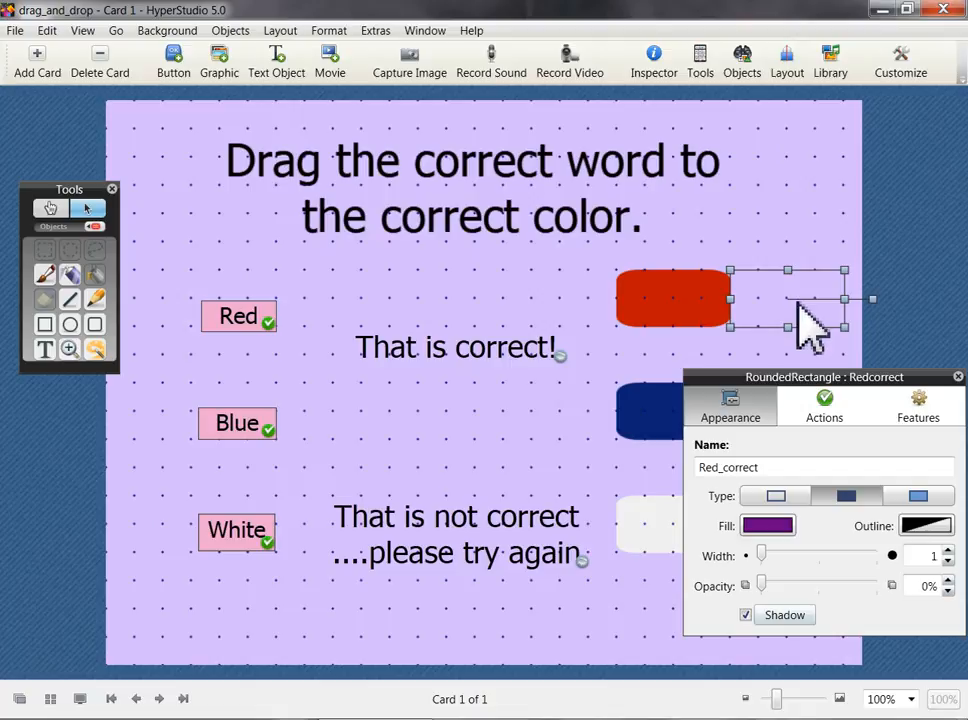